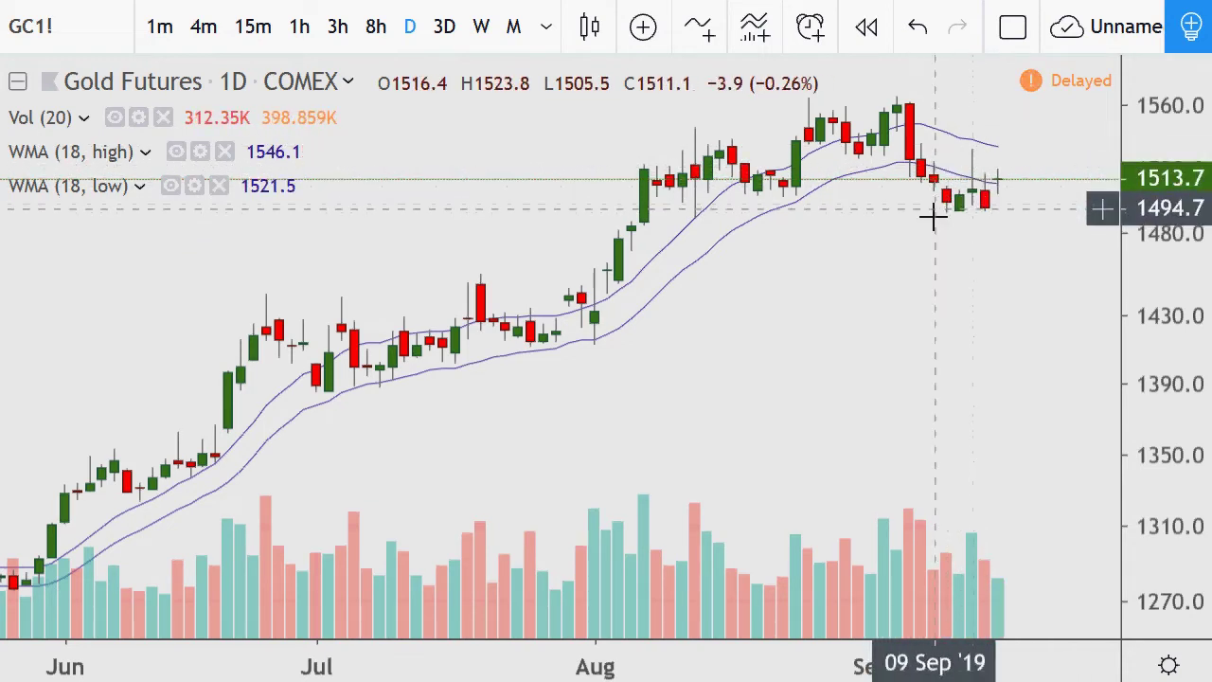
Examine the daily gold futures uptrend, and switch to the FIB calculator to read the levels for 1268 and 1565.
scroll(945, 213, down, 2)
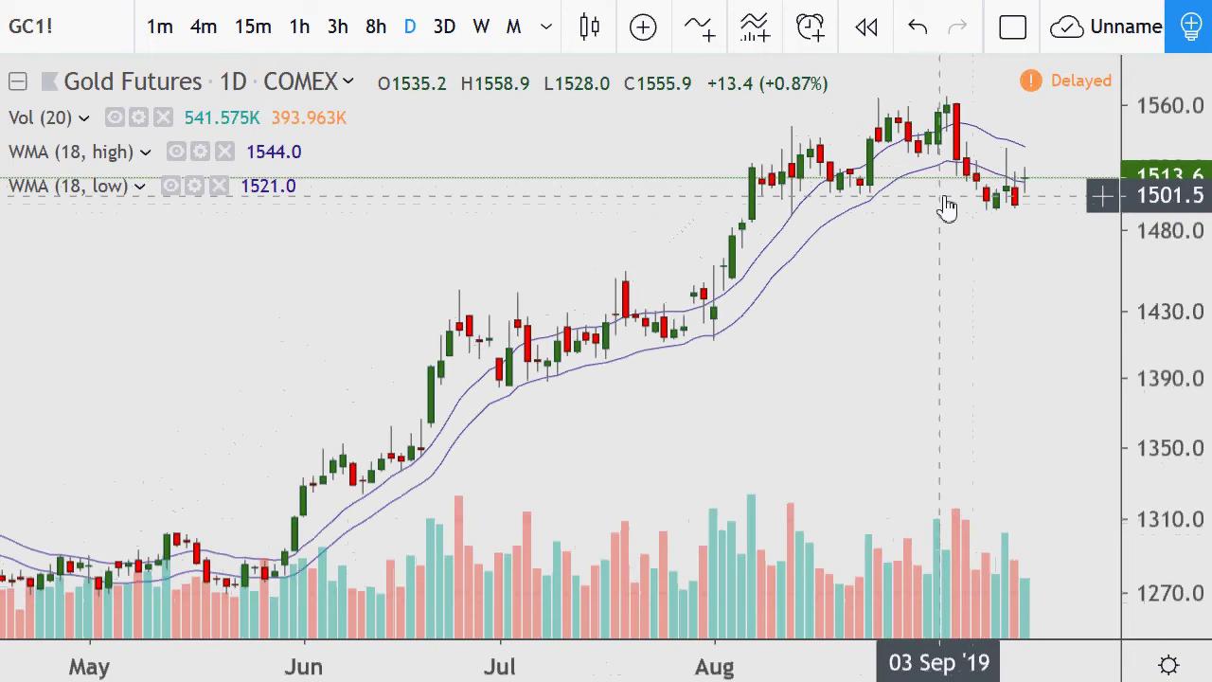
scroll(947, 206, down, 1)
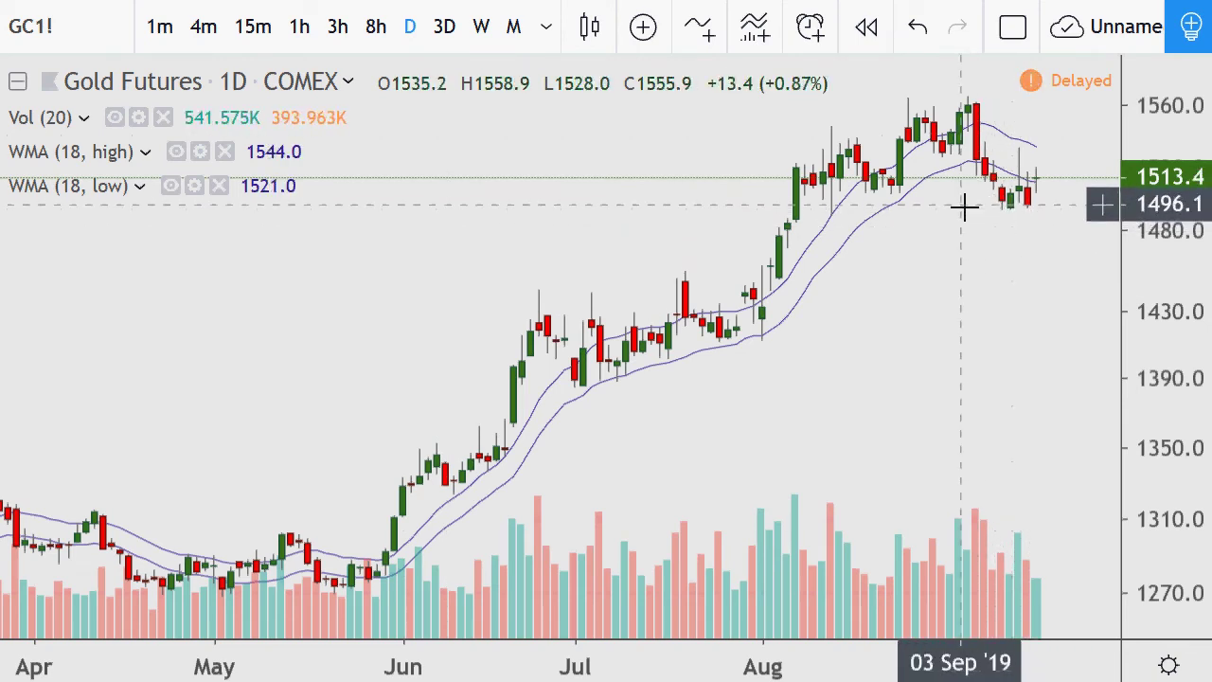
scroll(723, 240, down, 4)
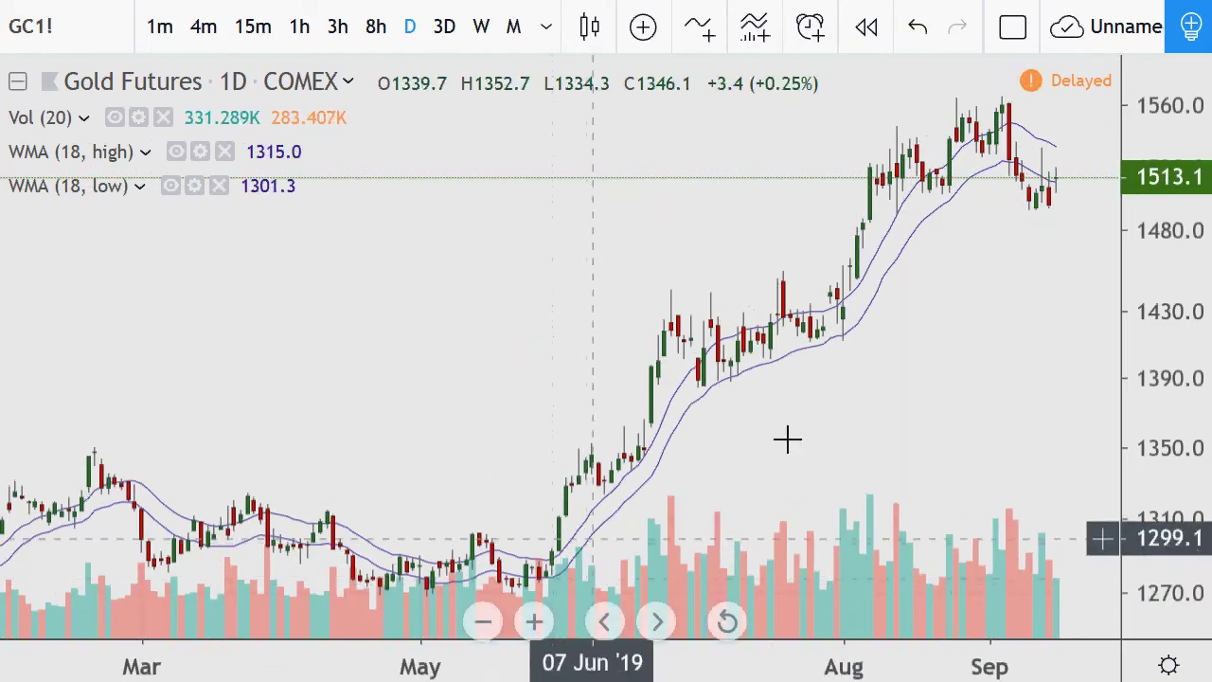
scroll(446, 471, down, 1)
scroll(446, 471, down, 1)
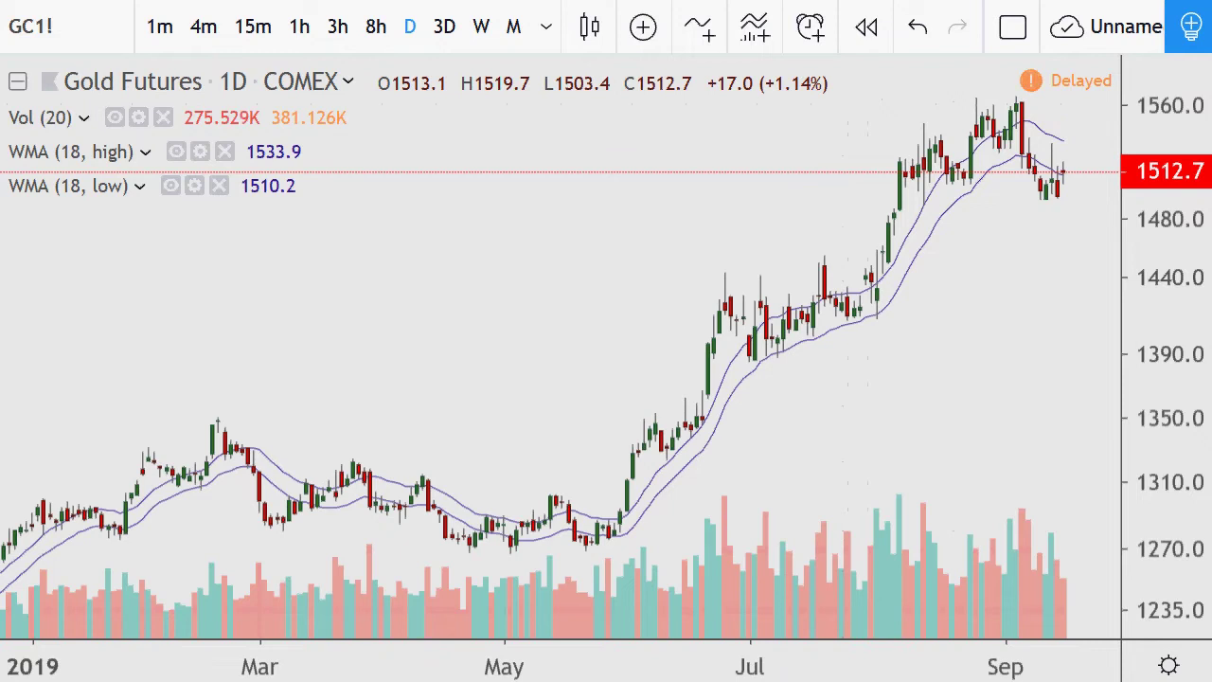
key(alt+Tab)
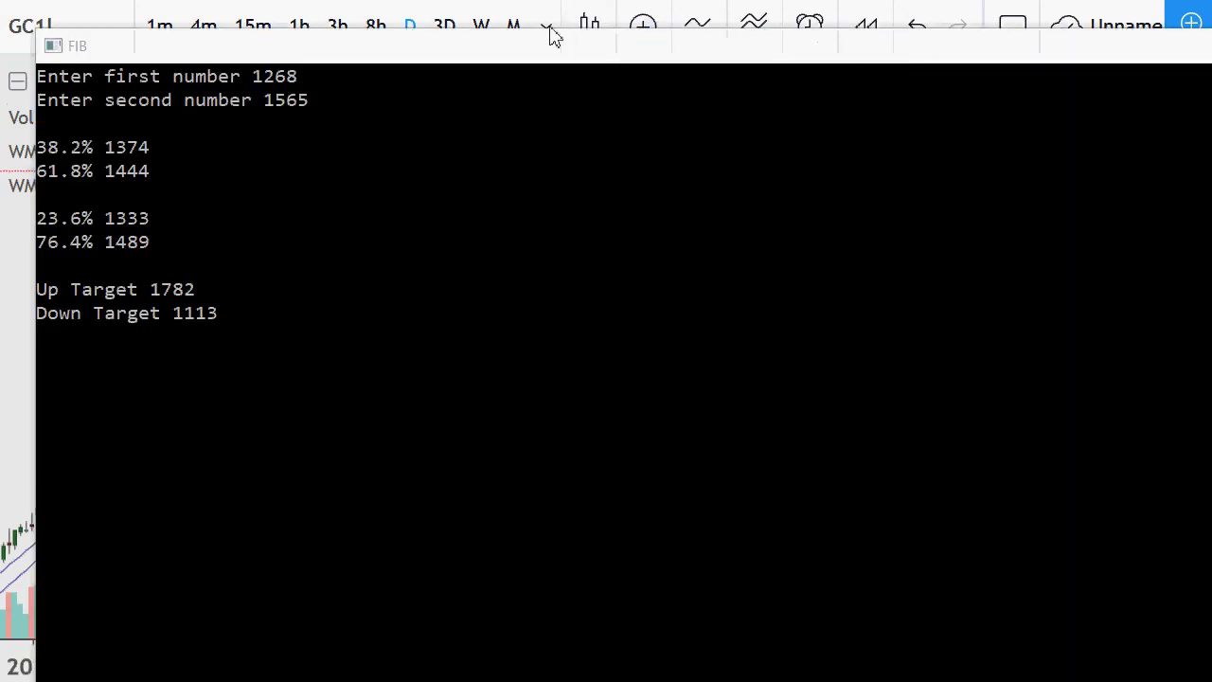
drag(540, 41, 539, 21)
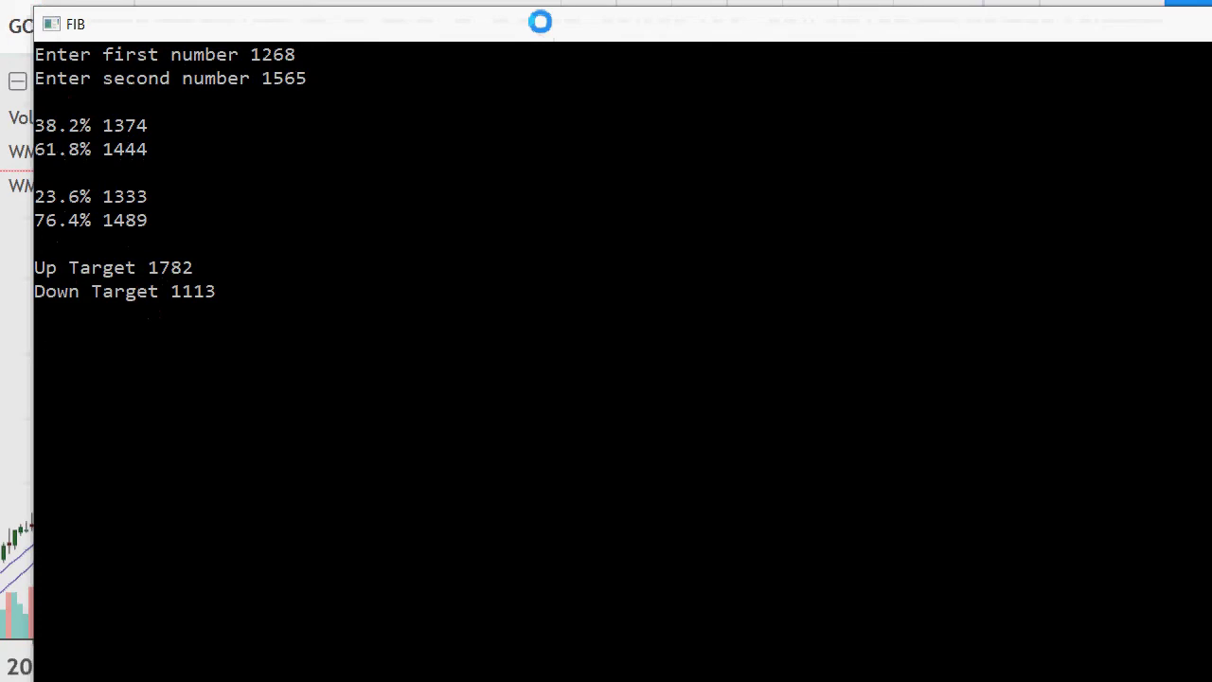
drag(540, 21, 539, 26)
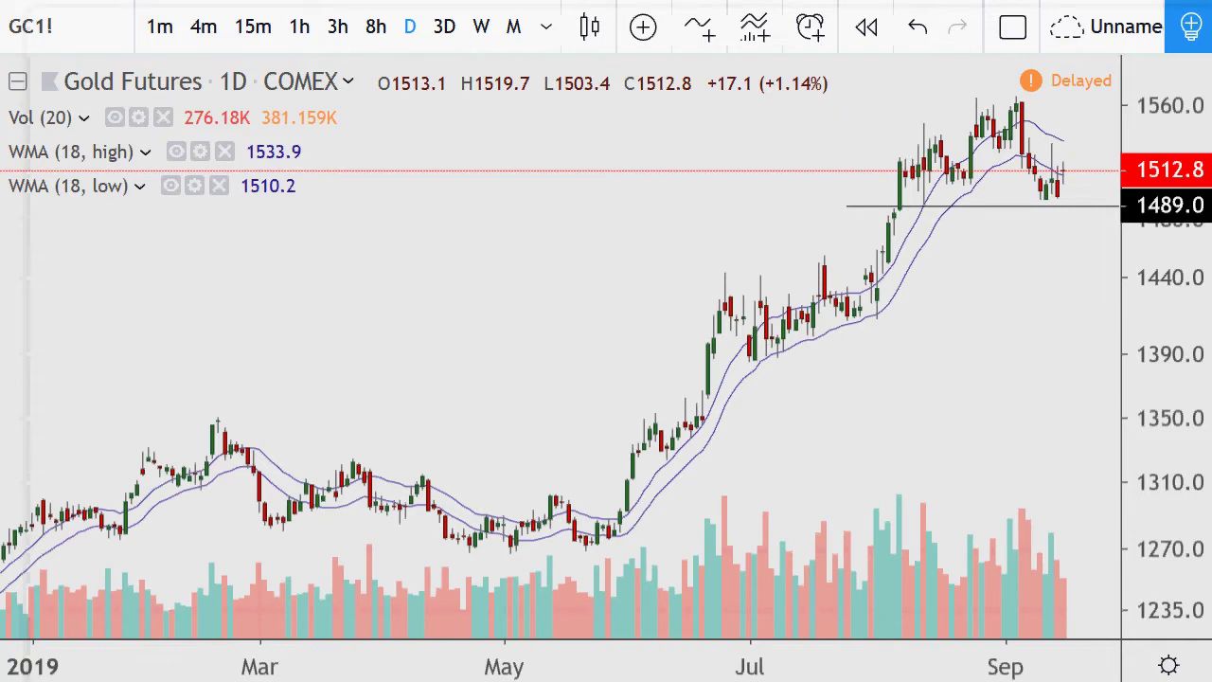
Move the horizontal ray on the gold futures chart down to about 1448.4.
scroll(1009, 322, up, 5)
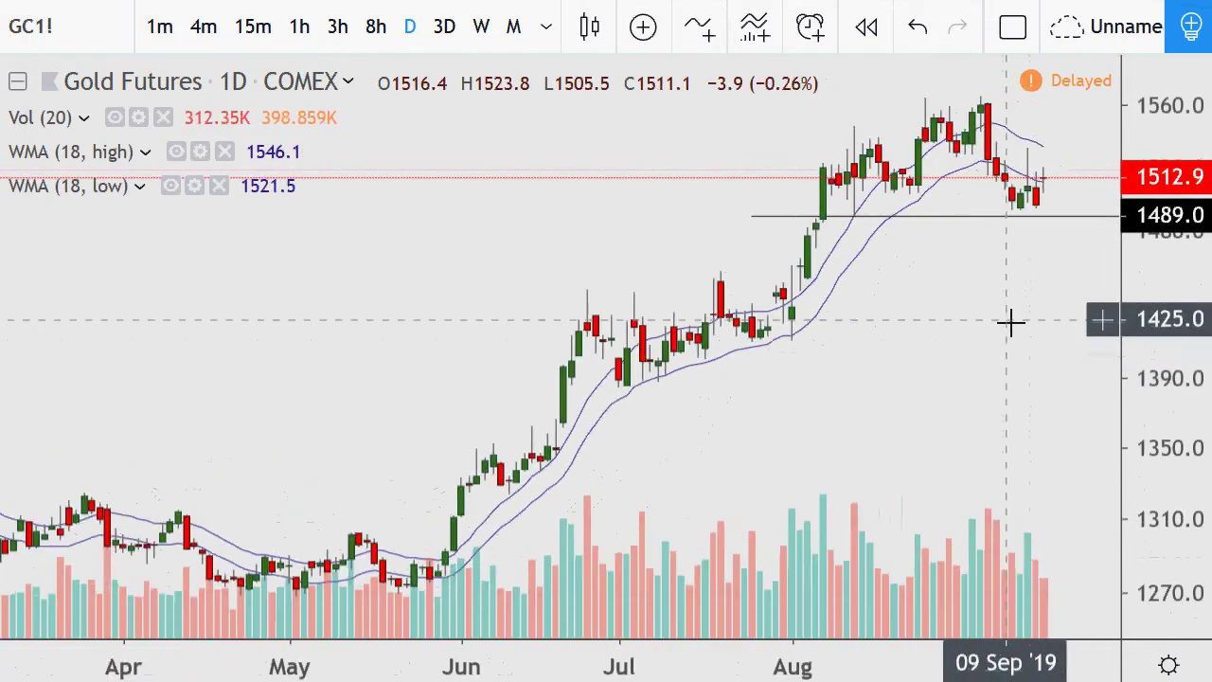
scroll(1011, 313, up, 2)
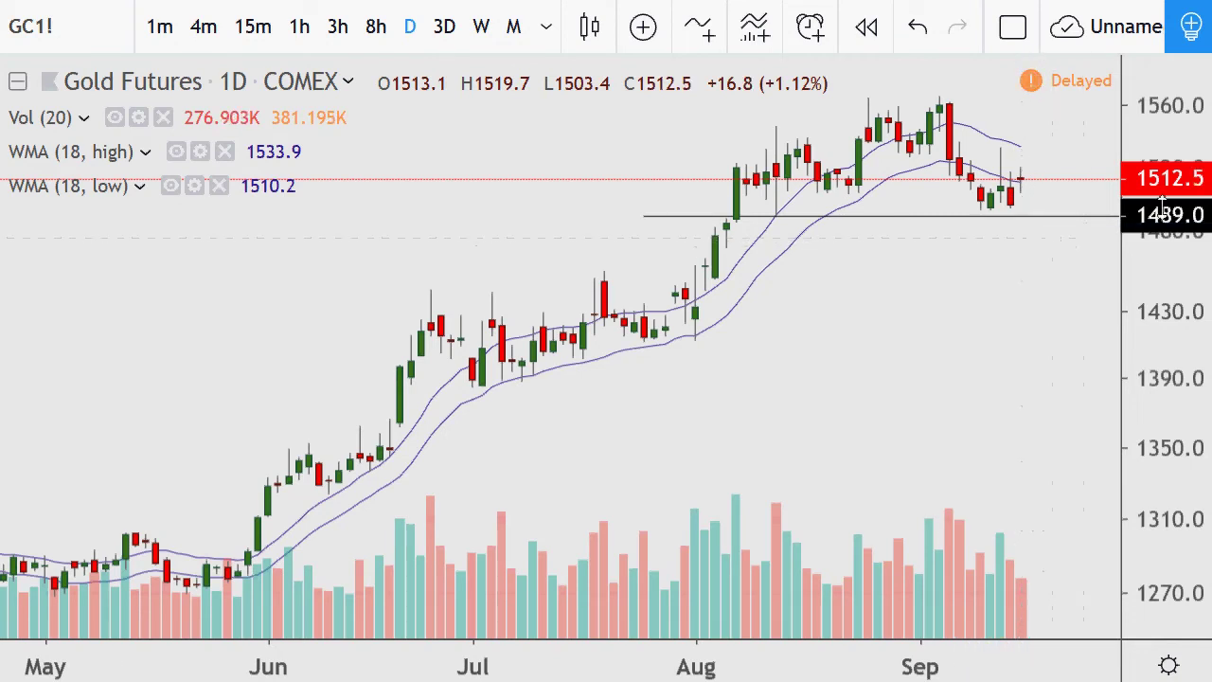
drag(881, 226, 790, 281)
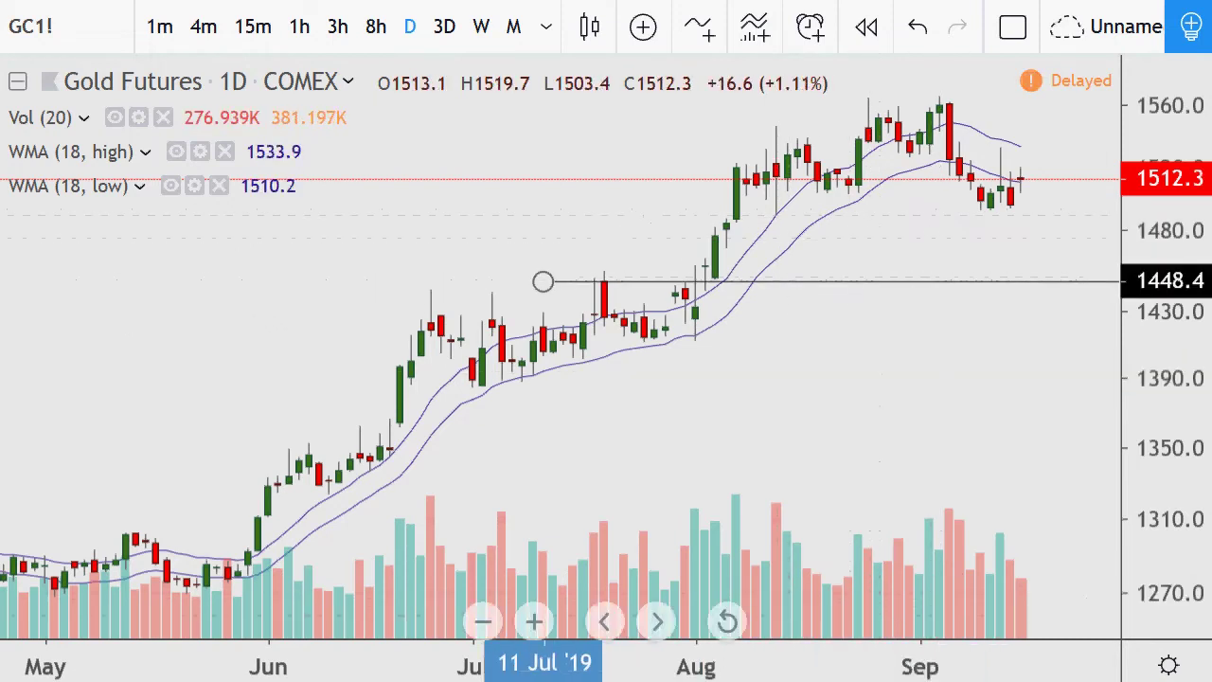
Review the gold chart back to its late-2015 low, and calculate levels in FIB with first number 1565 and second number 1050.
scroll(771, 407, down, 5)
scroll(770, 399, down, 4)
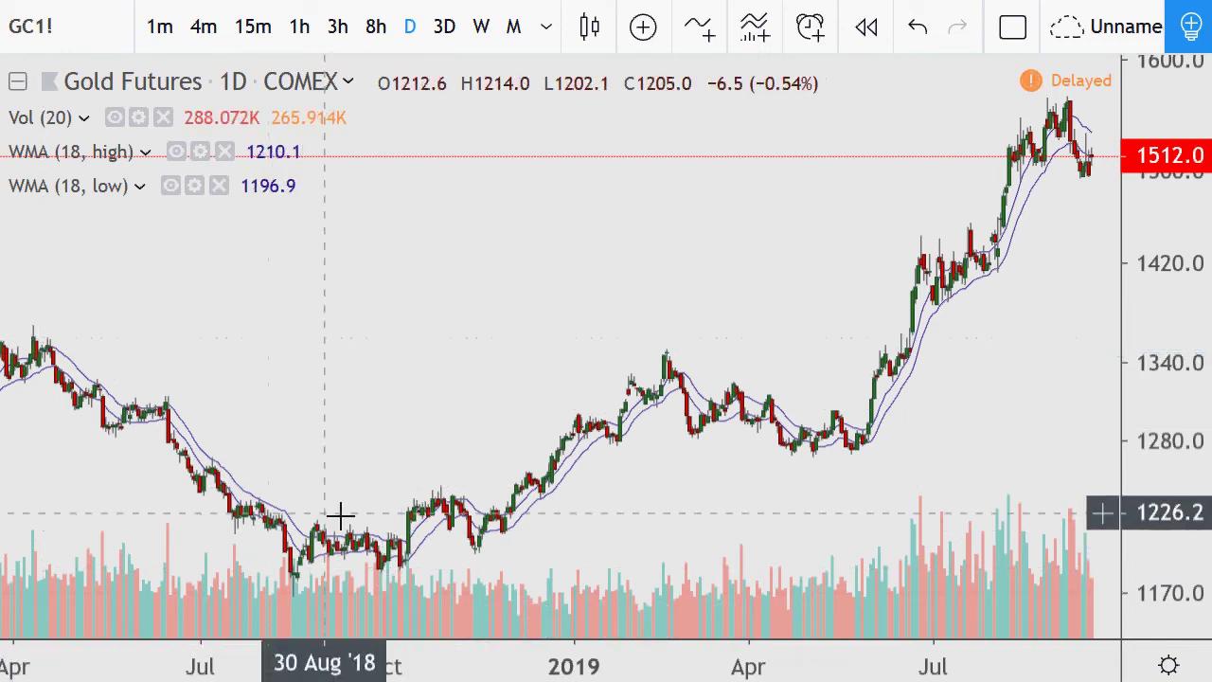
scroll(490, 395, down, 3)
scroll(489, 395, down, 8)
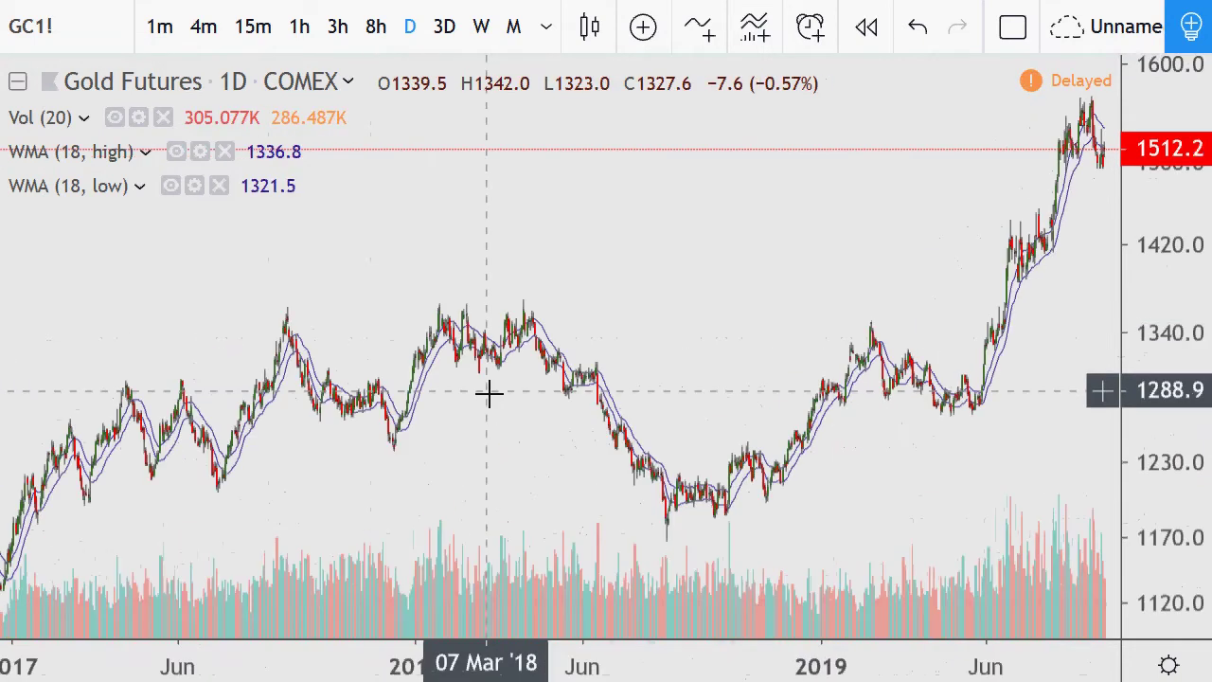
scroll(488, 397, down, 1)
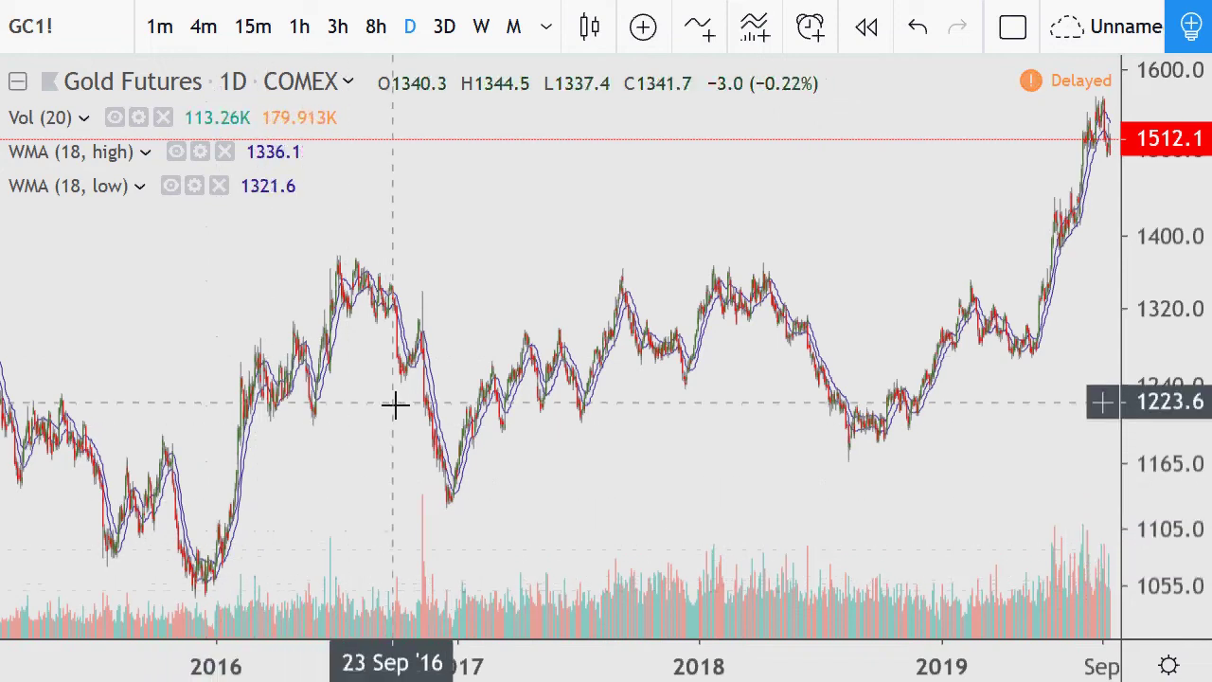
scroll(395, 403, down, 2)
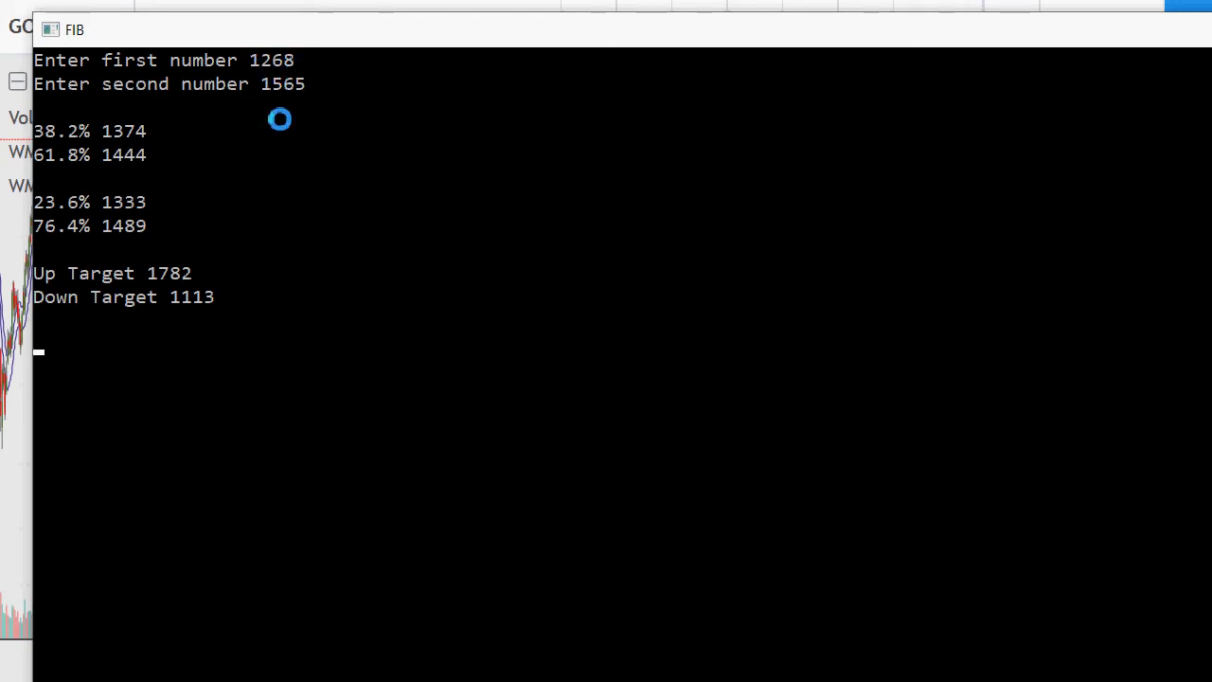
key(Return)
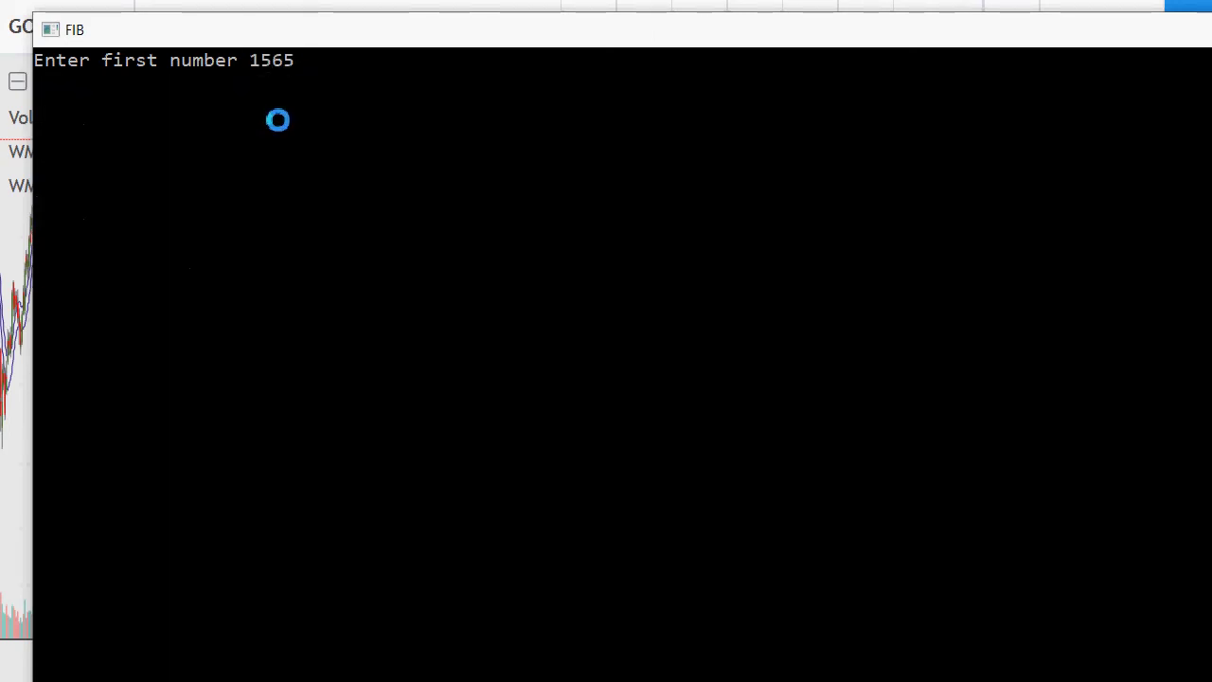
key(Return)
text(1050)
key(Return)
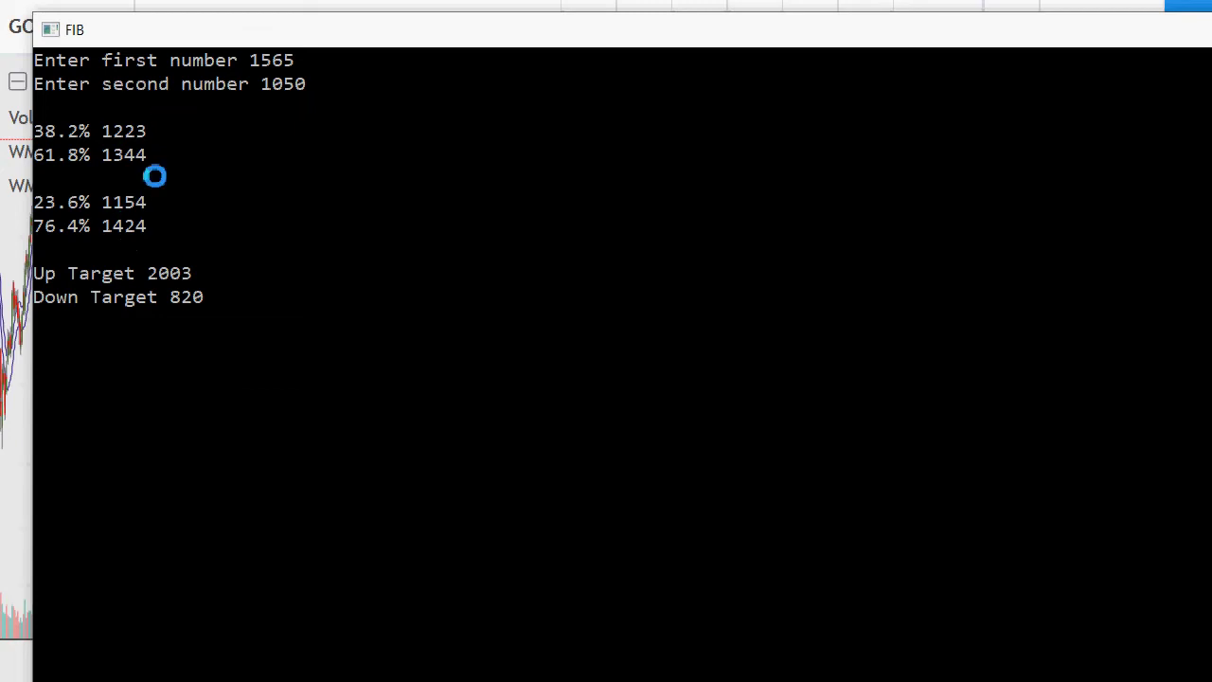
Compare the FIB retracement levels and targets with the multi-year gold chart behind the calculator window.
drag(397, 27, 464, 616)
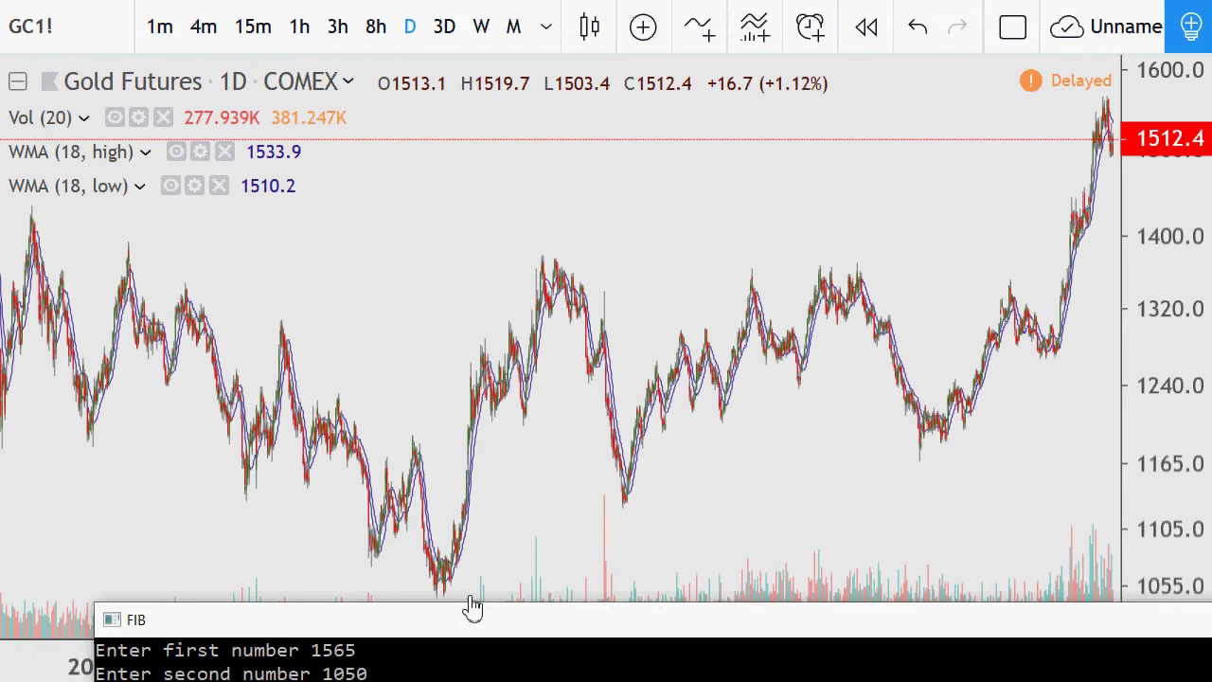
drag(473, 616, 388, 24)
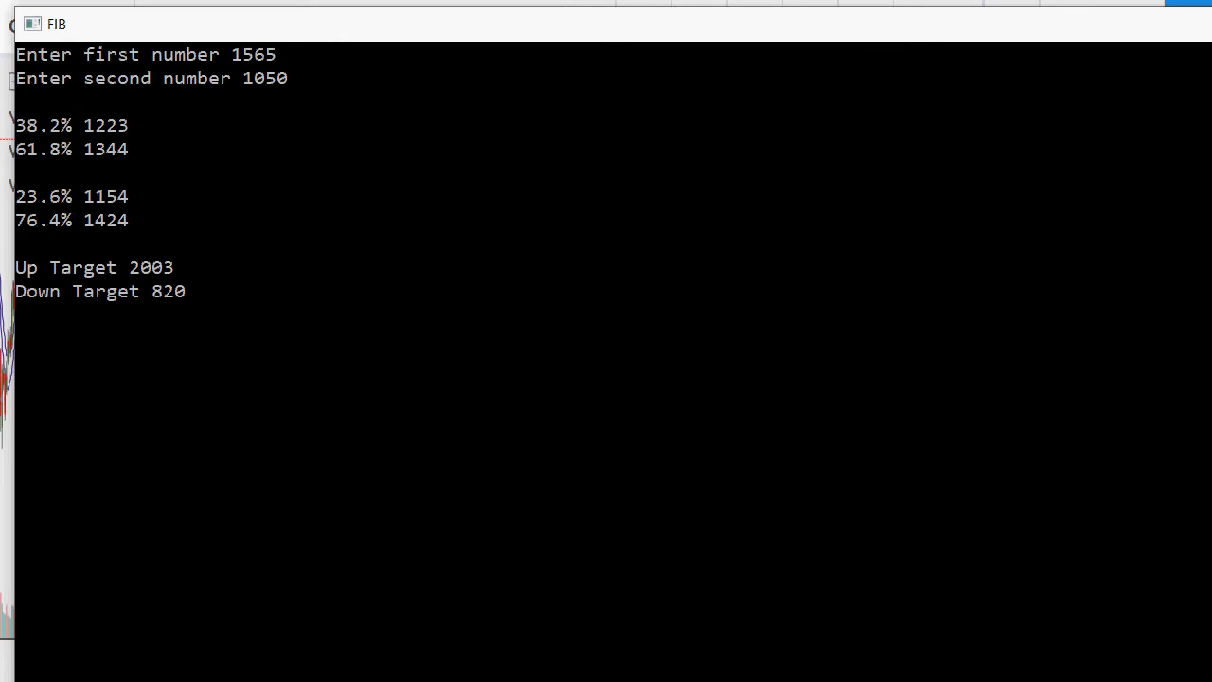
drag(370, 30, 472, 653)
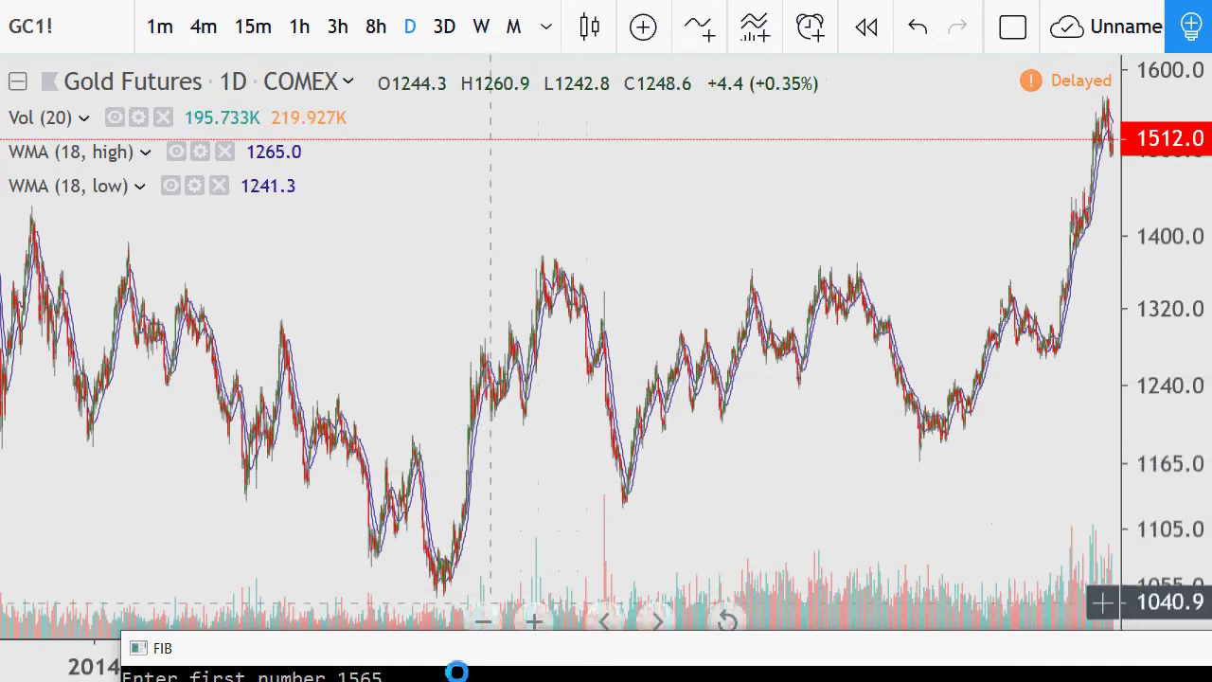
drag(452, 654, 411, 152)
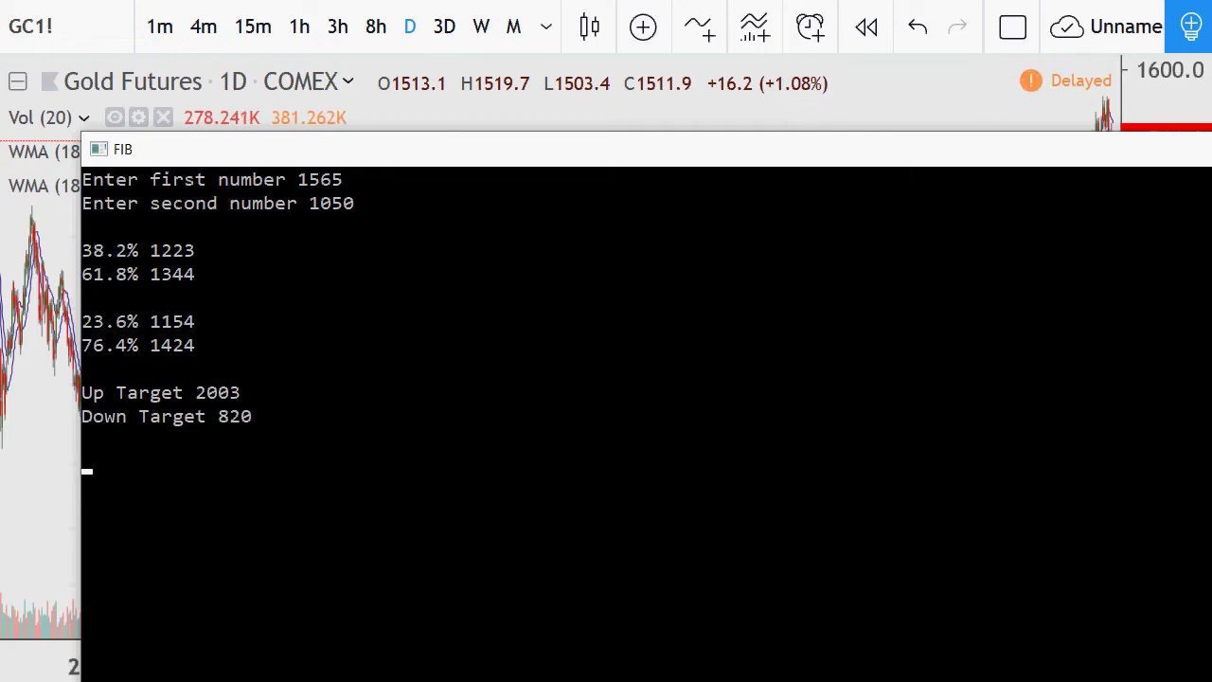
key(Return)
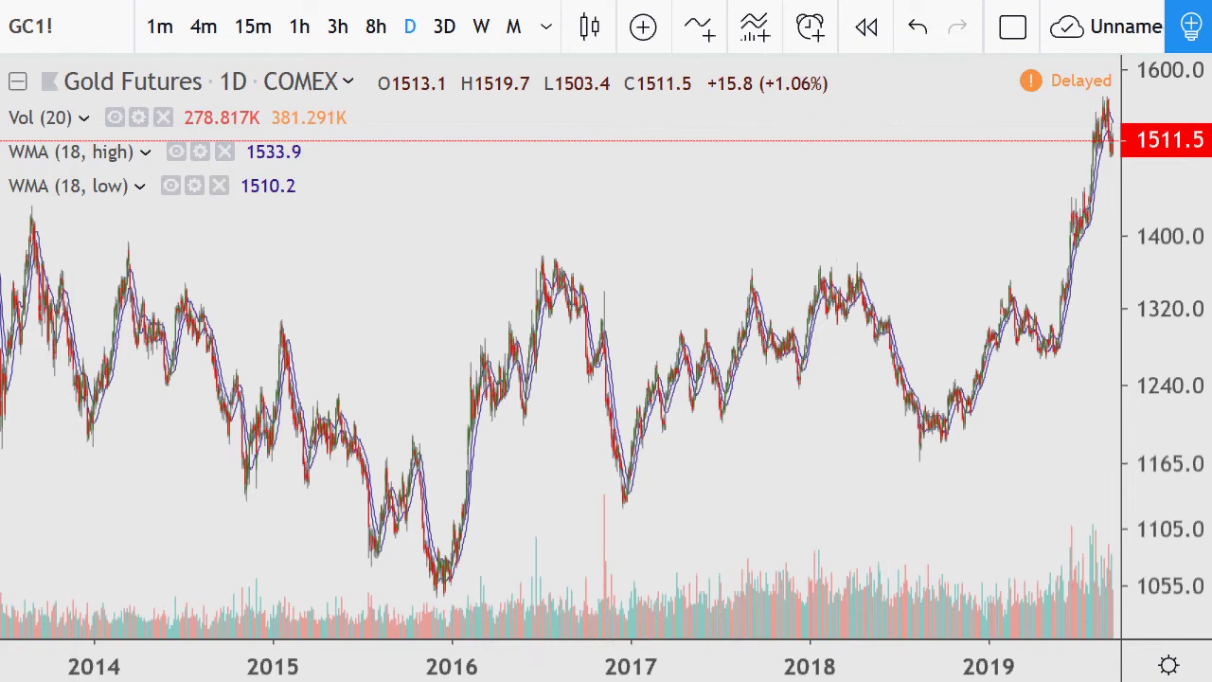
Switch to the Untitled 3 LibreOffice Calc spreadsheet and enter 1050 in A1 and 1565 in A2.
mouse_move(782, 678)
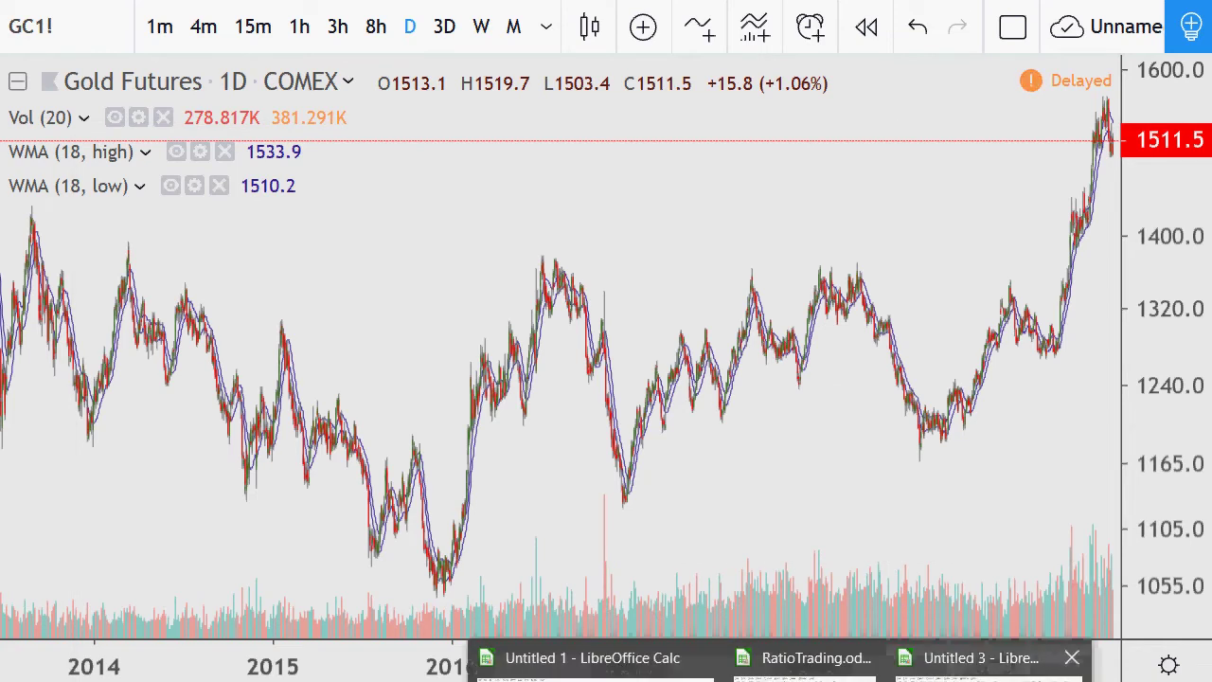
click(933, 653)
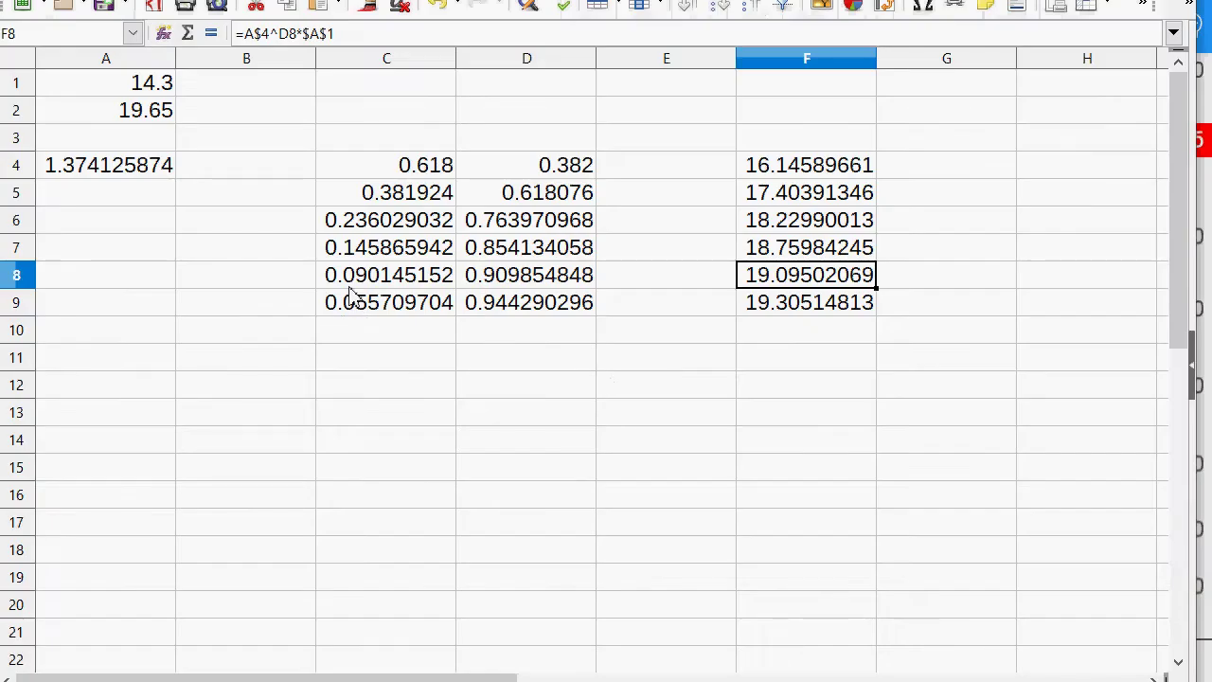
click(142, 89)
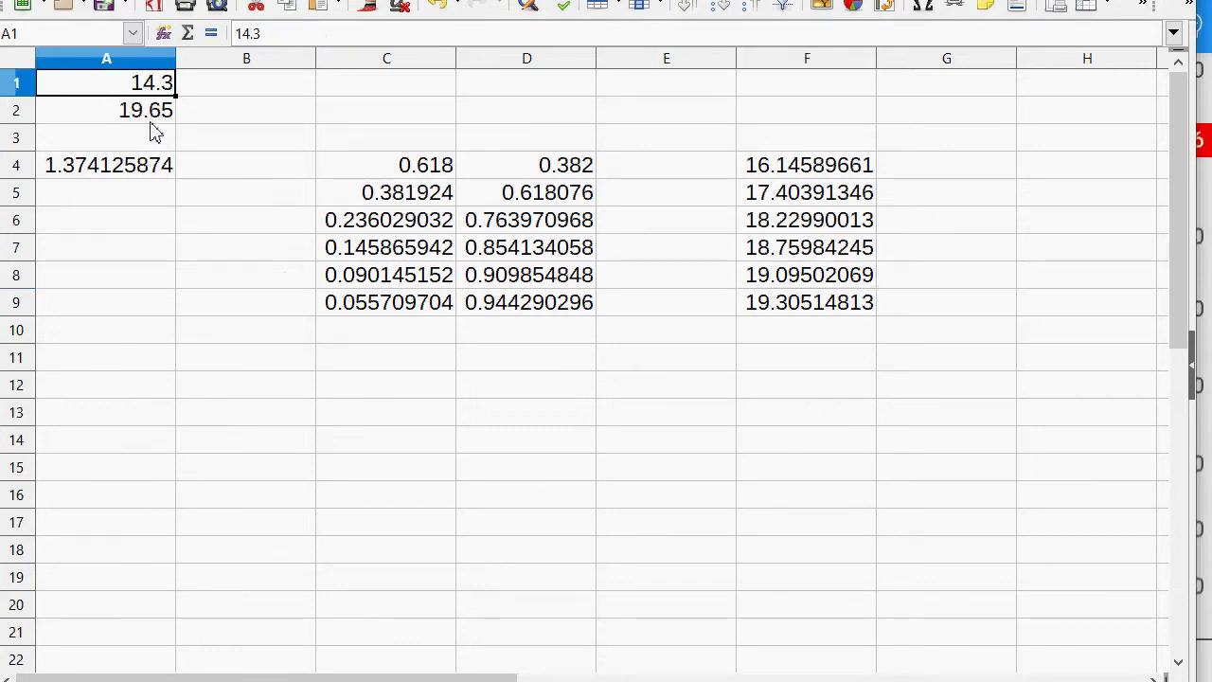
text(1050)
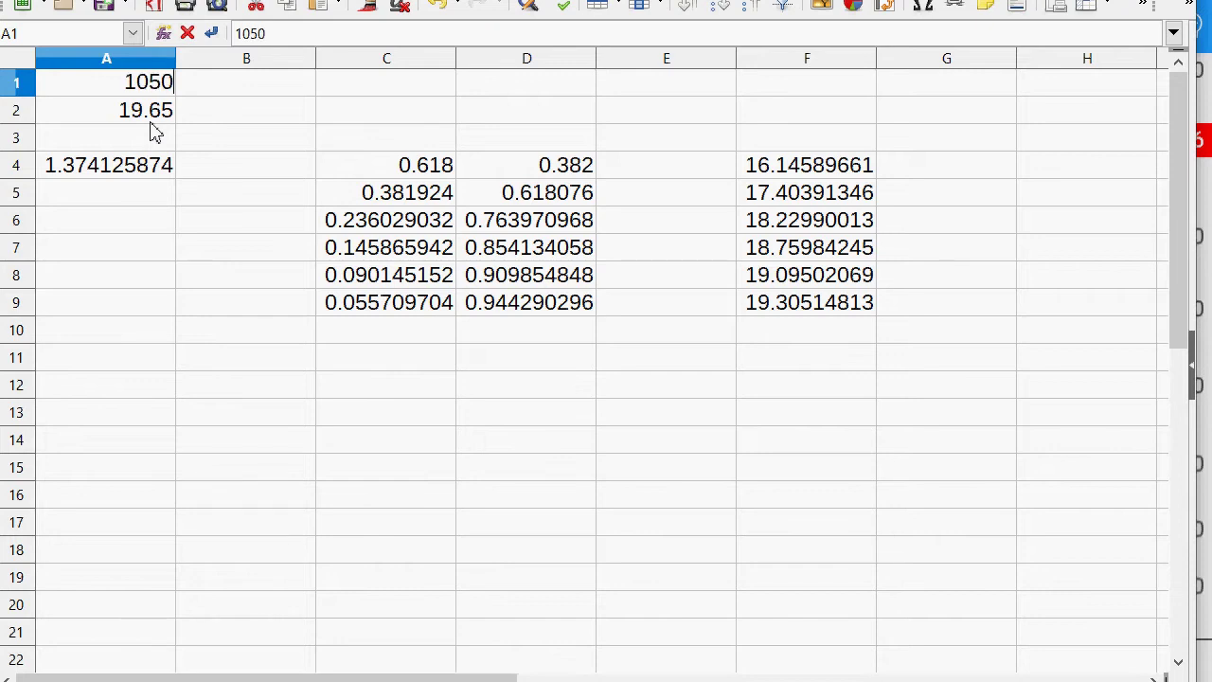
key(Return)
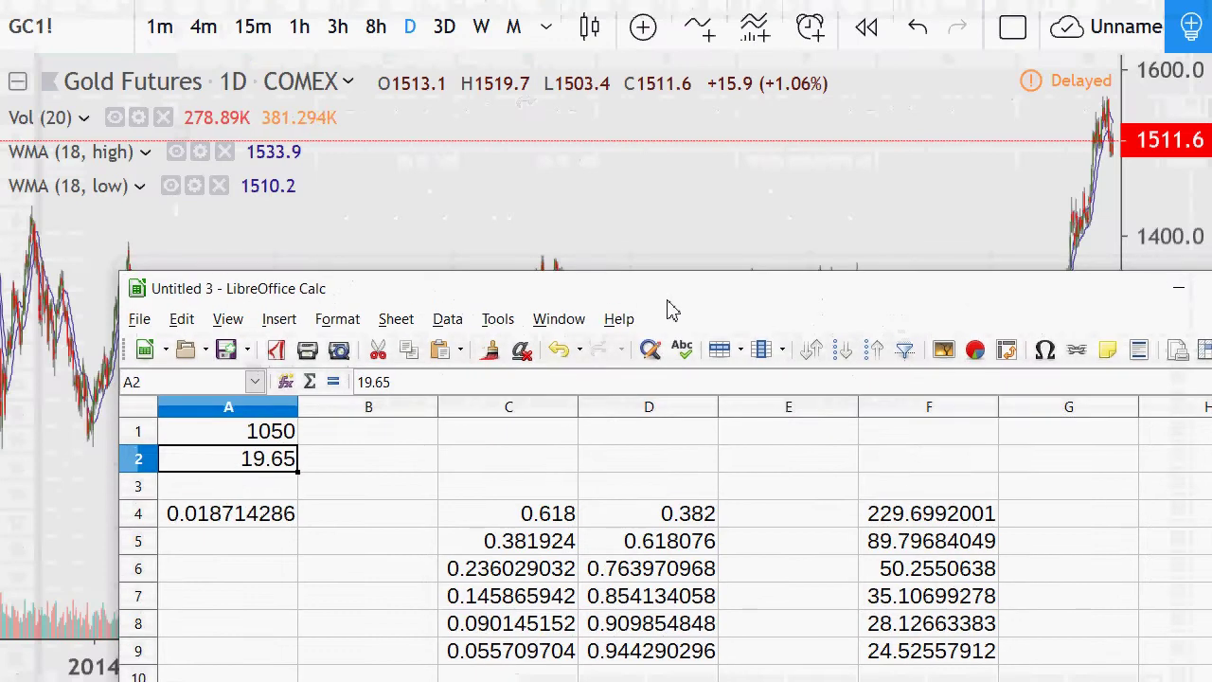
drag(668, 311, 568, 41)
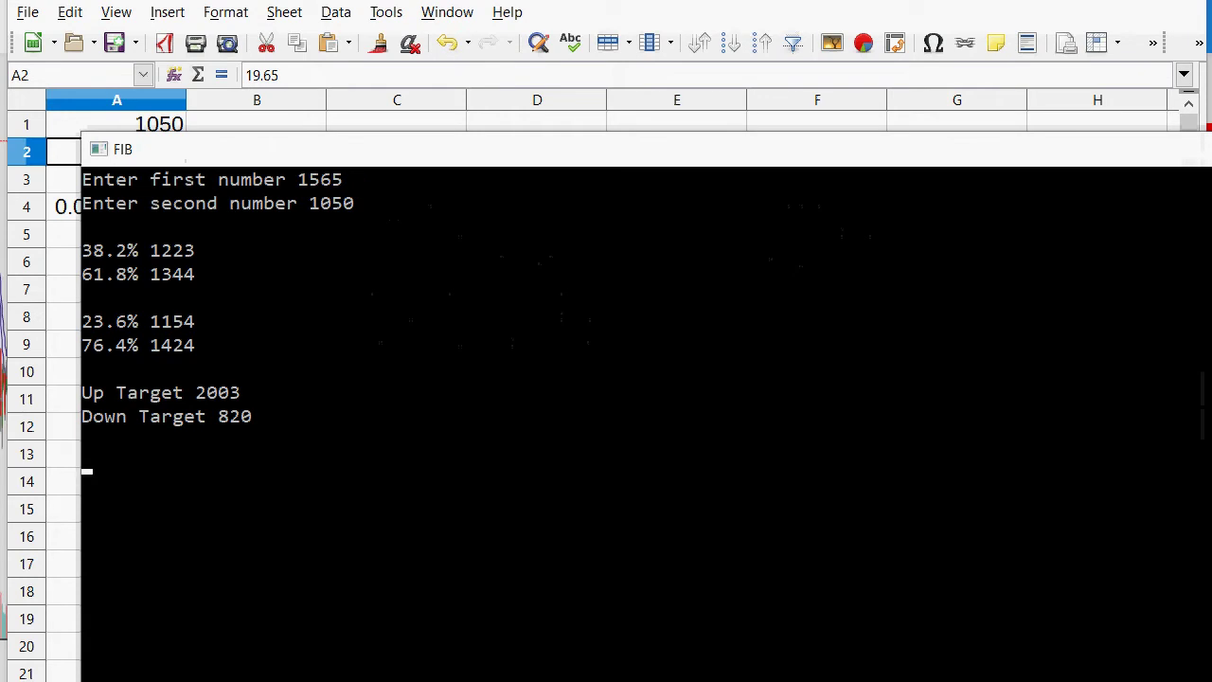
key(Return)
text(1565)
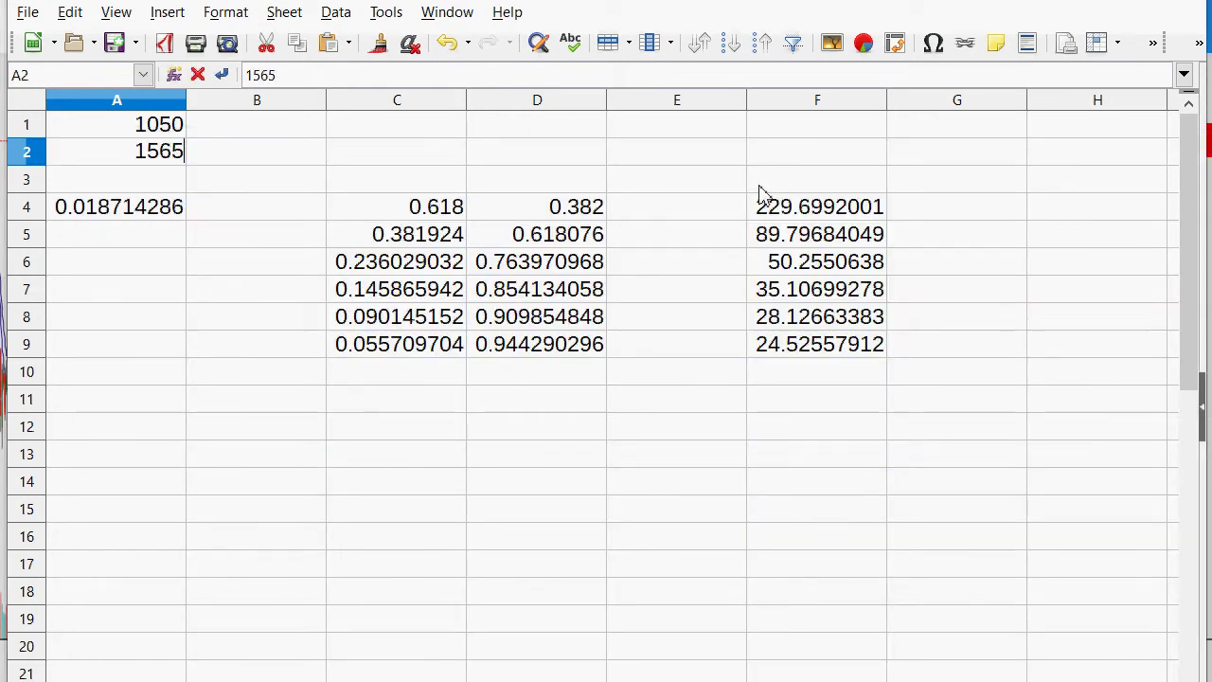
key(Return)
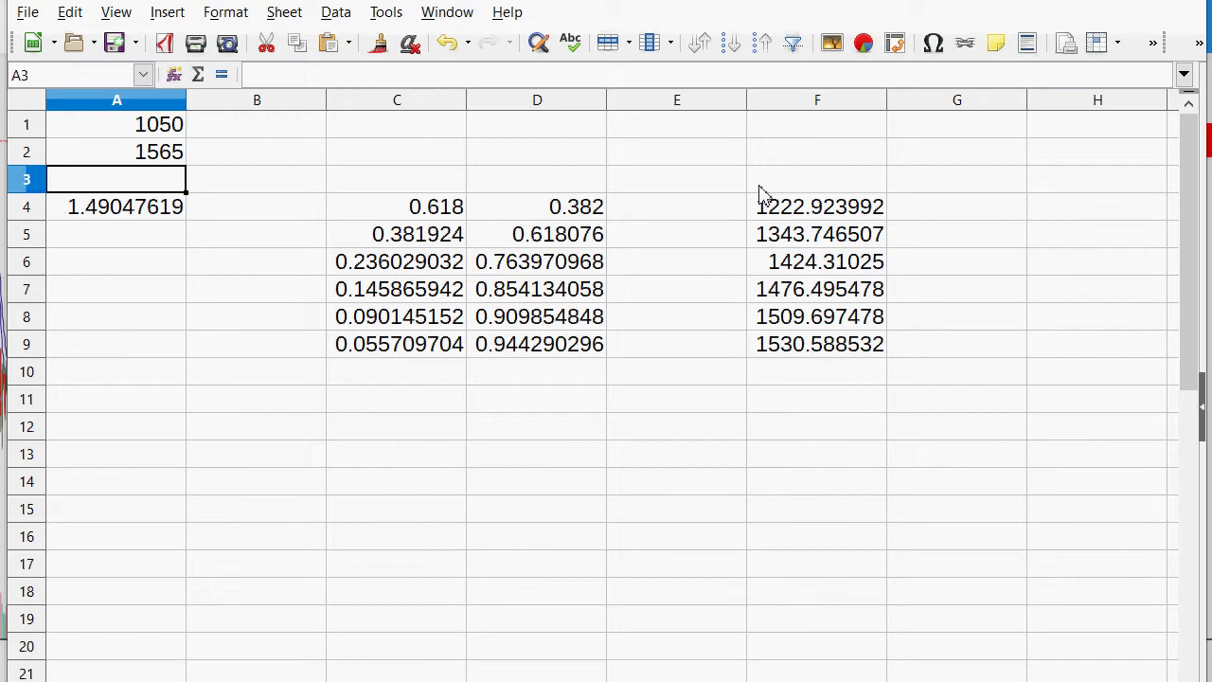
Inspect the ratio formula in A4 and the retracement level formulas in F6 and F7.
click(109, 208)
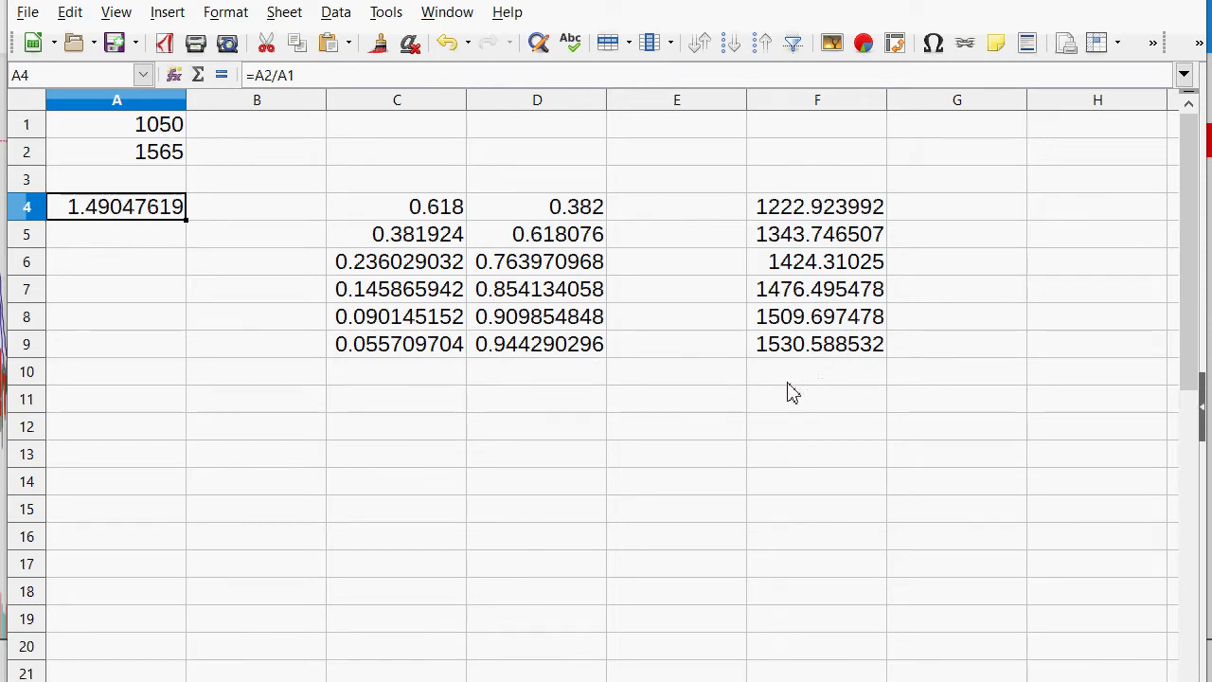
drag(809, 265, 762, 301)
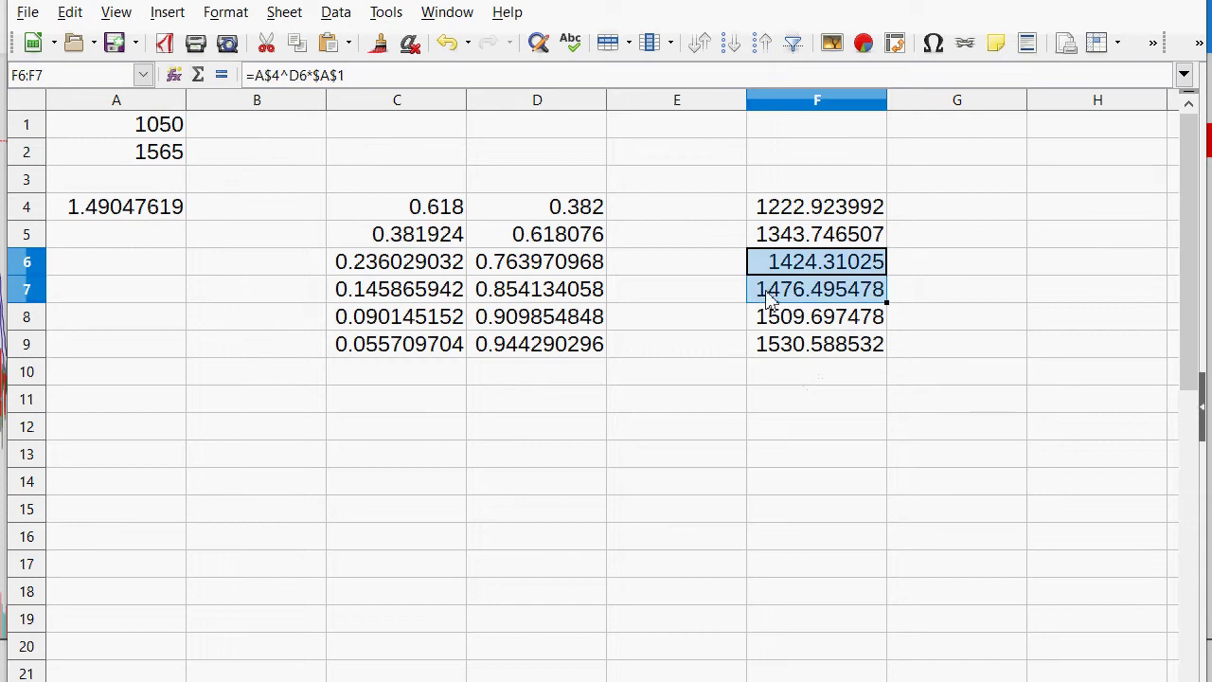
click(769, 299)
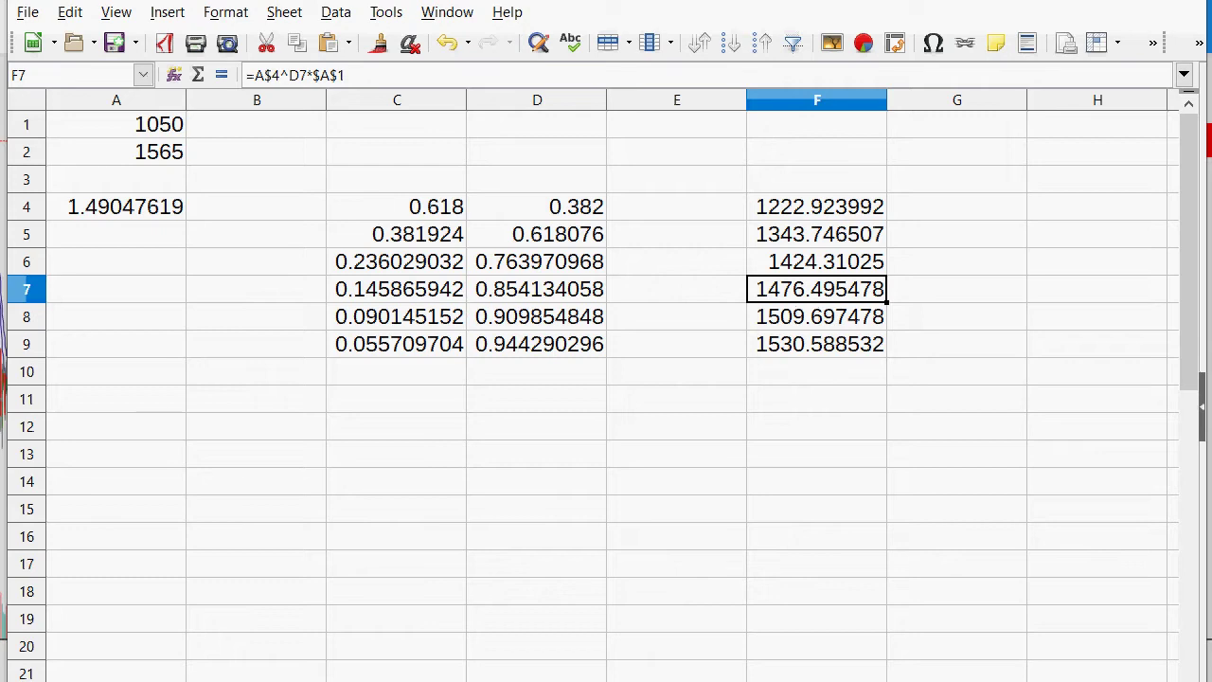
Switch back to the TradingView gold futures chart and examine the daily price action from June to September 2019.
key(alt+Tab)
scroll(458, 308, up, 2)
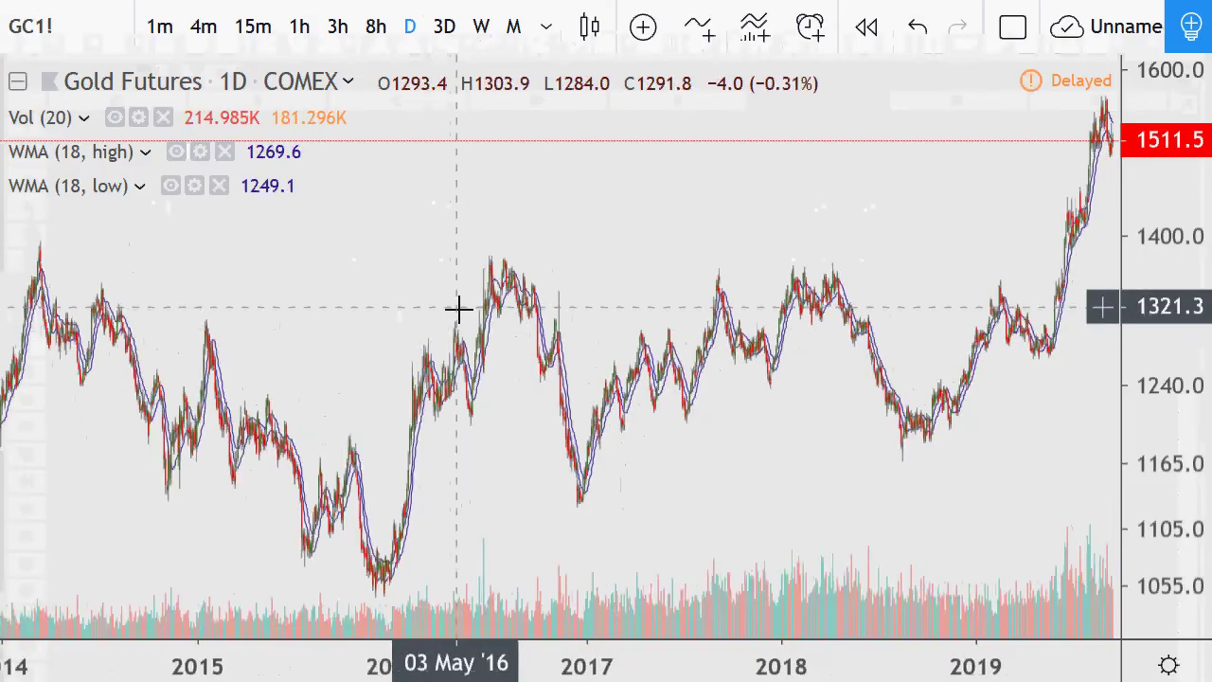
scroll(458, 308, up, 8)
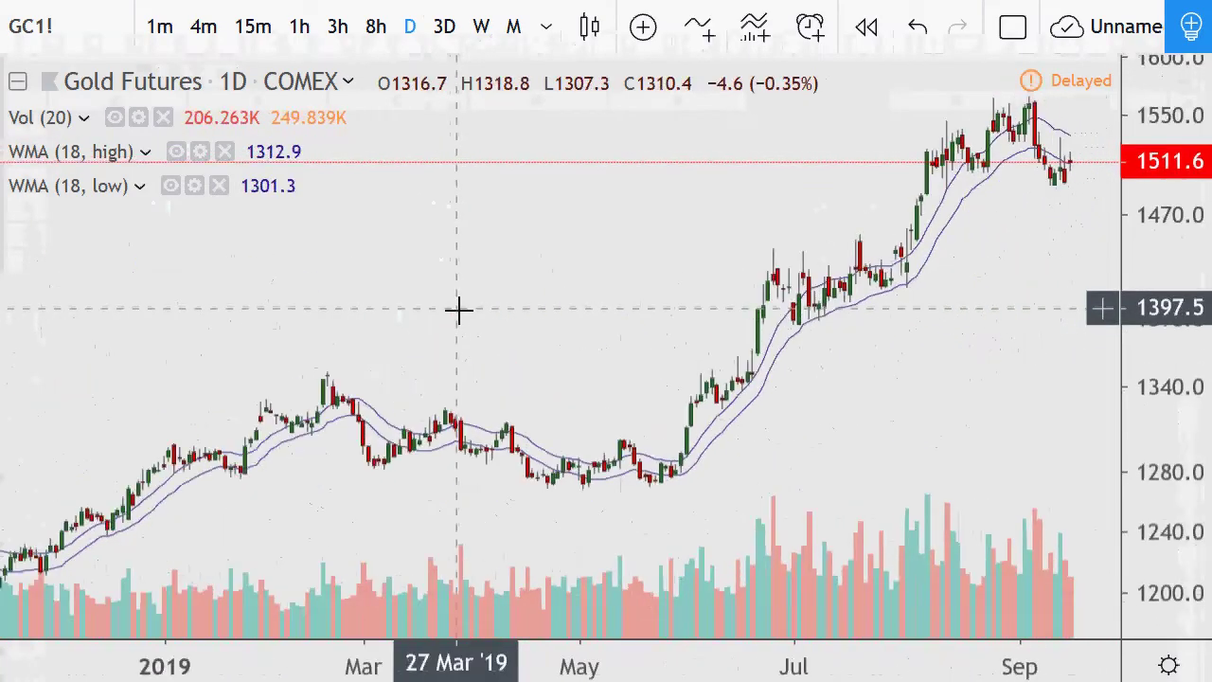
scroll(457, 308, up, 5)
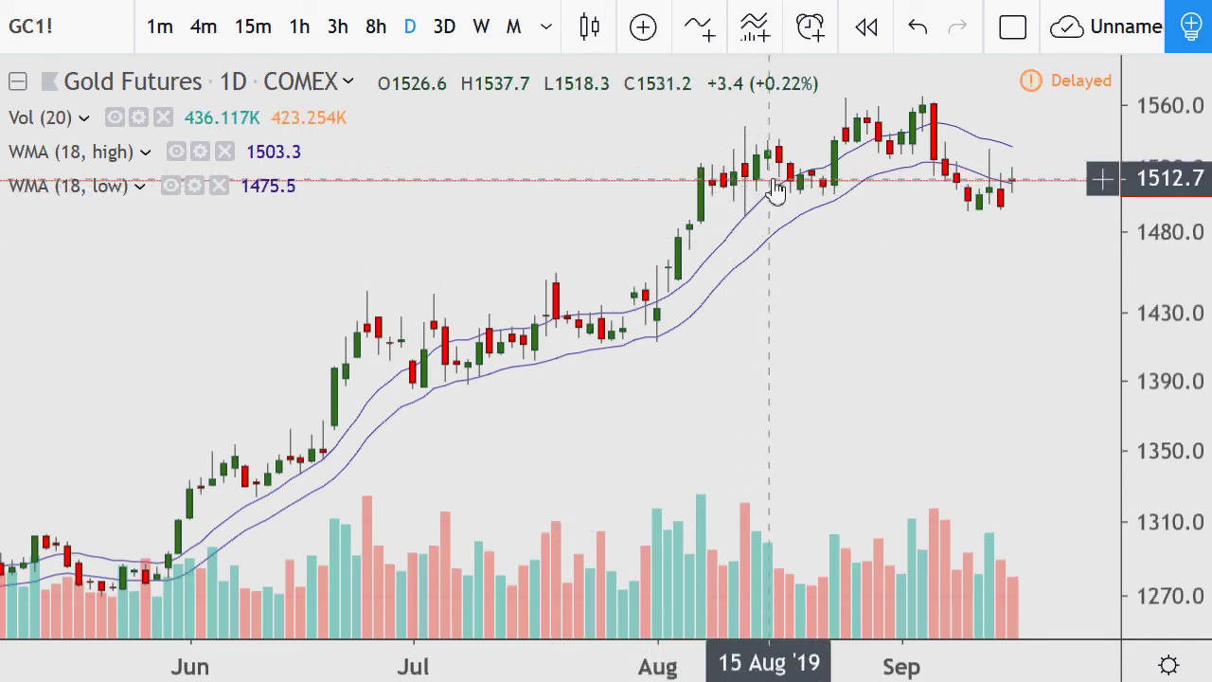
Set the gold futures chart to the 15-minute interval and examine the price action from 12 to 16 September 2019.
scroll(776, 185, down, 3)
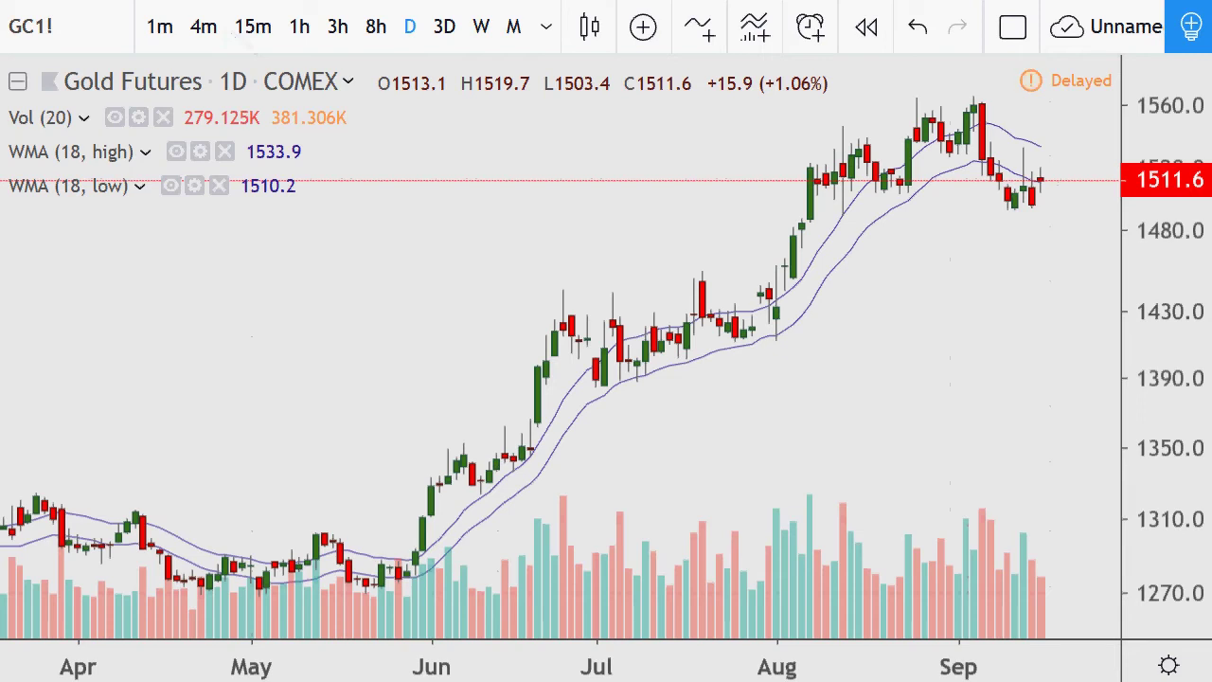
click(252, 26)
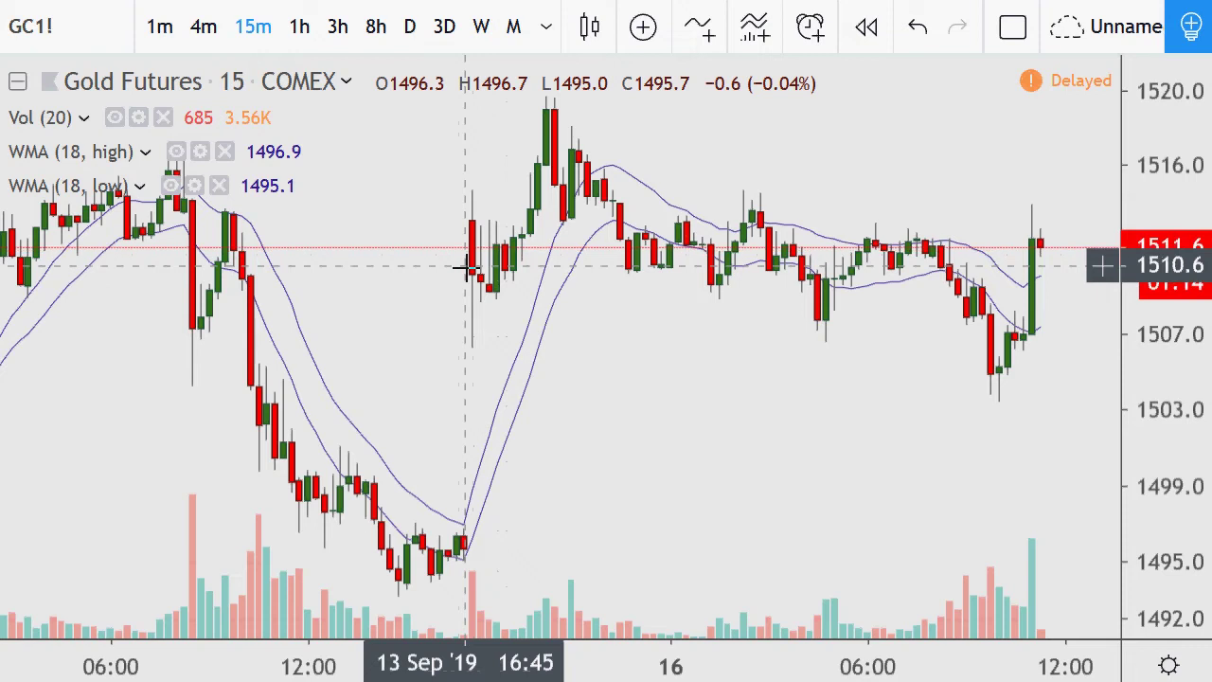
scroll(442, 411, down, 3)
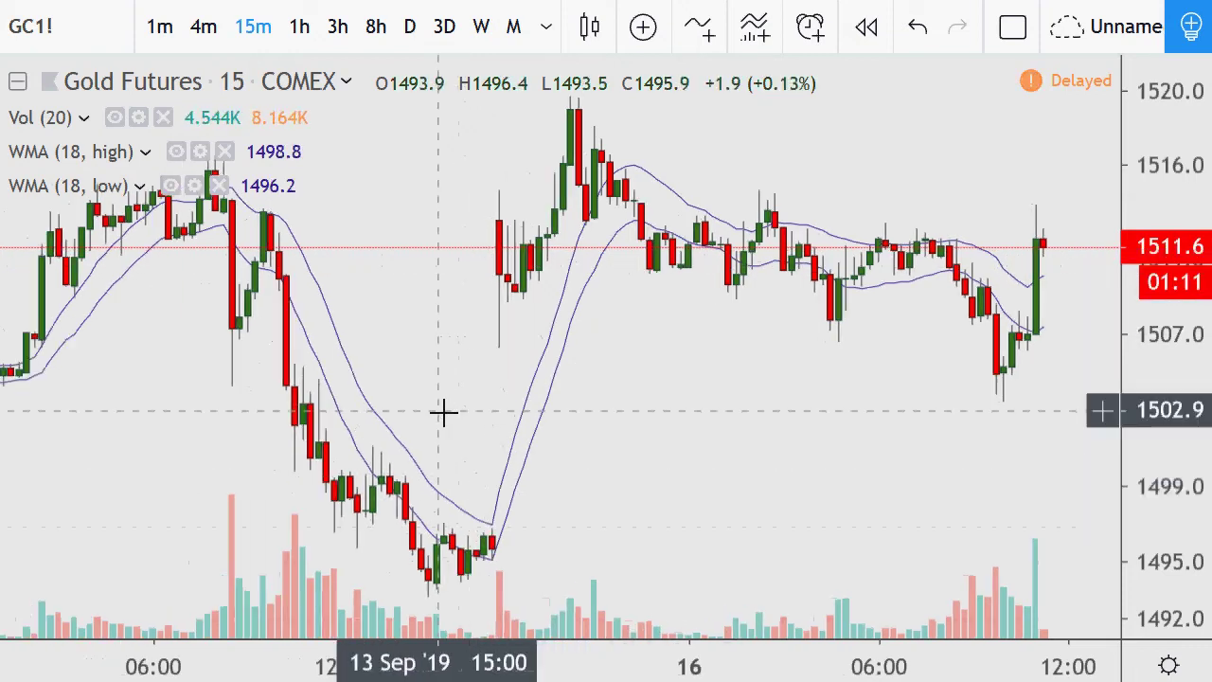
scroll(442, 411, down, 3)
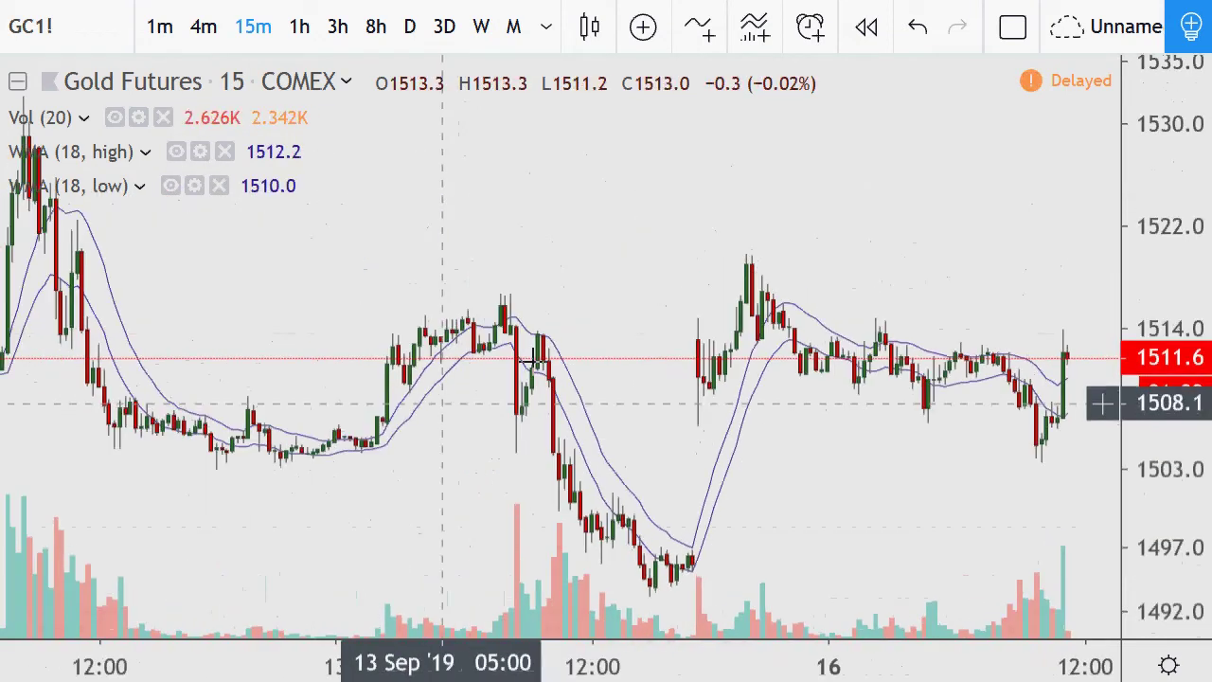
scroll(664, 486, up, 1)
scroll(665, 486, down, 2)
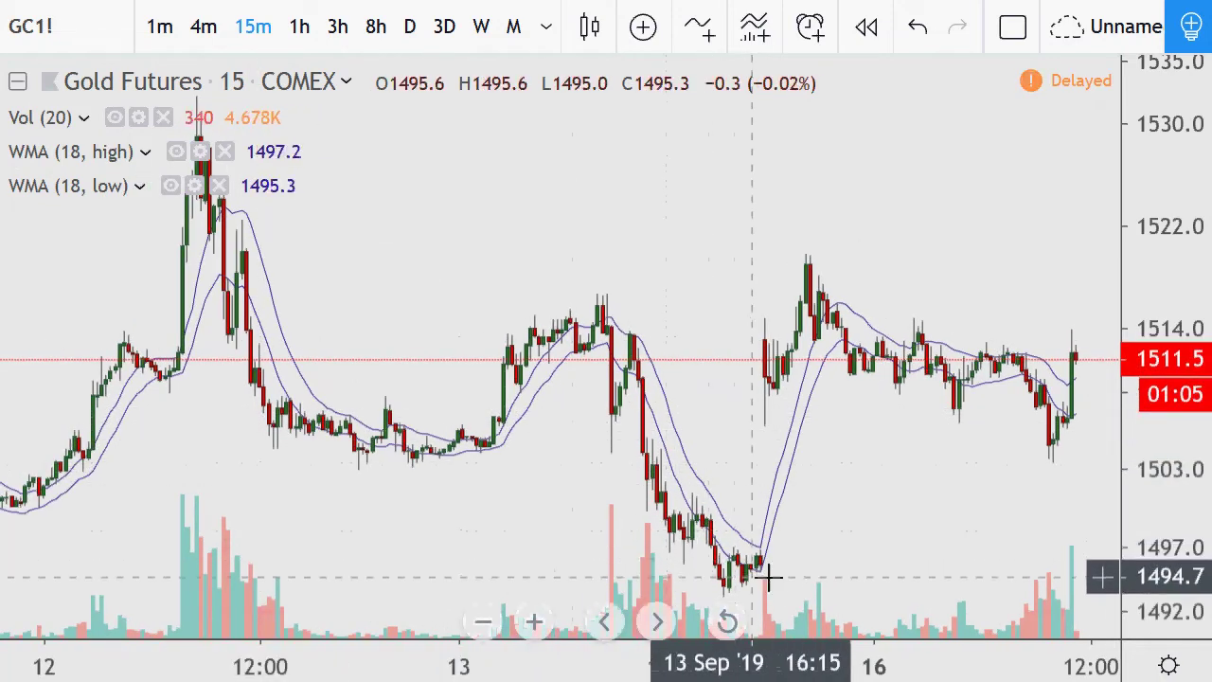
scroll(536, 540, down, 1)
scroll(720, 416, up, 1)
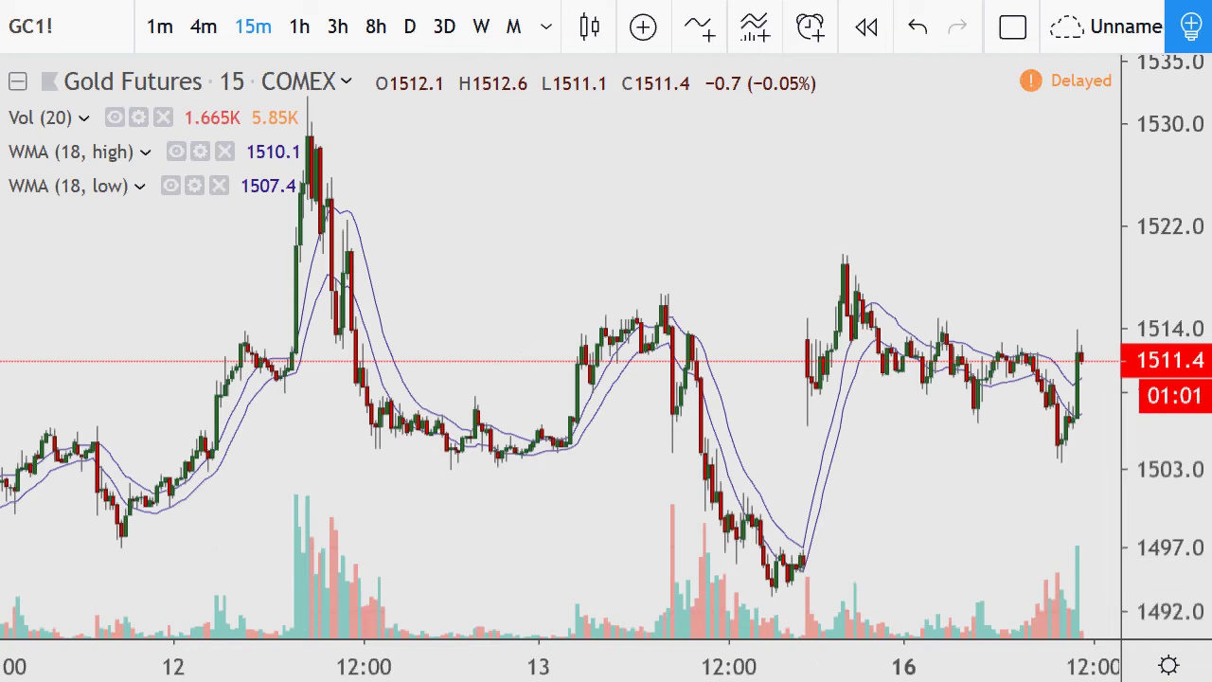
Switch to the LibreOffice Calc spreadsheet and check the retracement levels in F7 and F8.
key(alt+Tab)
click(807, 326)
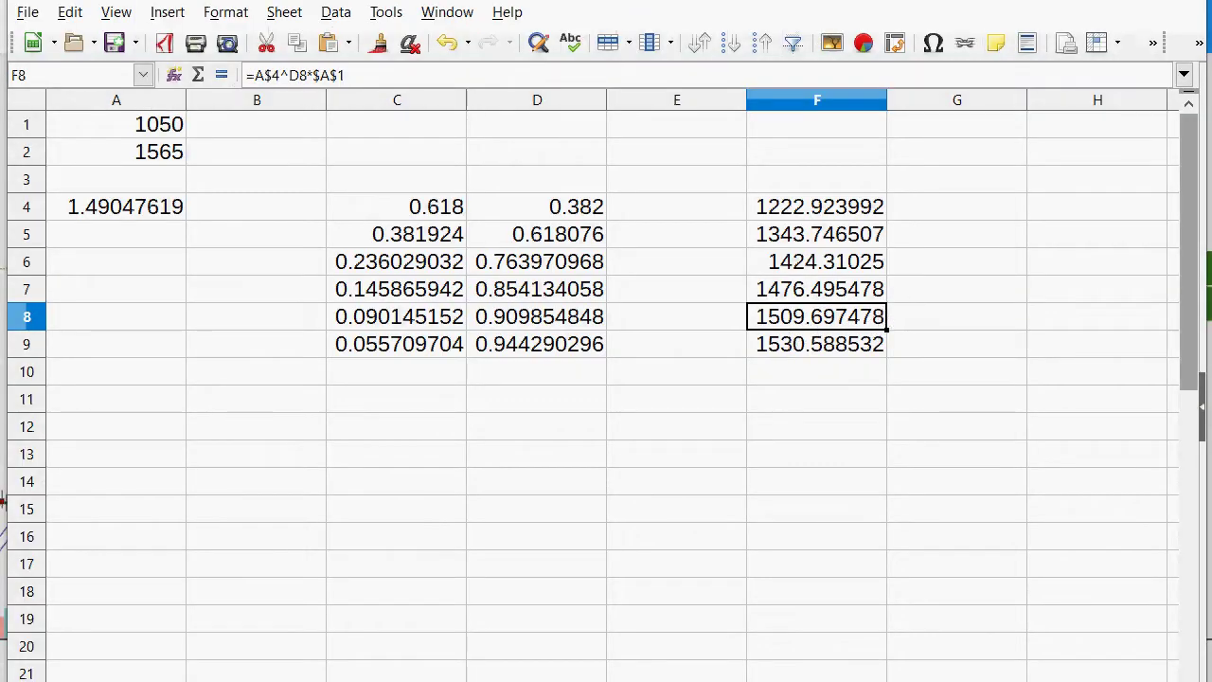
click(758, 290)
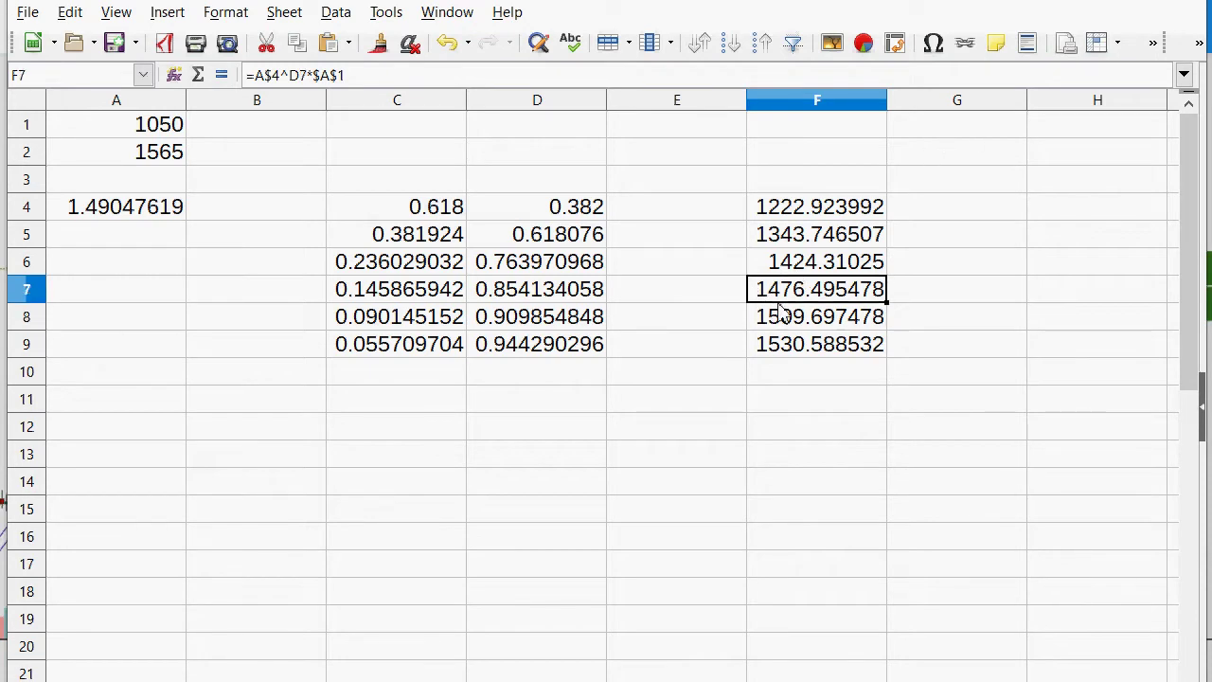
click(781, 314)
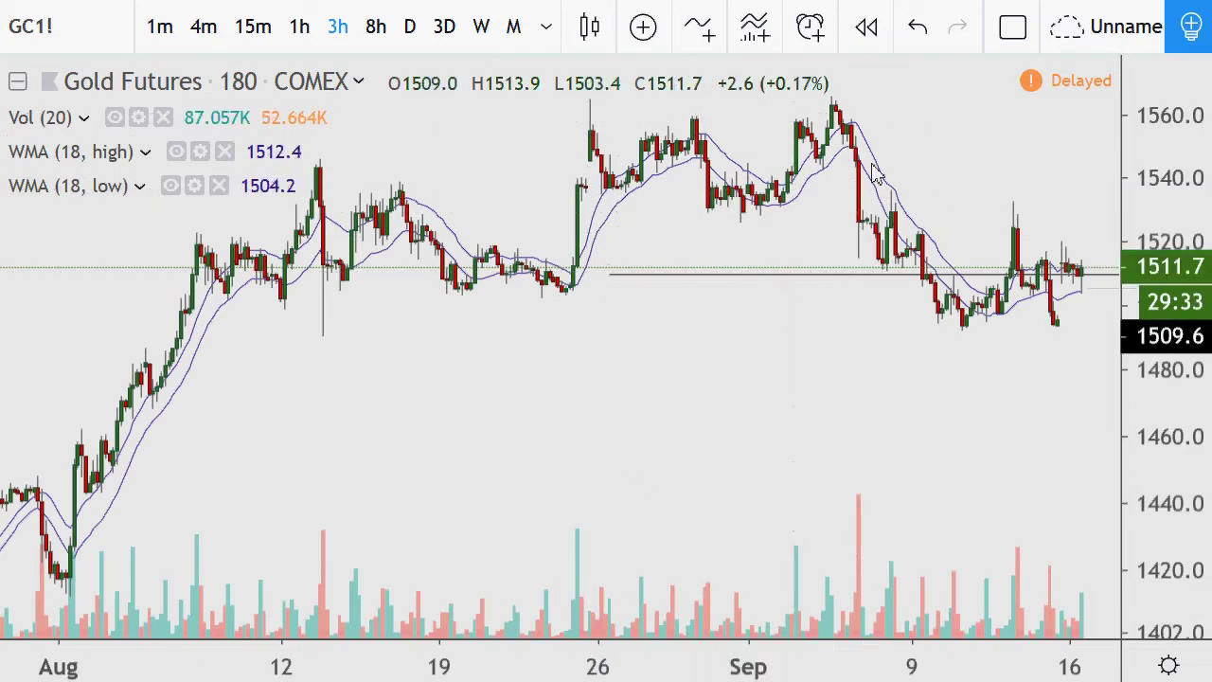
Examine the three-hour gold futures price action around the 1509.6 horizontal line from mid-August to 16 September 2019.
scroll(893, 168, up, 2)
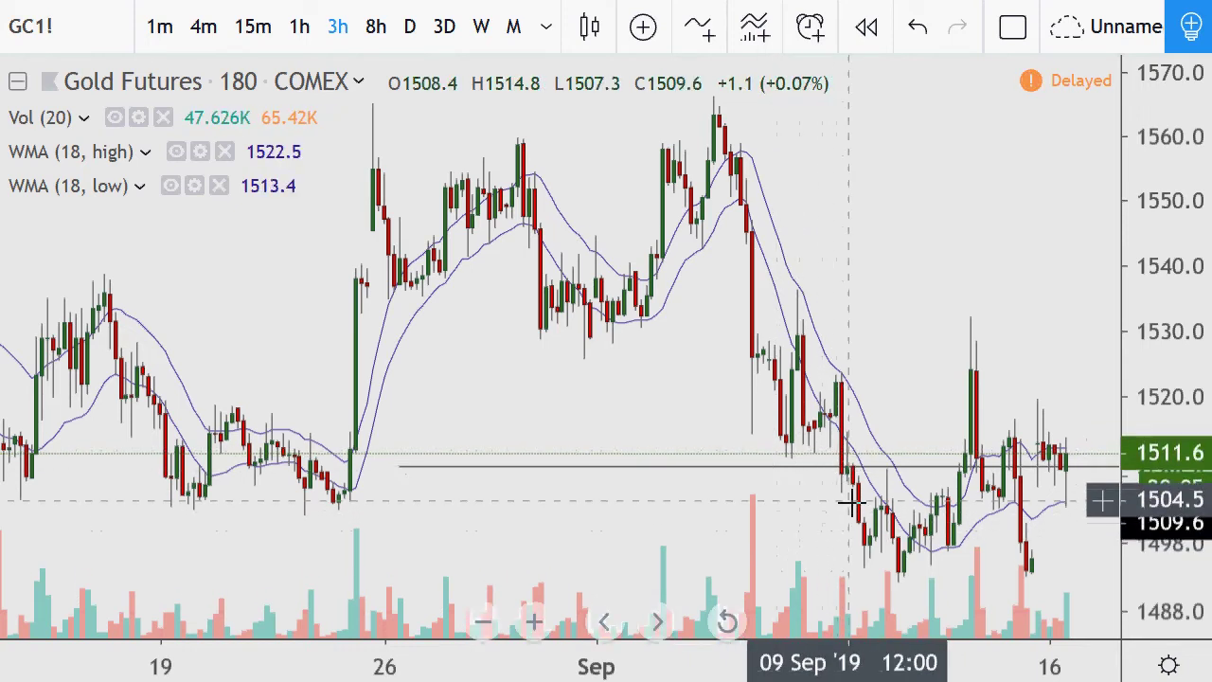
scroll(844, 502, up, 3)
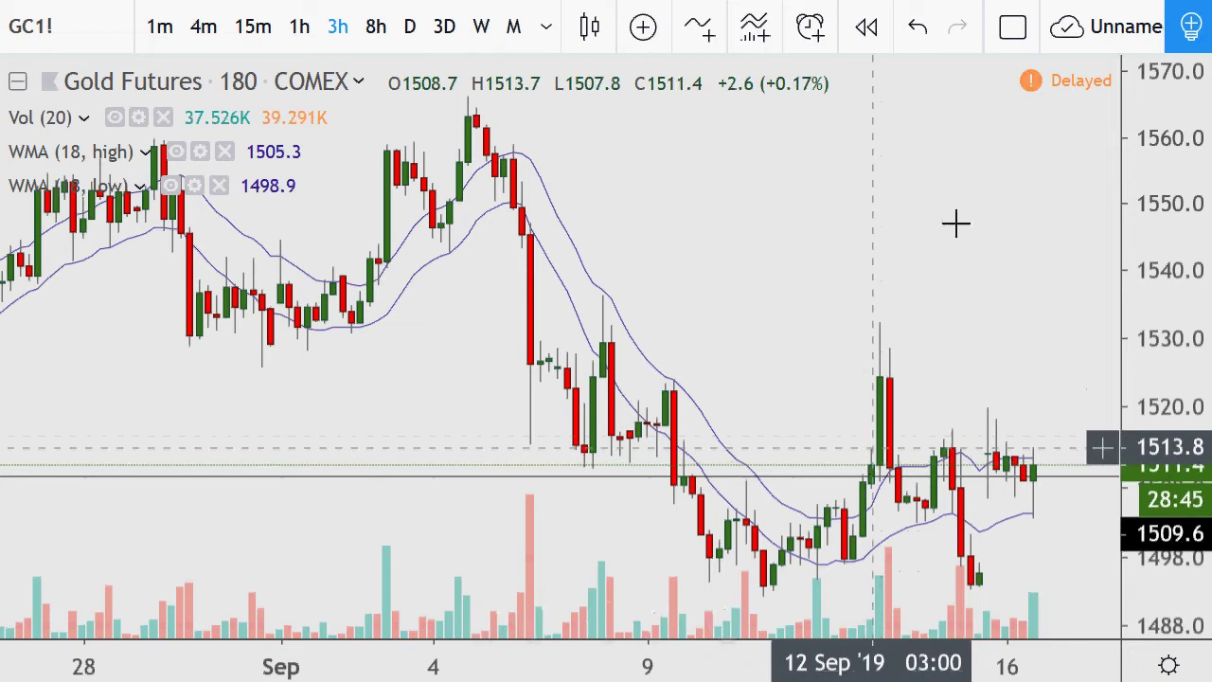
scroll(956, 221, down, 2)
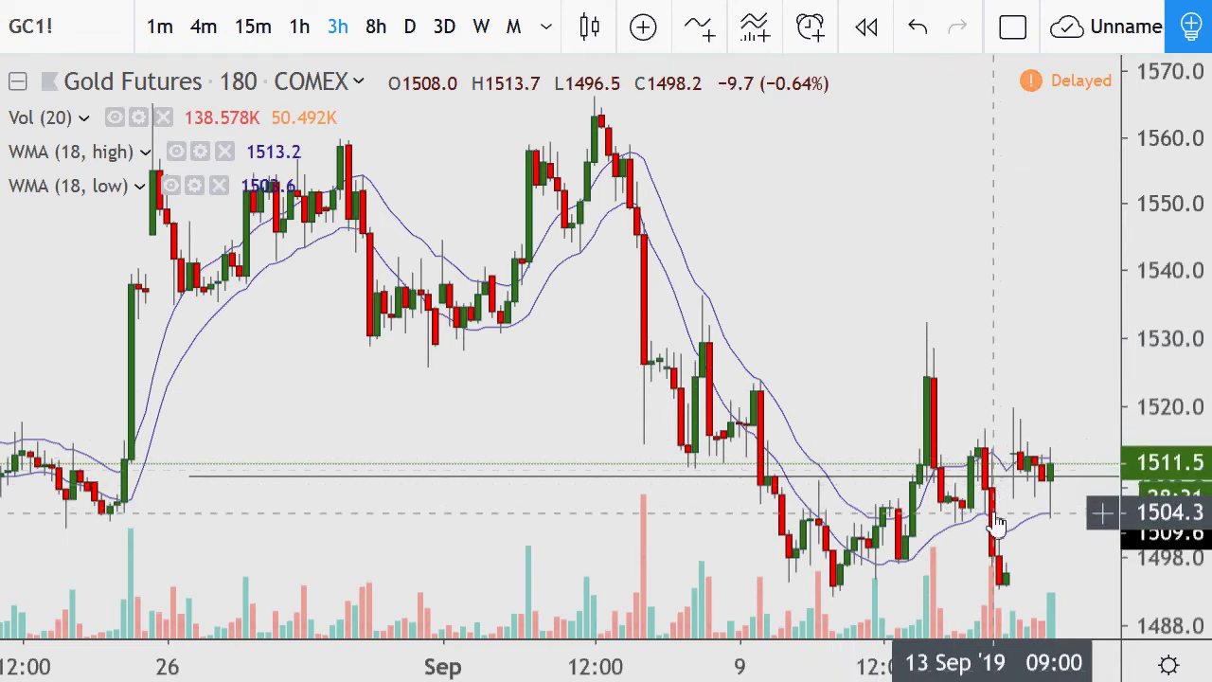
scroll(969, 438, up, 2)
scroll(968, 438, up, 1)
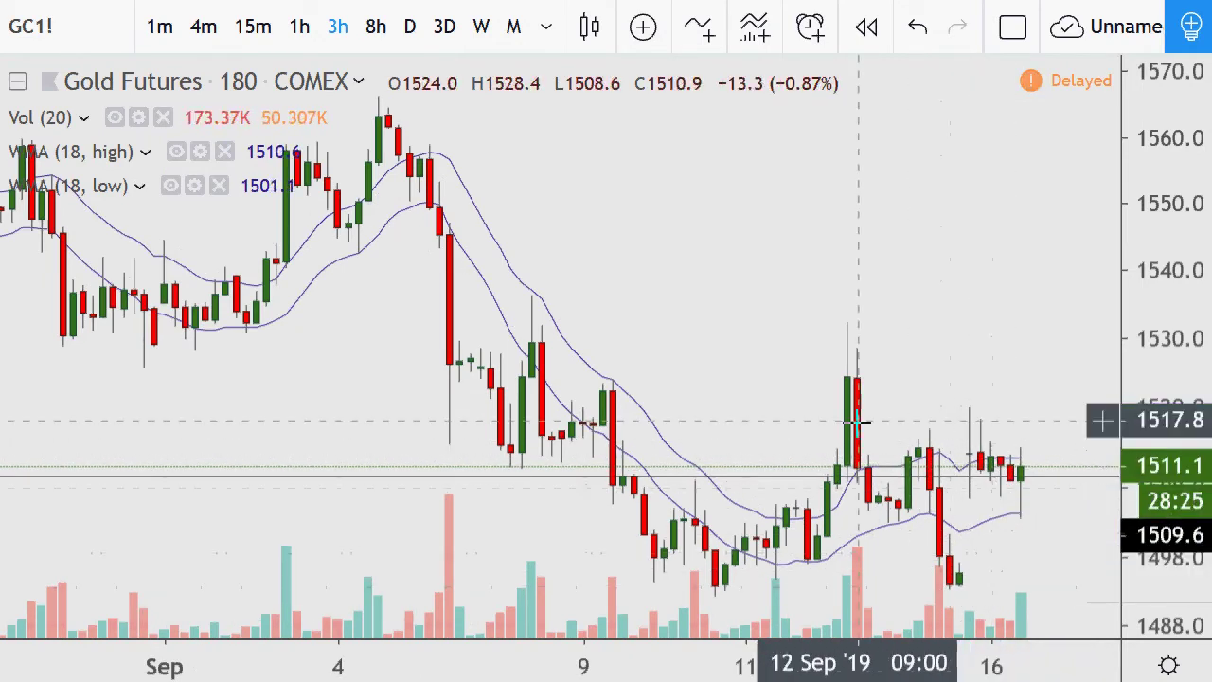
scroll(855, 419, down, 3)
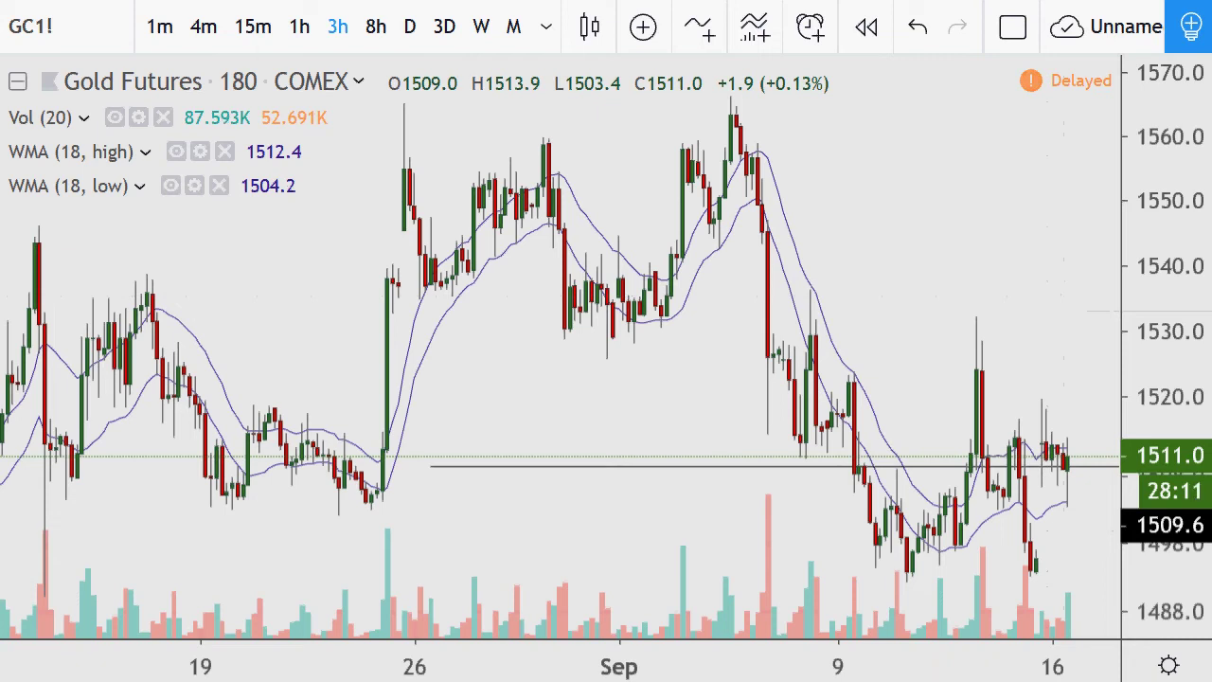
Show the gold futures chart at the one-hour interval, and switch to the spreadsheet to check the level in F9.
click(299, 27)
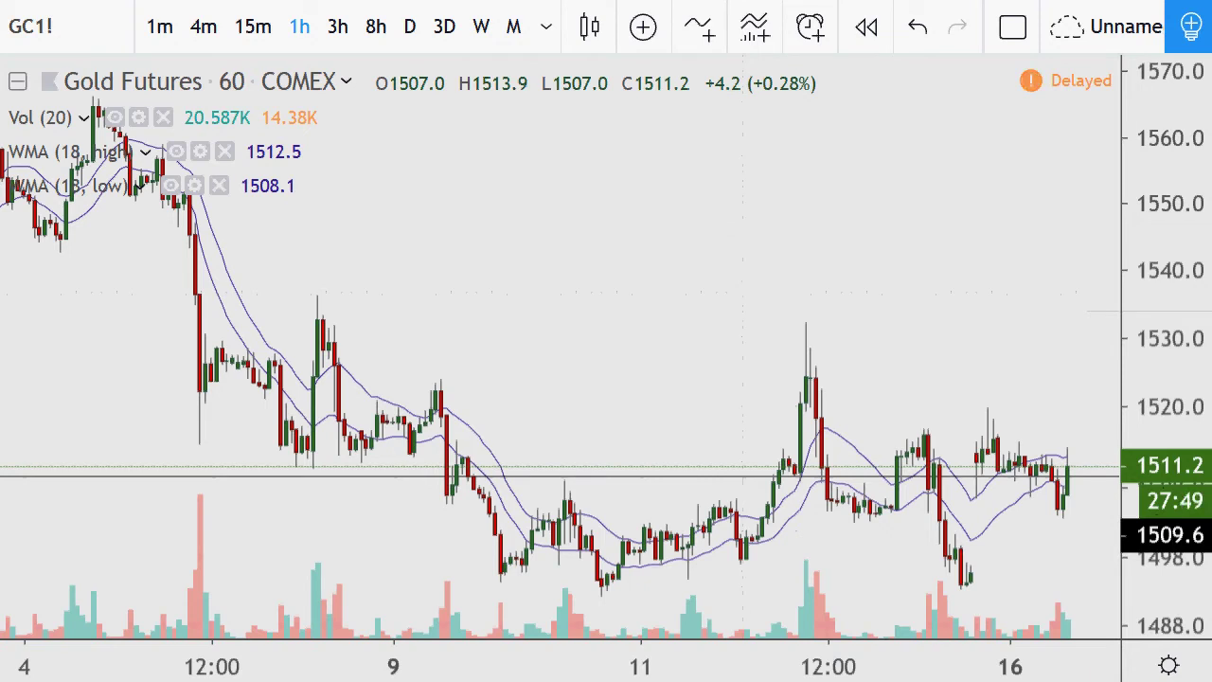
key(alt+Tab)
click(781, 349)
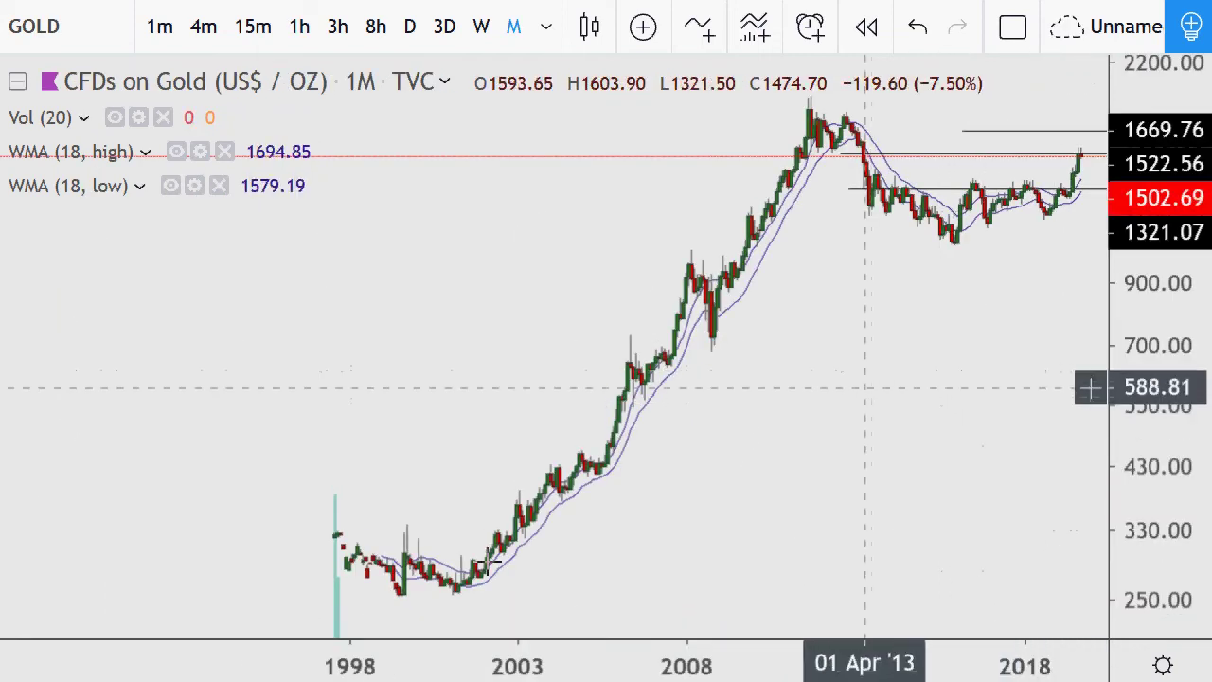
Examine the monthly spot gold chart around the 2011 high, the 2015 low and the three horizontal retracement lines.
scroll(589, 525, up, 1)
scroll(589, 526, up, 2)
scroll(709, 423, up, 5)
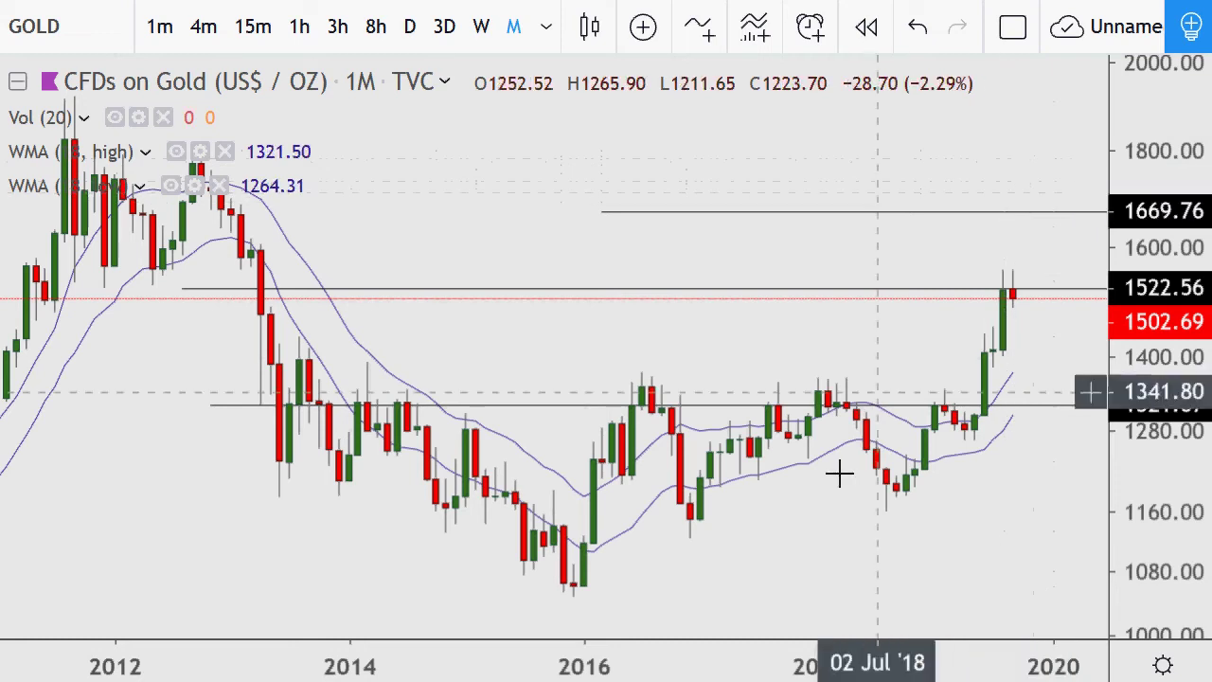
scroll(697, 274, down, 1)
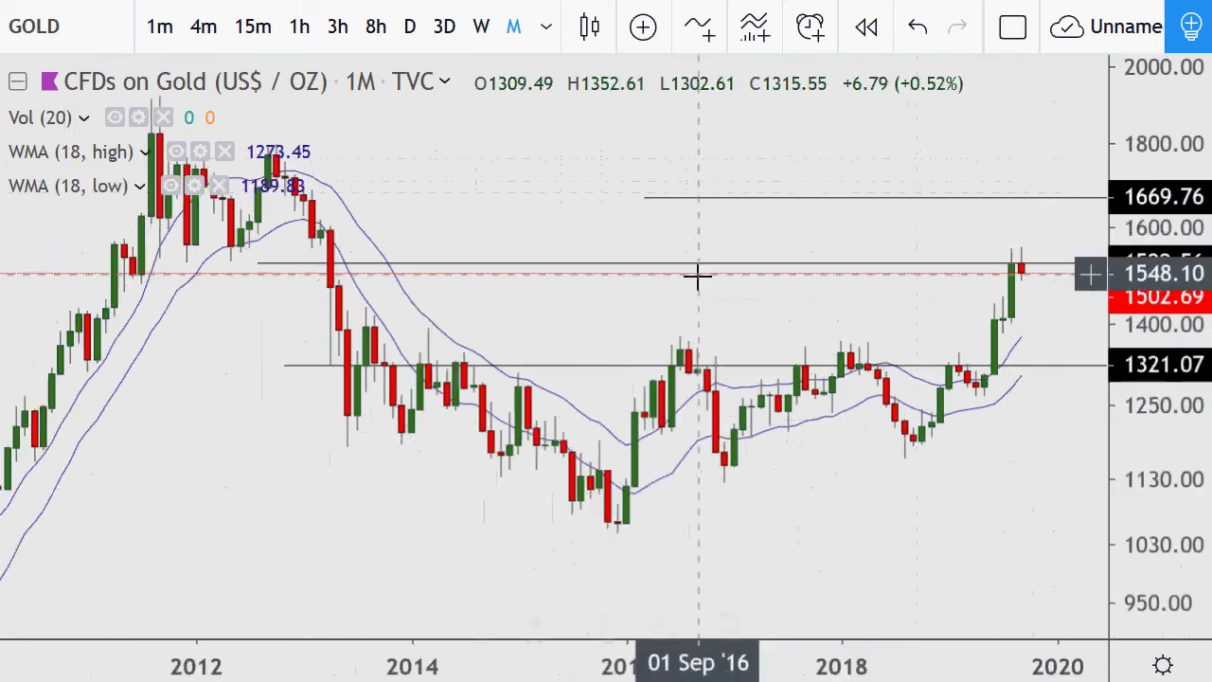
scroll(698, 280, down, 1)
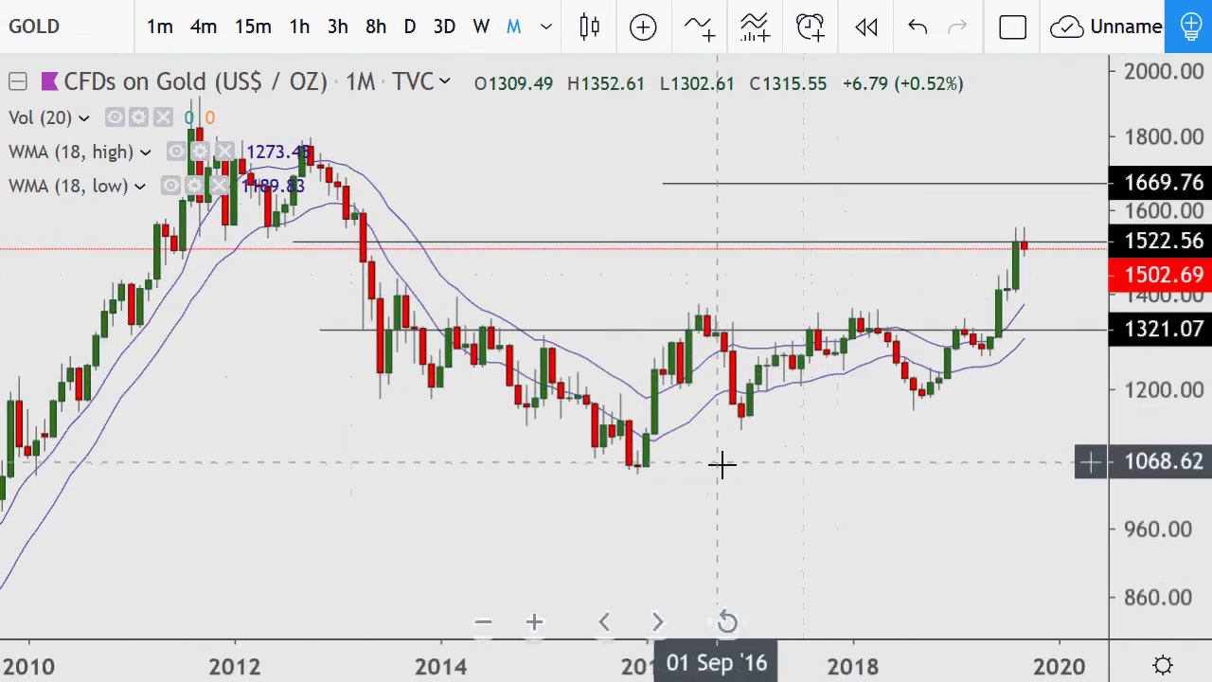
scroll(730, 453, down, 2)
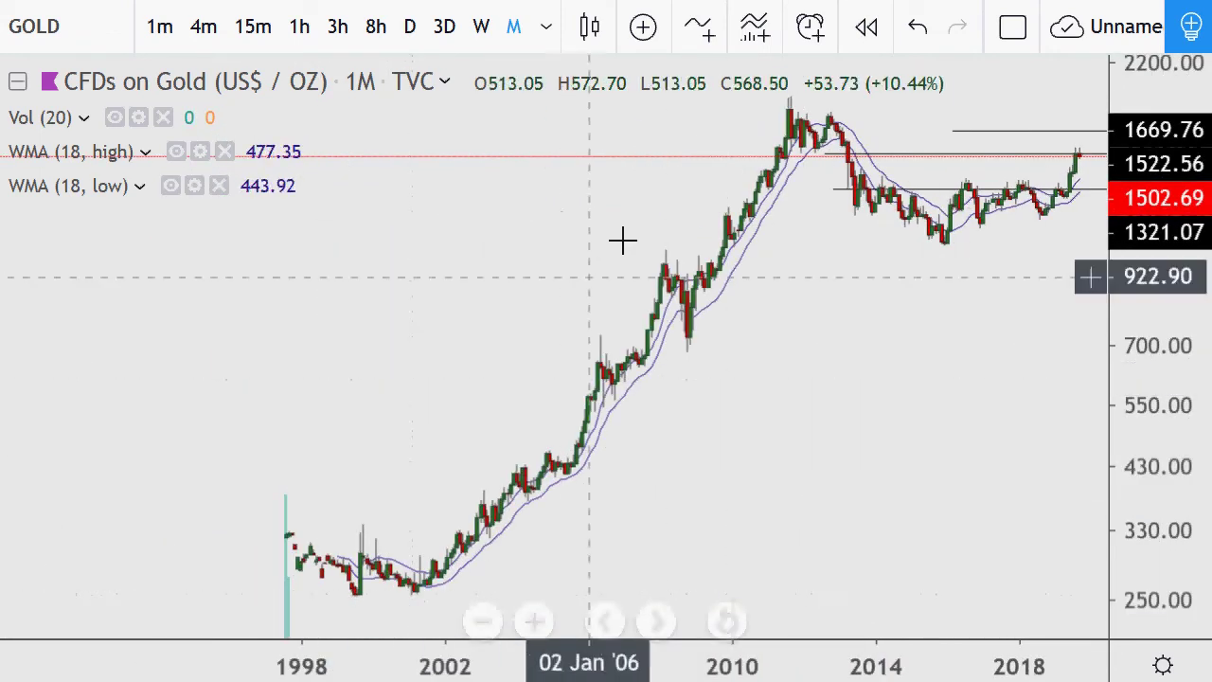
scroll(774, 403, up, 5)
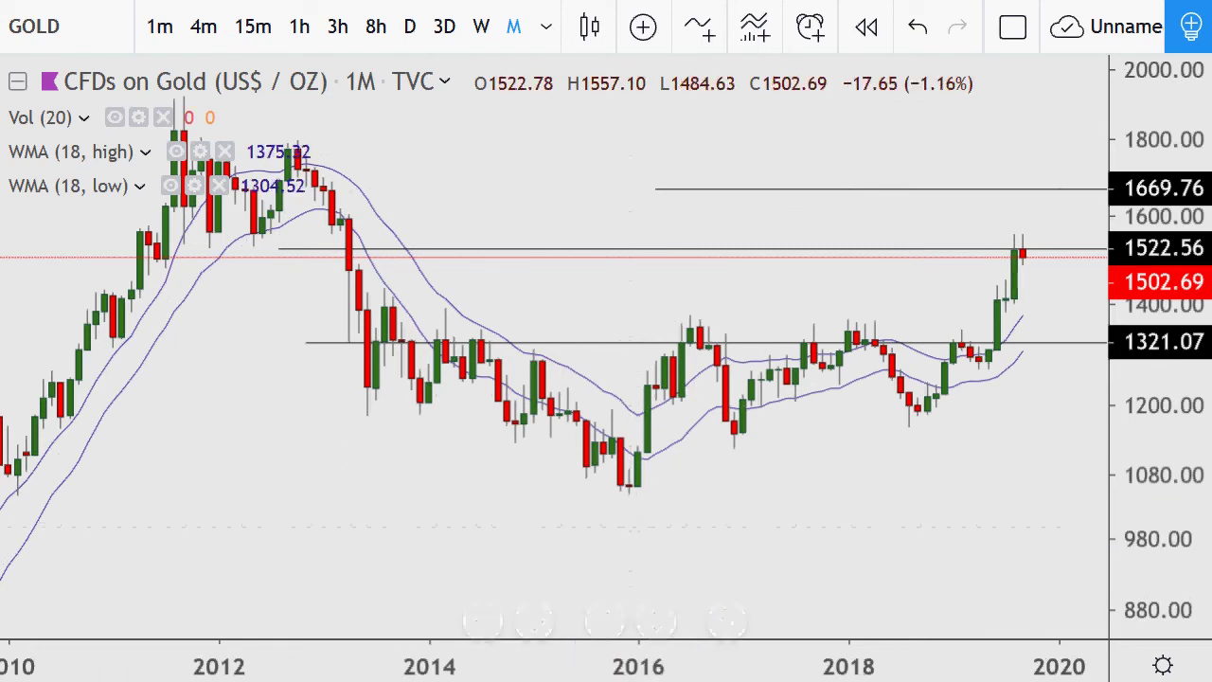
Switch to the spreadsheet and enter 1046.54 as the low price in A1.
key(alt+Tab)
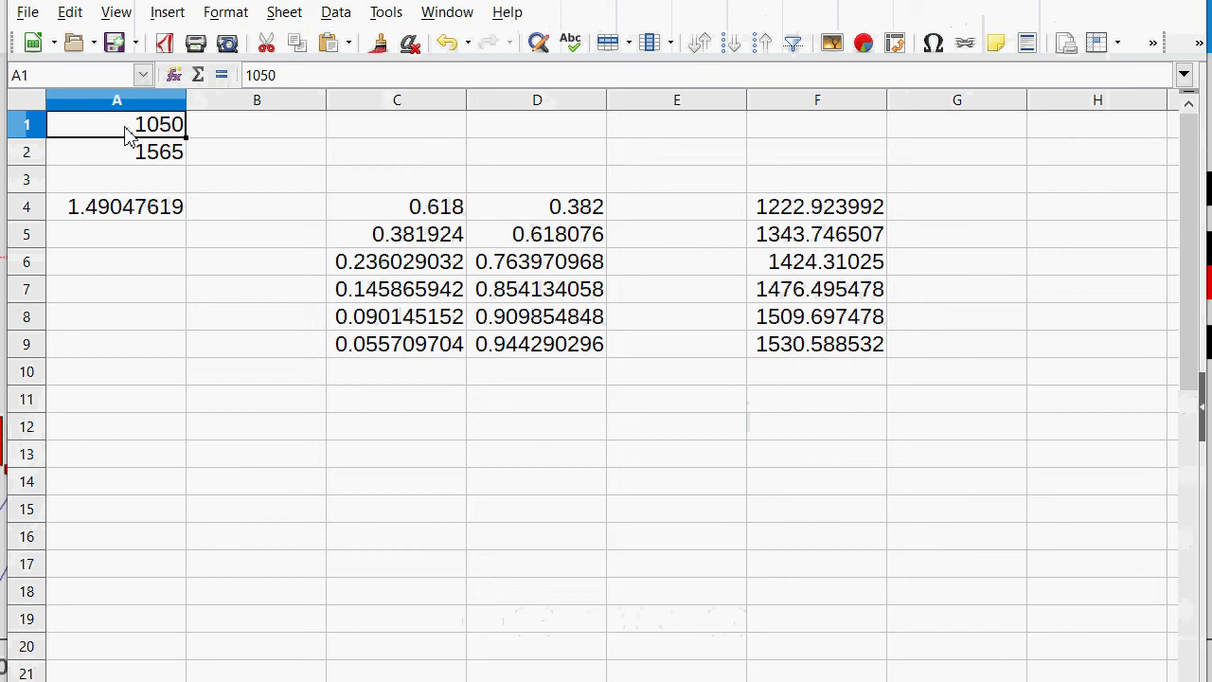
text(1046.54)
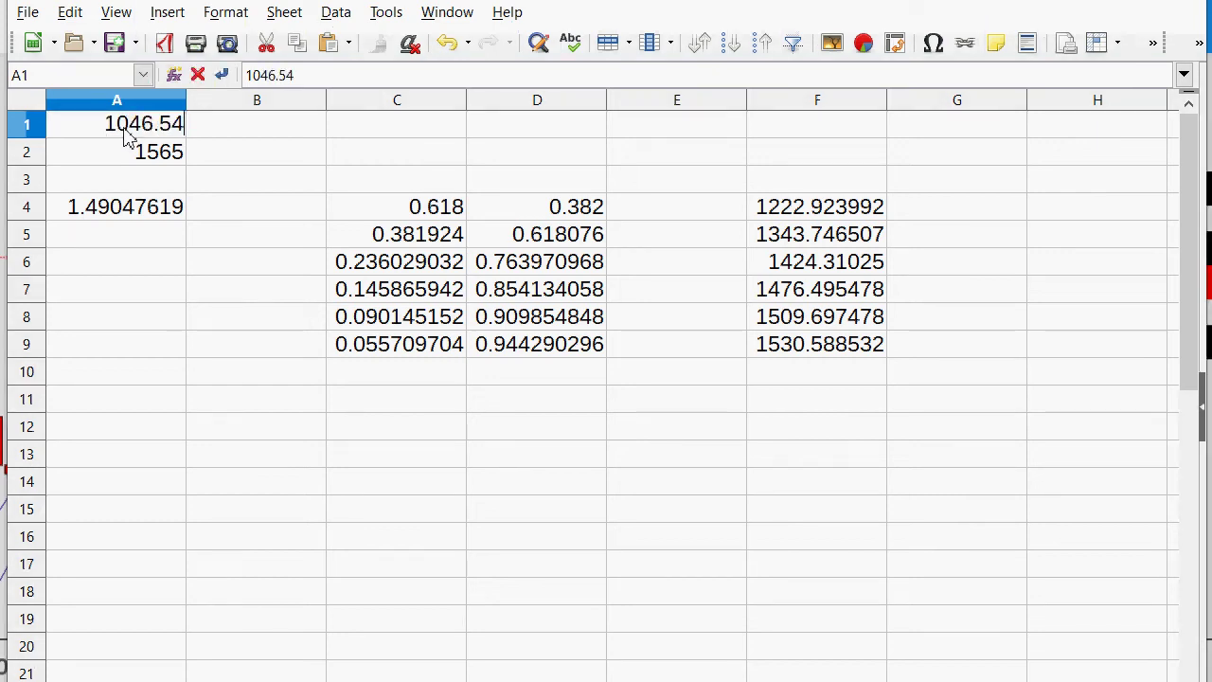
key(Return)
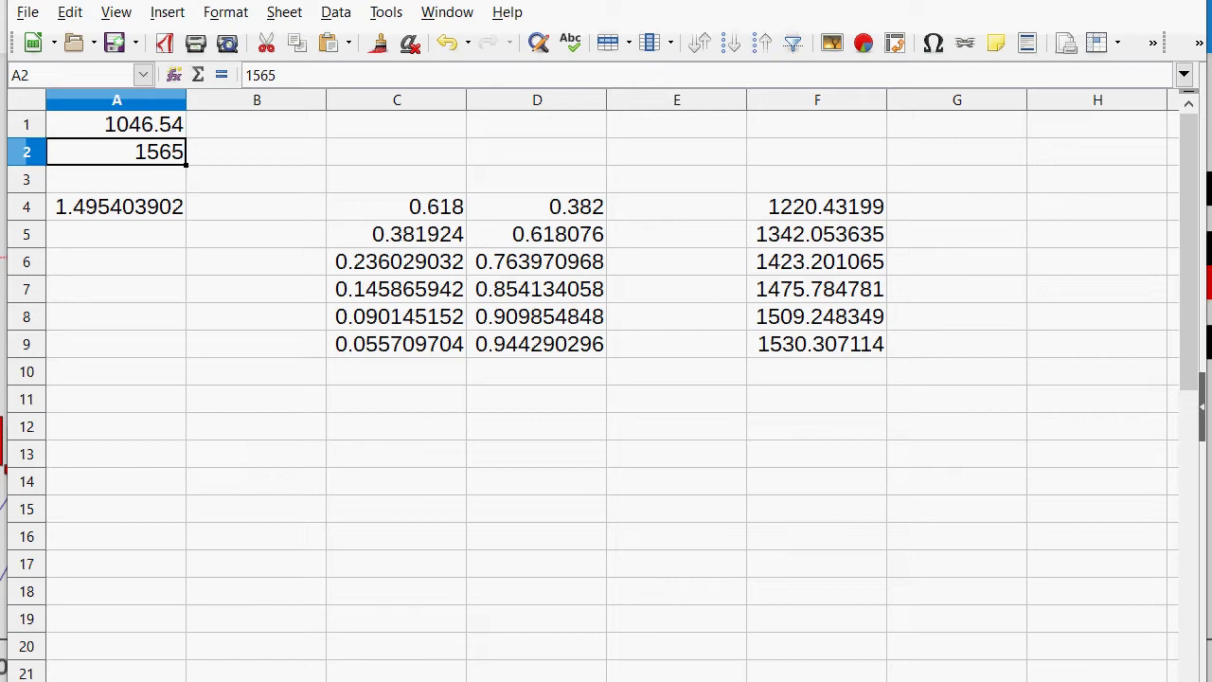
Check the 2011 peak on the monthly gold chart and enter 1920.94 as the high price in spreadsheet cell A2.
key(alt+Tab)
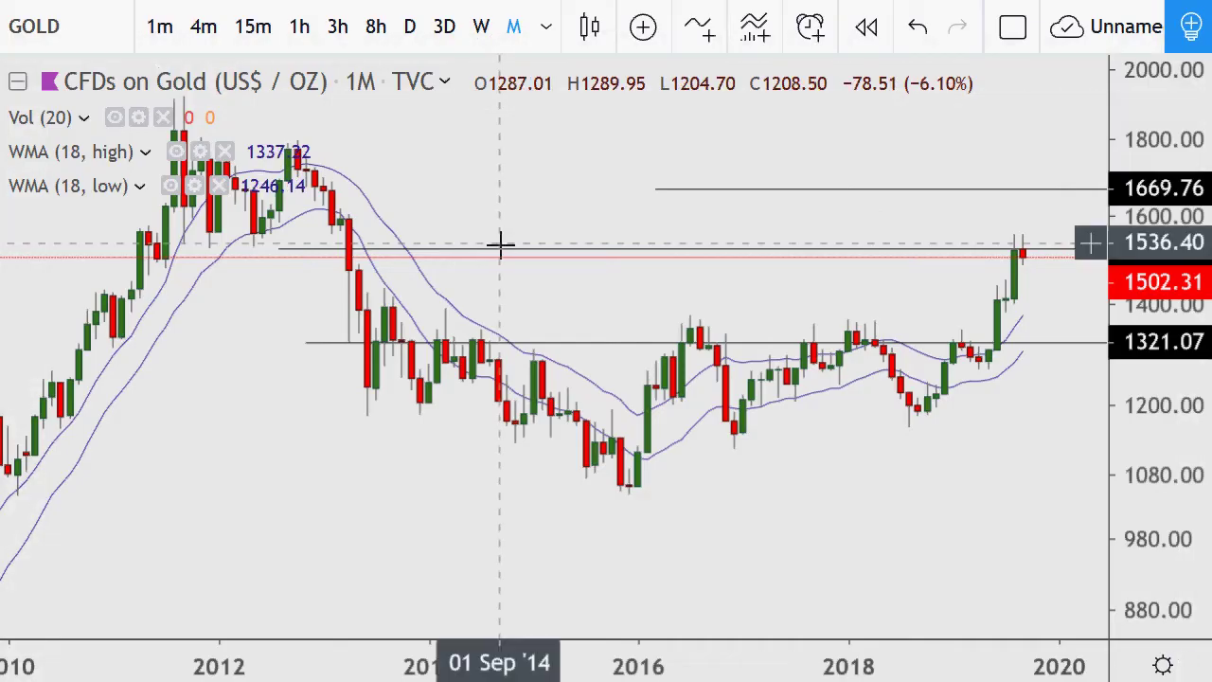
scroll(500, 243, down, 5)
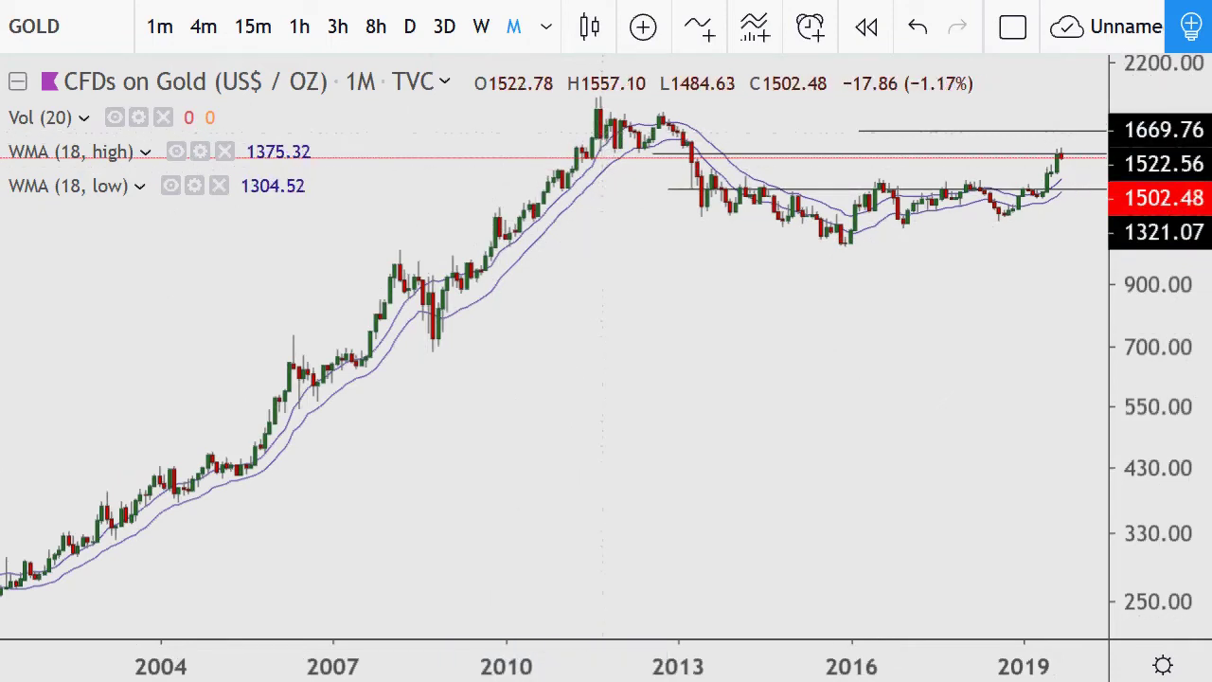
key(alt+Tab)
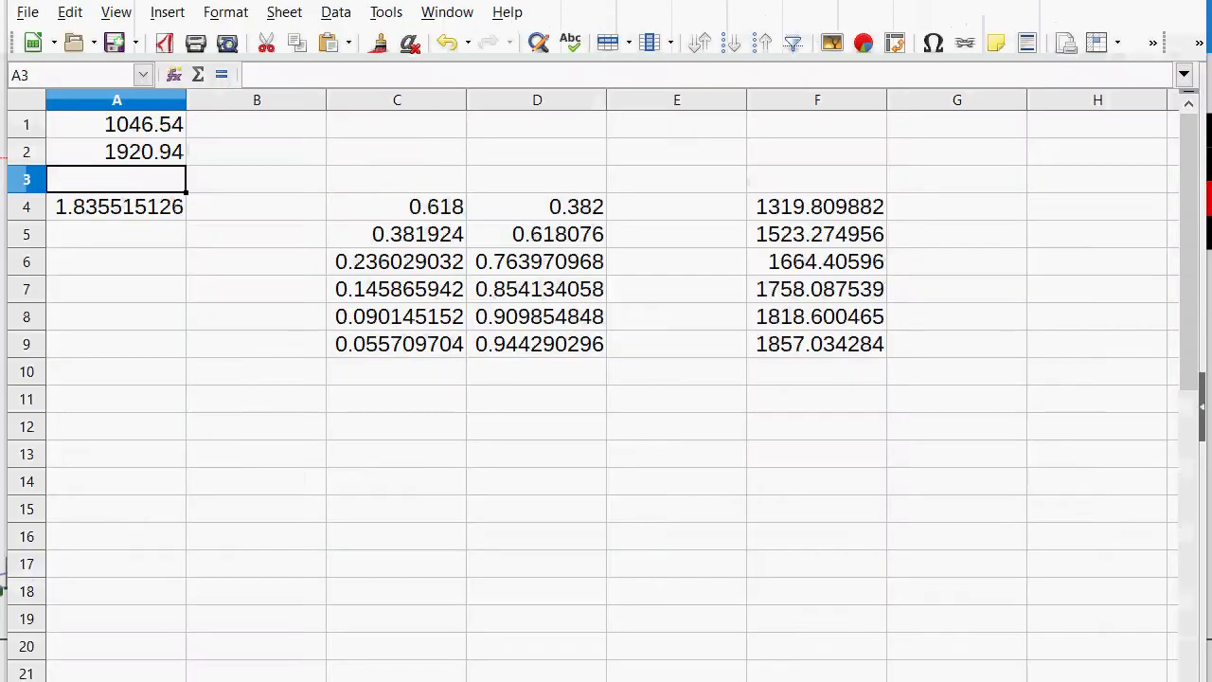
Inspect the ratio in A4 and the level in F5, and compare the levels with the monthly gold chart's horizontal lines.
click(137, 252)
click(106, 218)
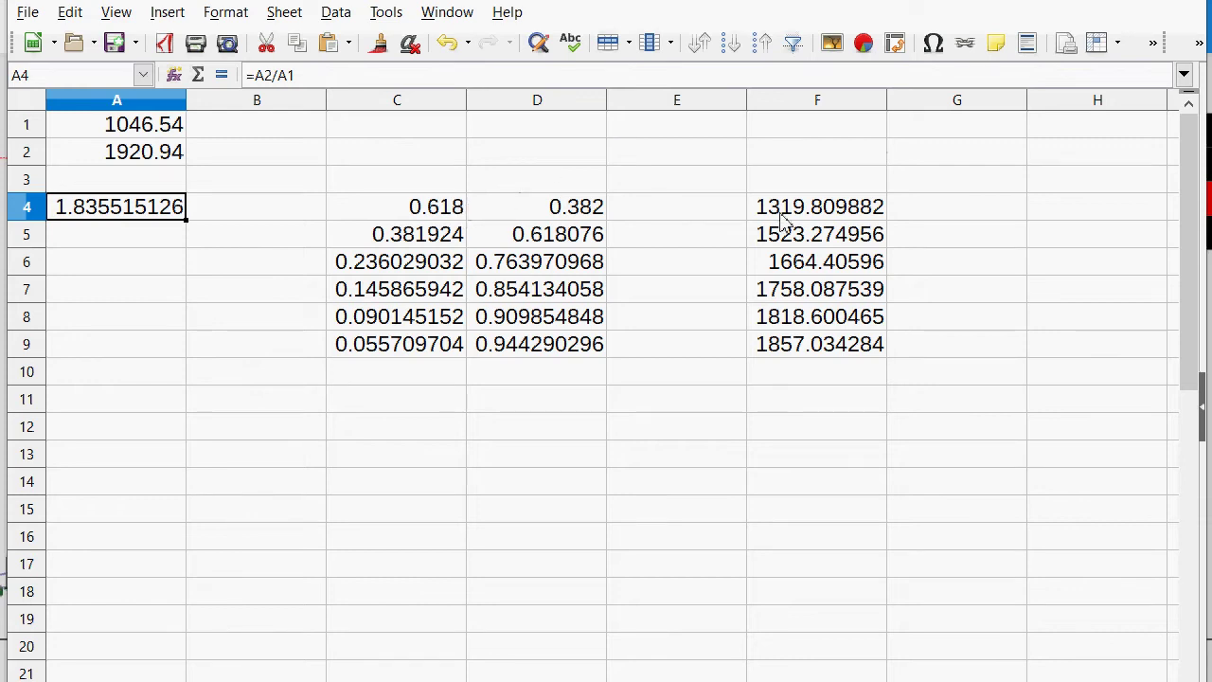
click(826, 243)
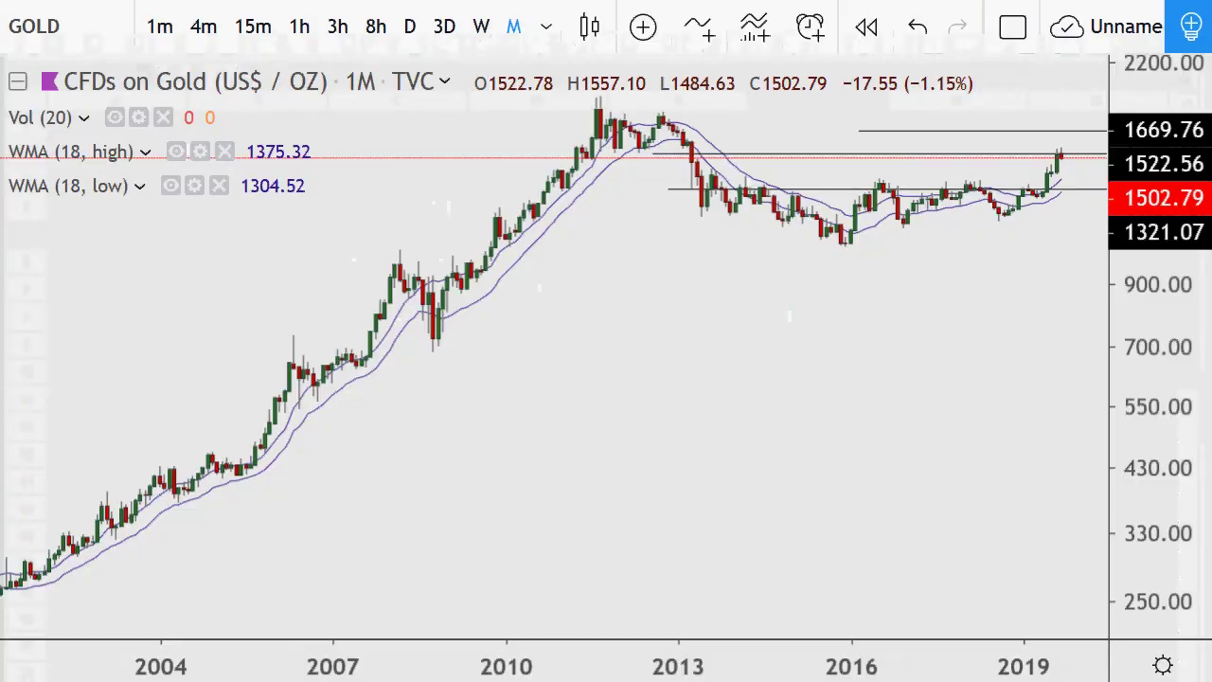
scroll(765, 319, up, 5)
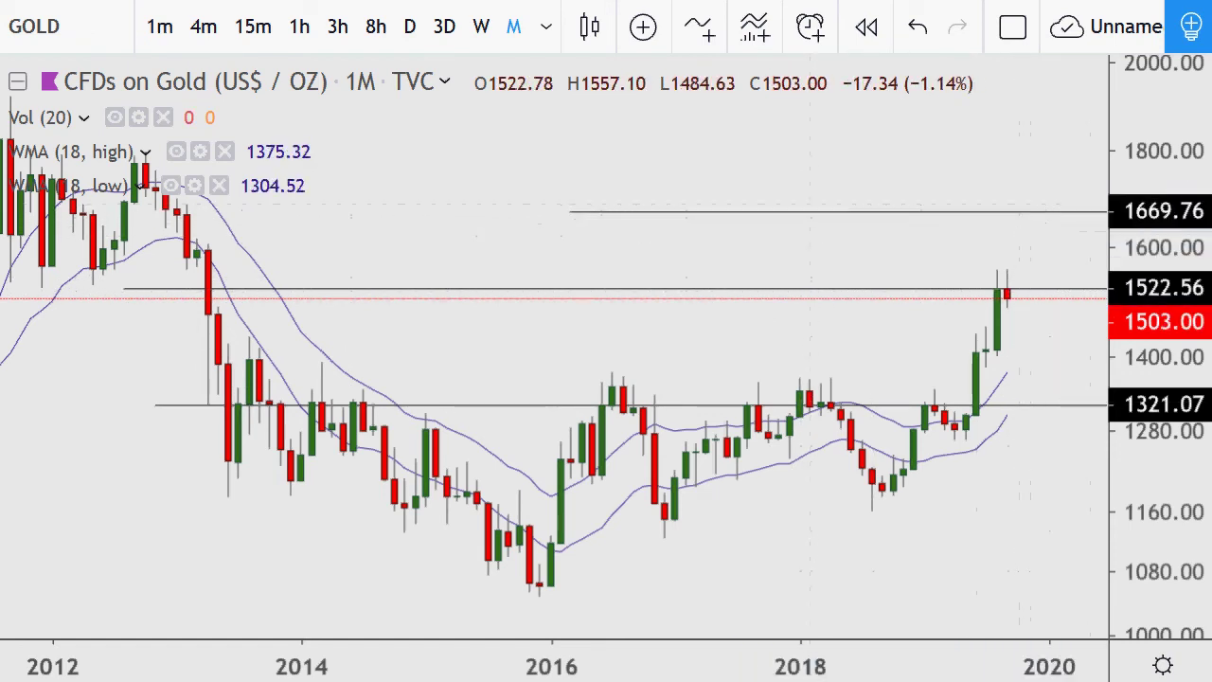
Switch back to the spreadsheet and inspect the level formulas in F6 to F9 and the formula in D9.
key(alt+Tab)
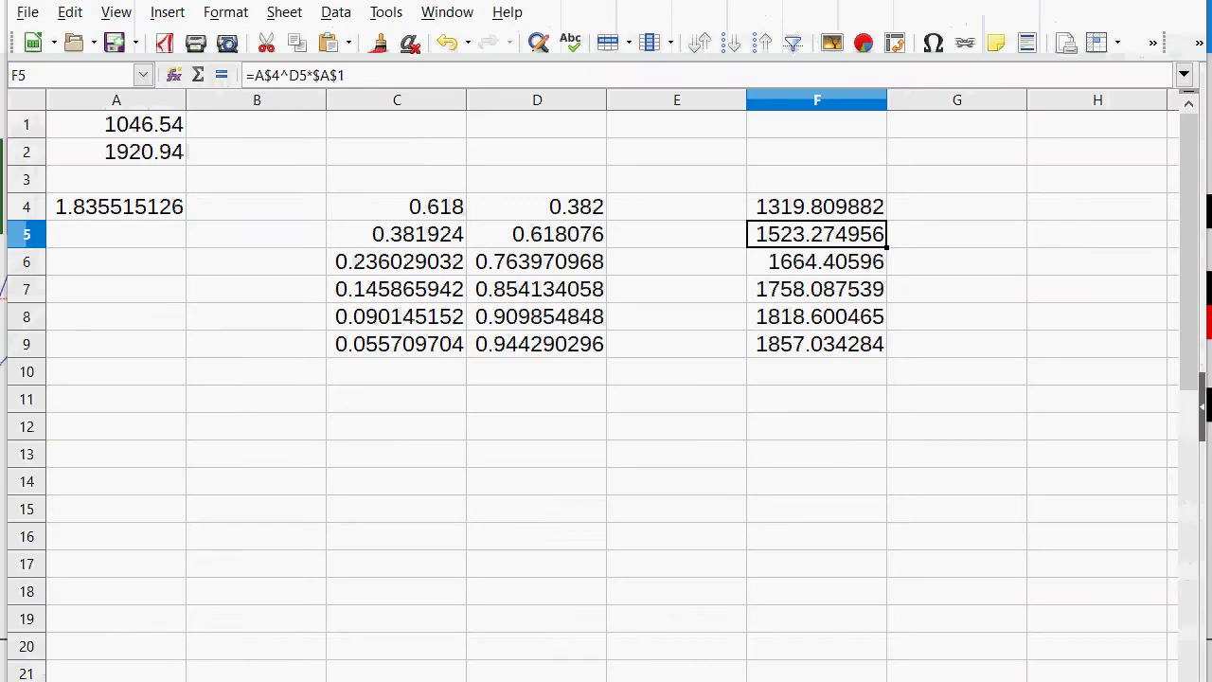
click(822, 267)
key(Down)
key(Down)
key(Down)
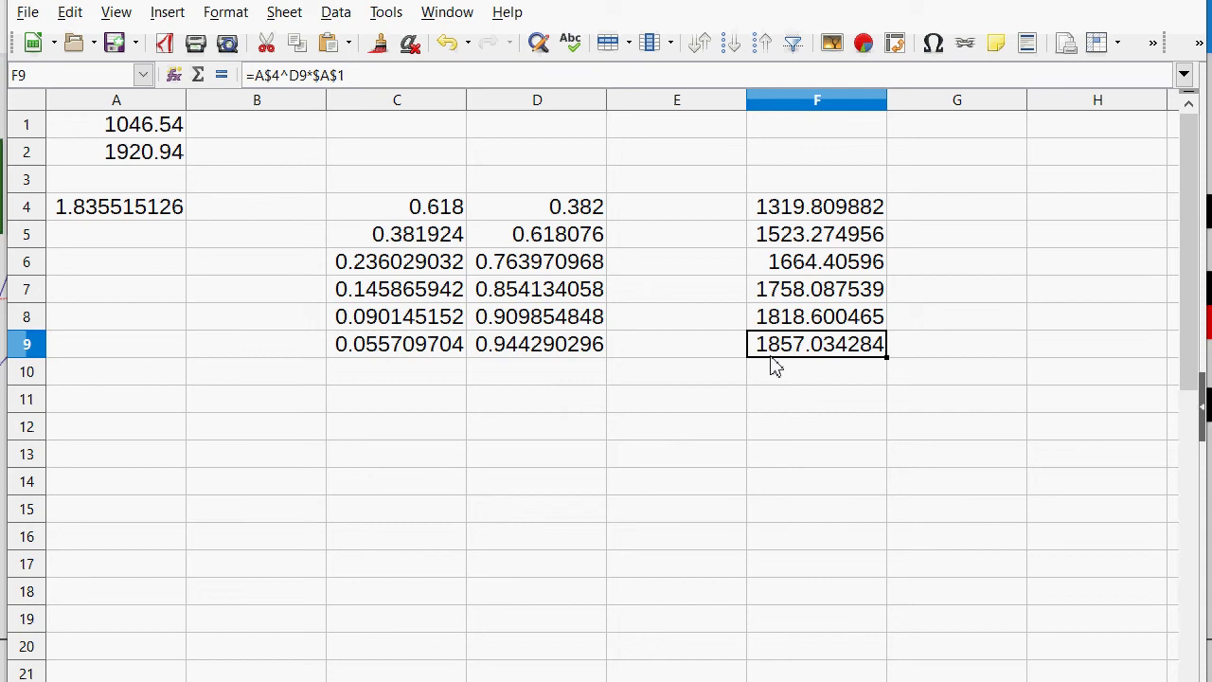
key(Left)
key(Left)
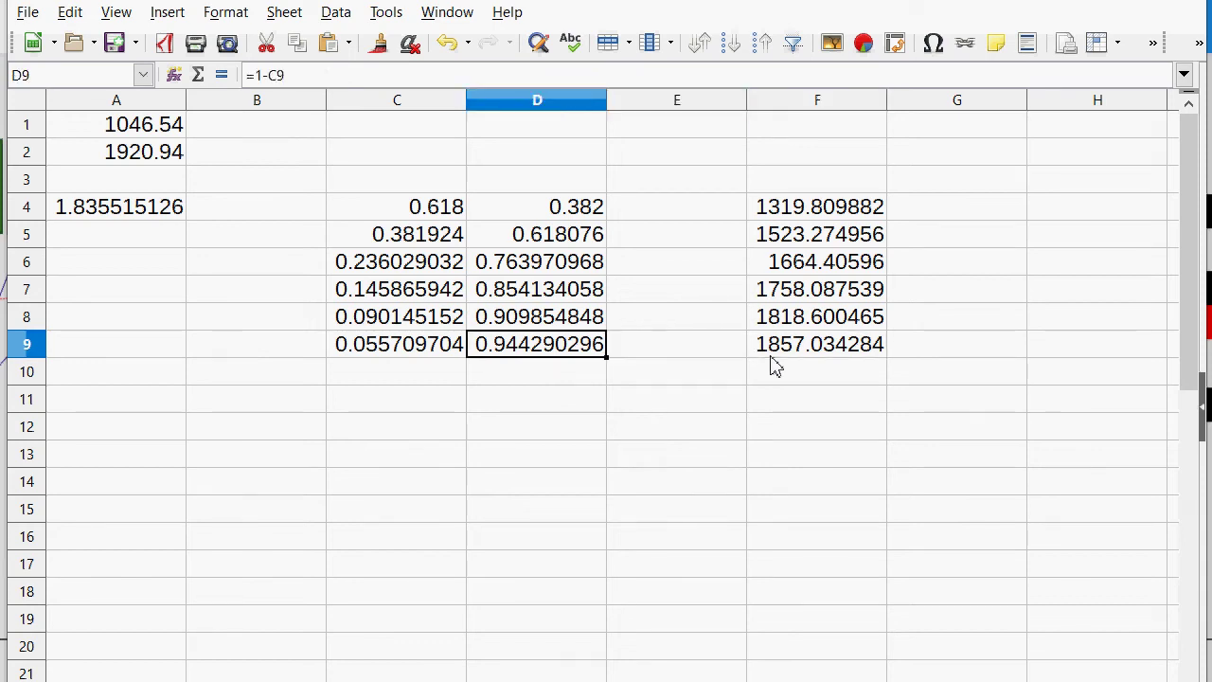
Review the upper retracement levels in F6 to F9 once more, ending on F6.
key(Right)
key(Right)
key(Up)
key(Up)
key(Up)
key(Down)
key(Down)
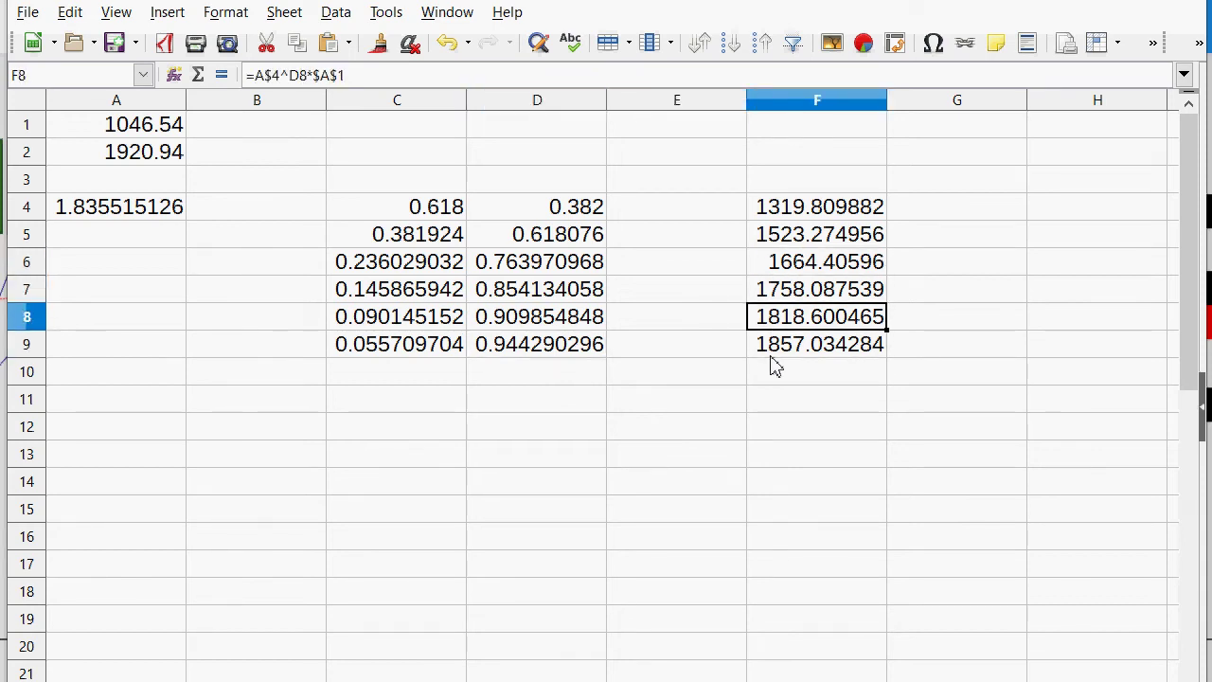
key(Up)
key(Up)
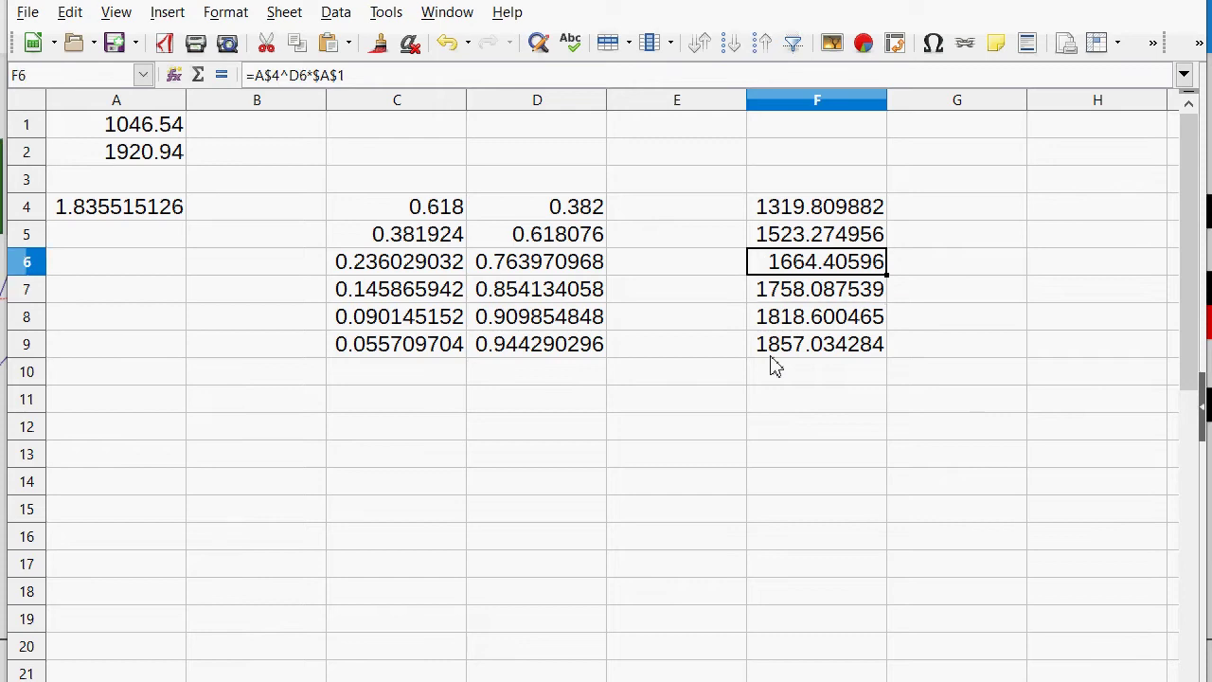
Inspect the ratio formulas across row 6, from C6 to F6, and the level formula in F7.
key(Left)
key(Left)
key(Left)
key(Left)
key(Right)
key(Right)
key(Right)
key(Left)
key(Left)
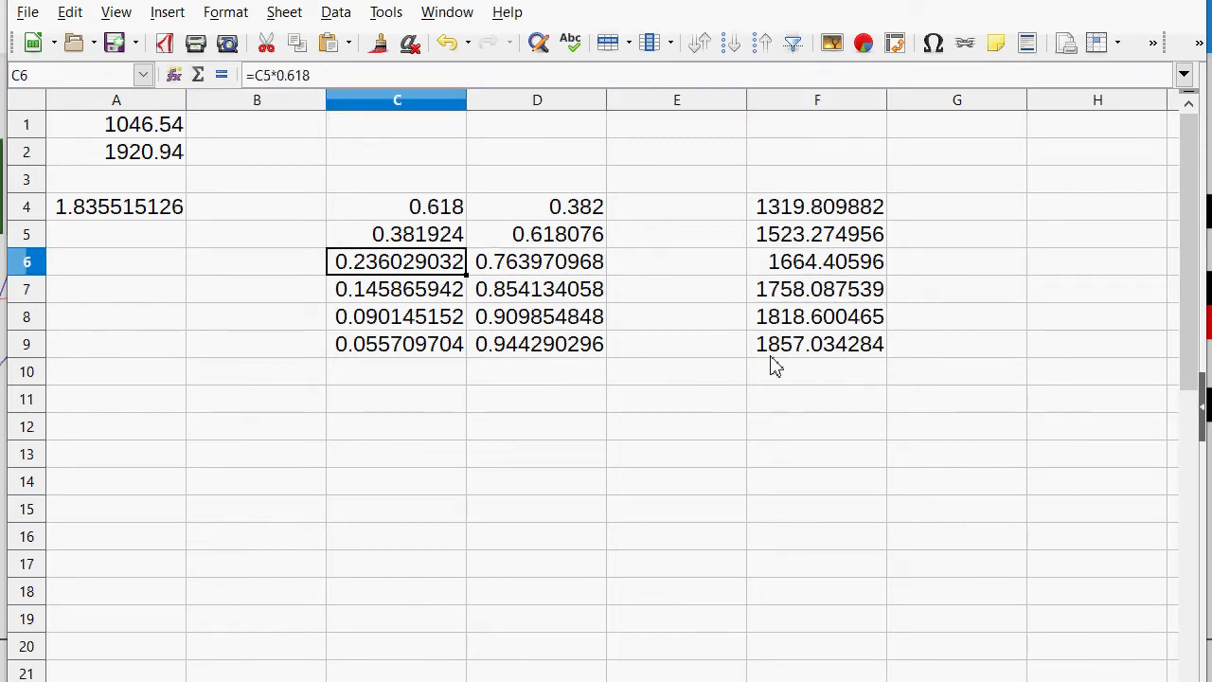
key(Right)
key(Right)
key(Left)
key(Right)
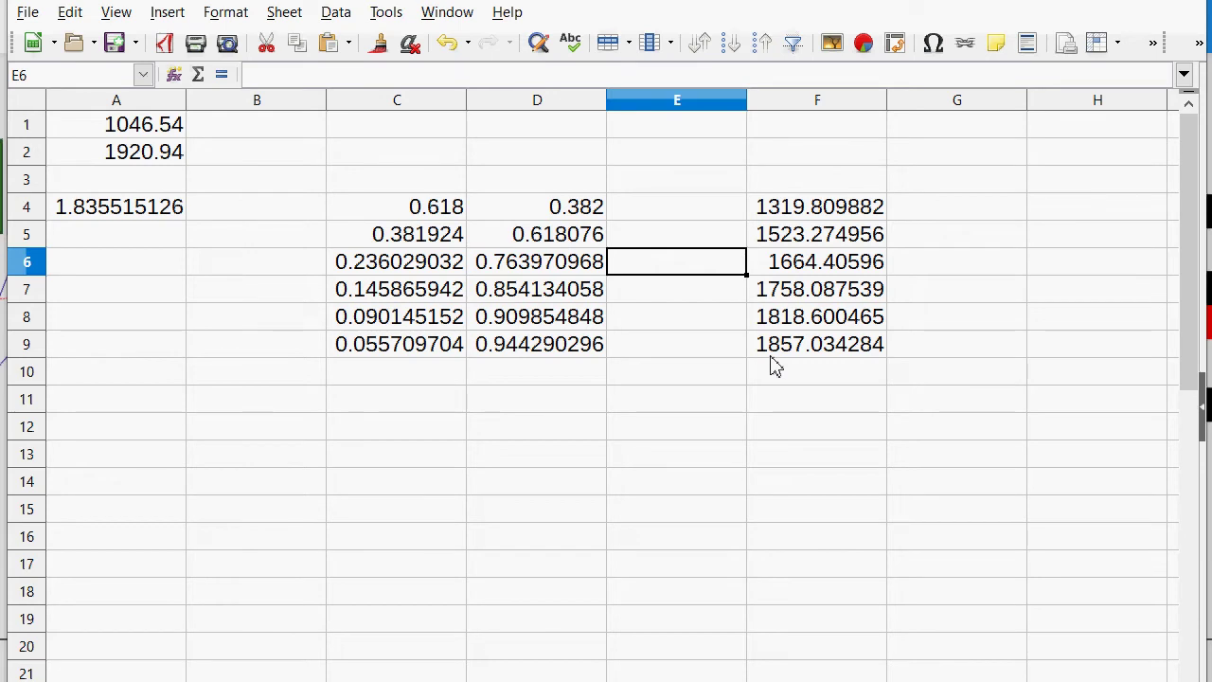
click(813, 294)
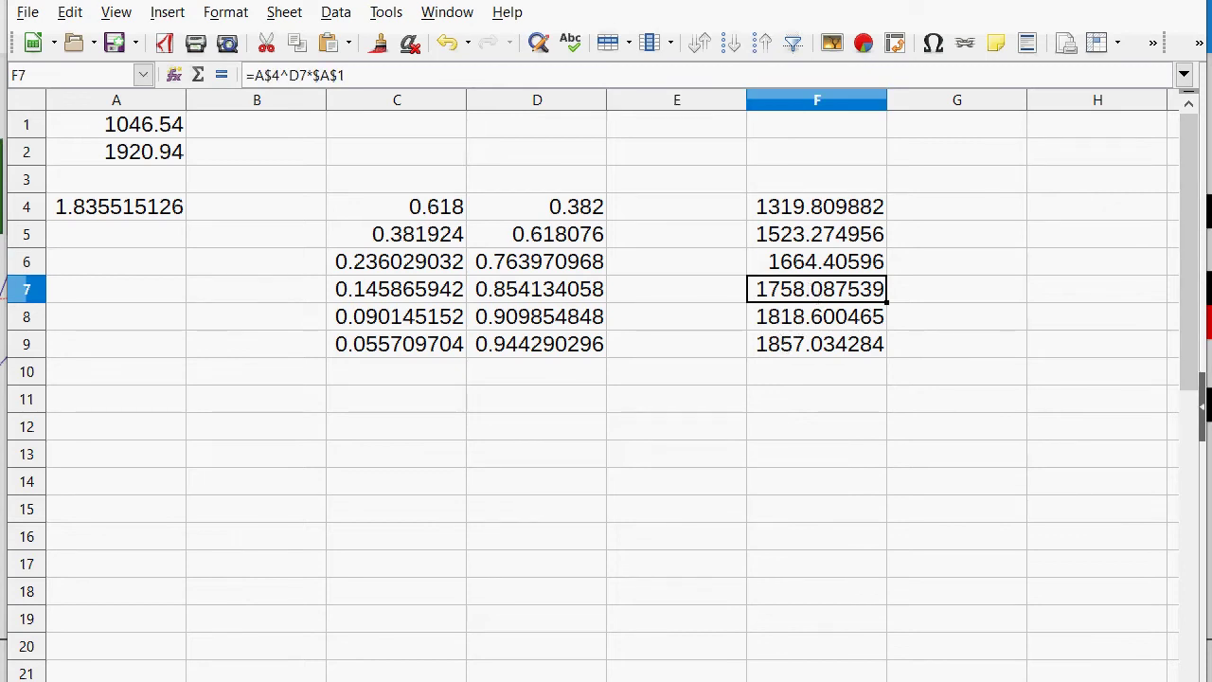
Copy the formulas in C9:F9 into rows 10 to 12 to extend the retracement levels.
drag(376, 352, 767, 367)
right_click(767, 367)
click(795, 392)
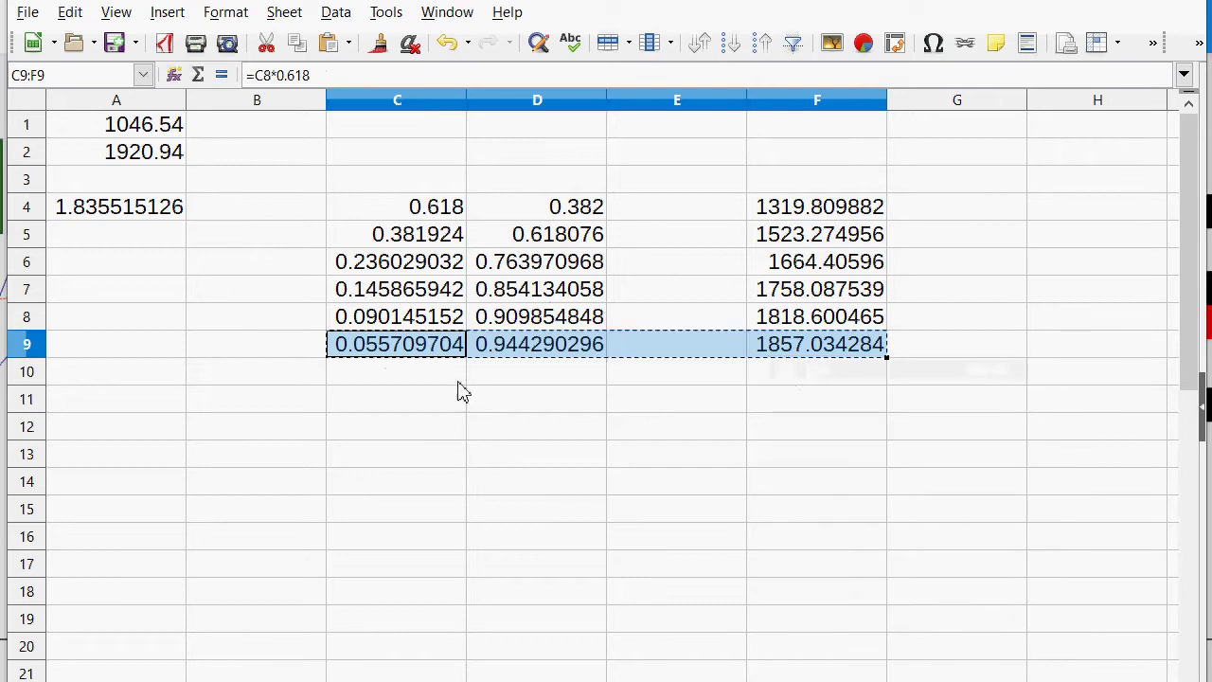
click(397, 372)
drag(398, 374, 392, 446)
right_click(392, 446)
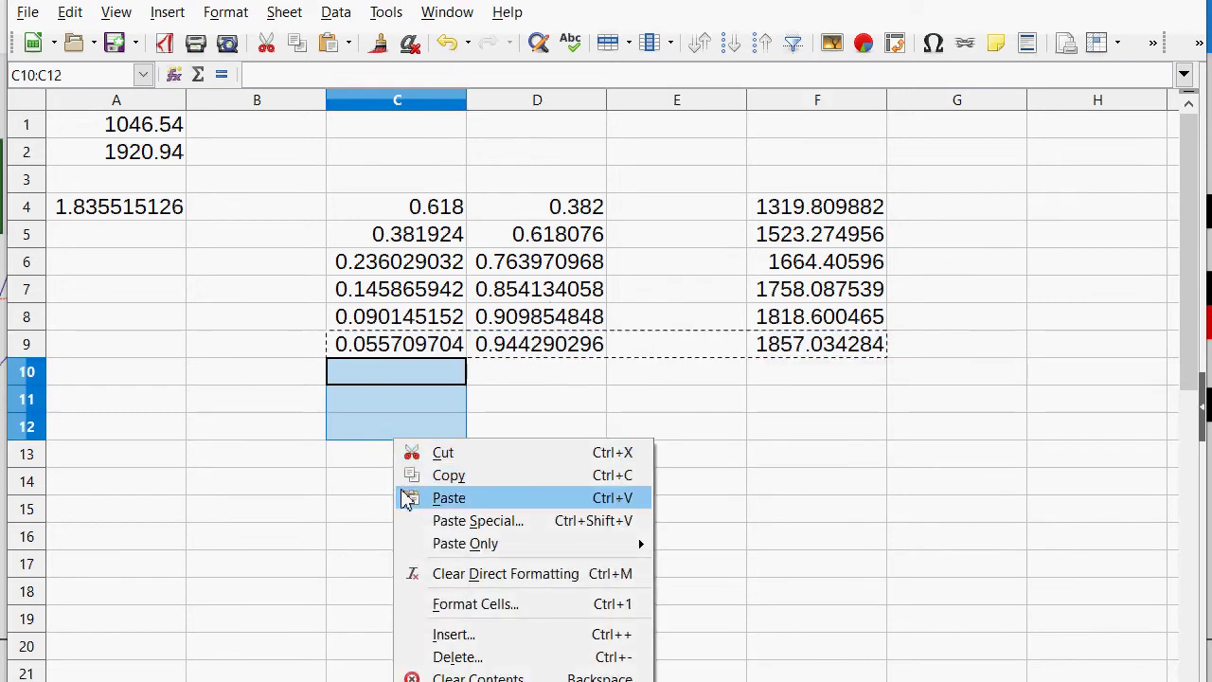
click(405, 496)
click(820, 369)
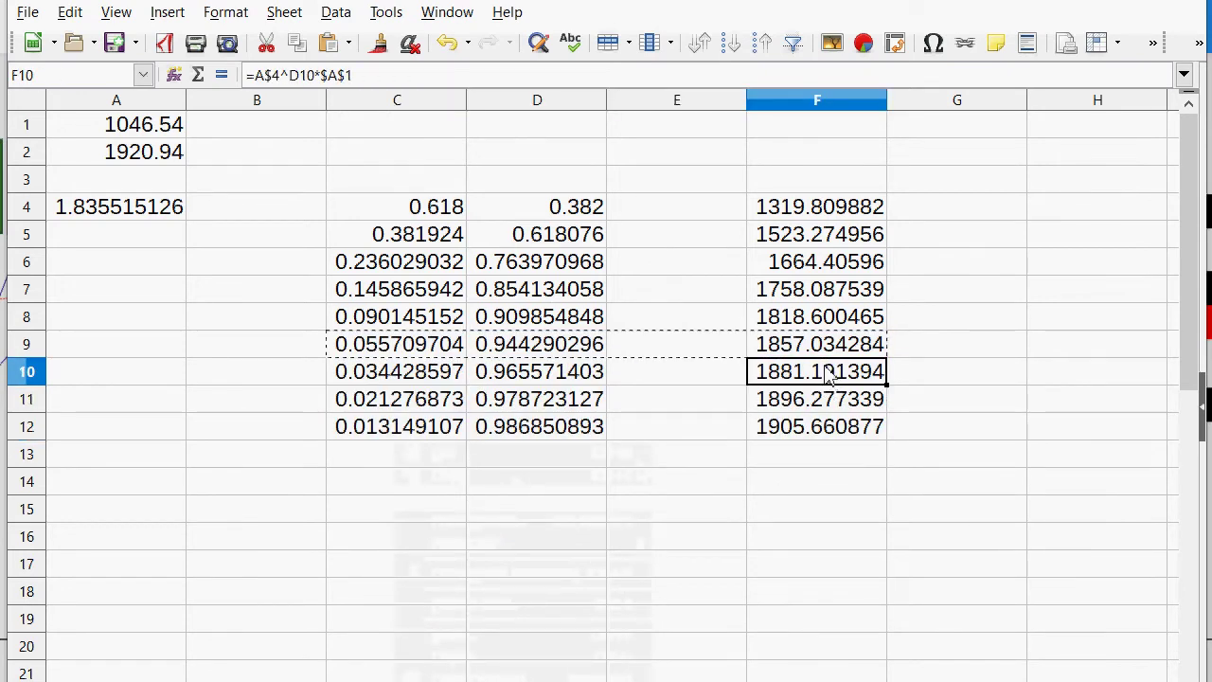
Enter the formula =F5/F4-1 in cell G5 to calculate the percentage gap between the first two levels.
click(829, 296)
key(Left)
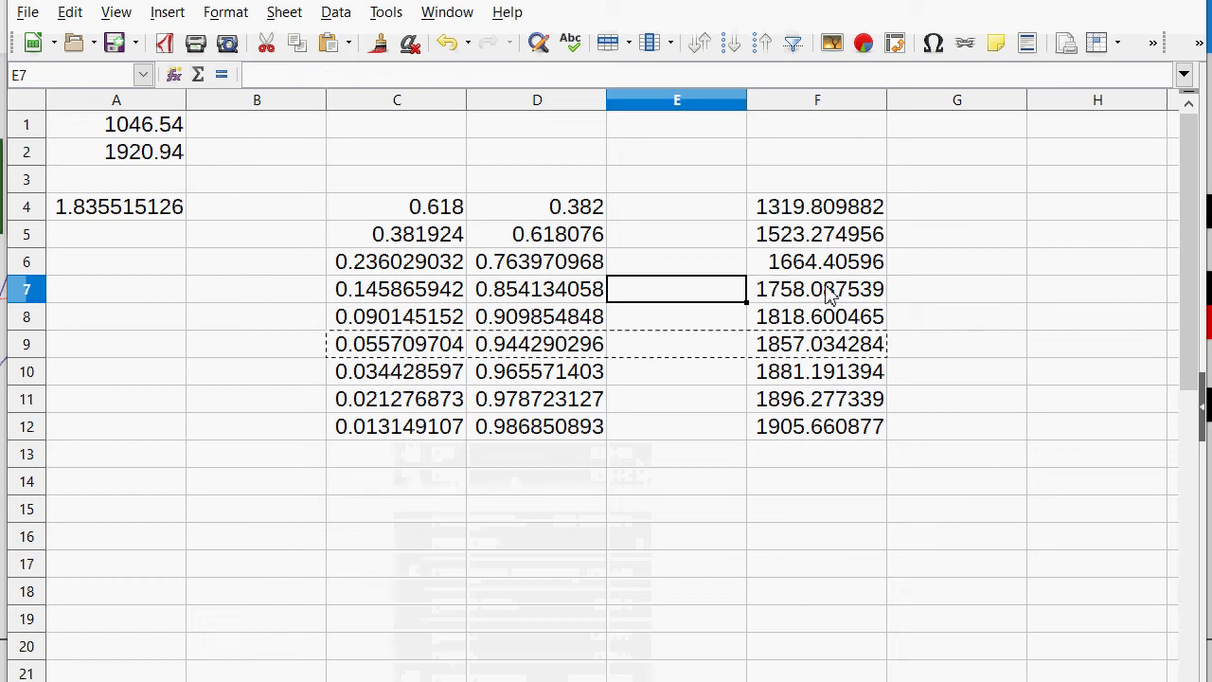
key(Up)
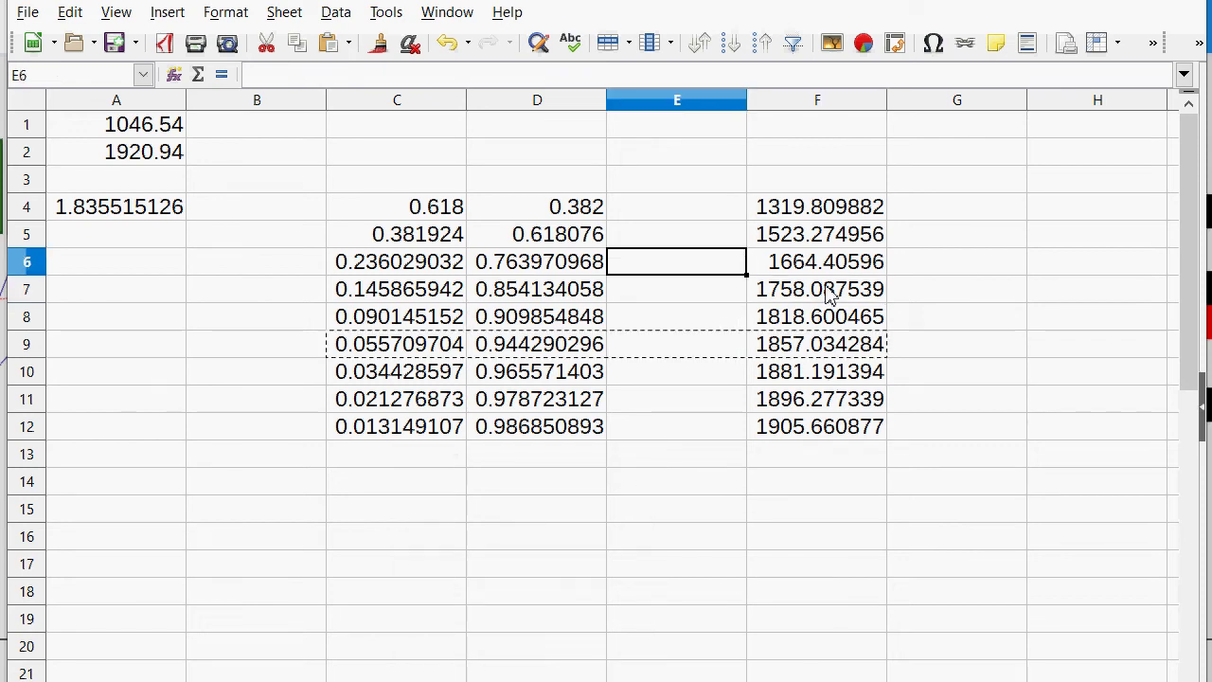
key(Right)
key(Up)
key(Right)
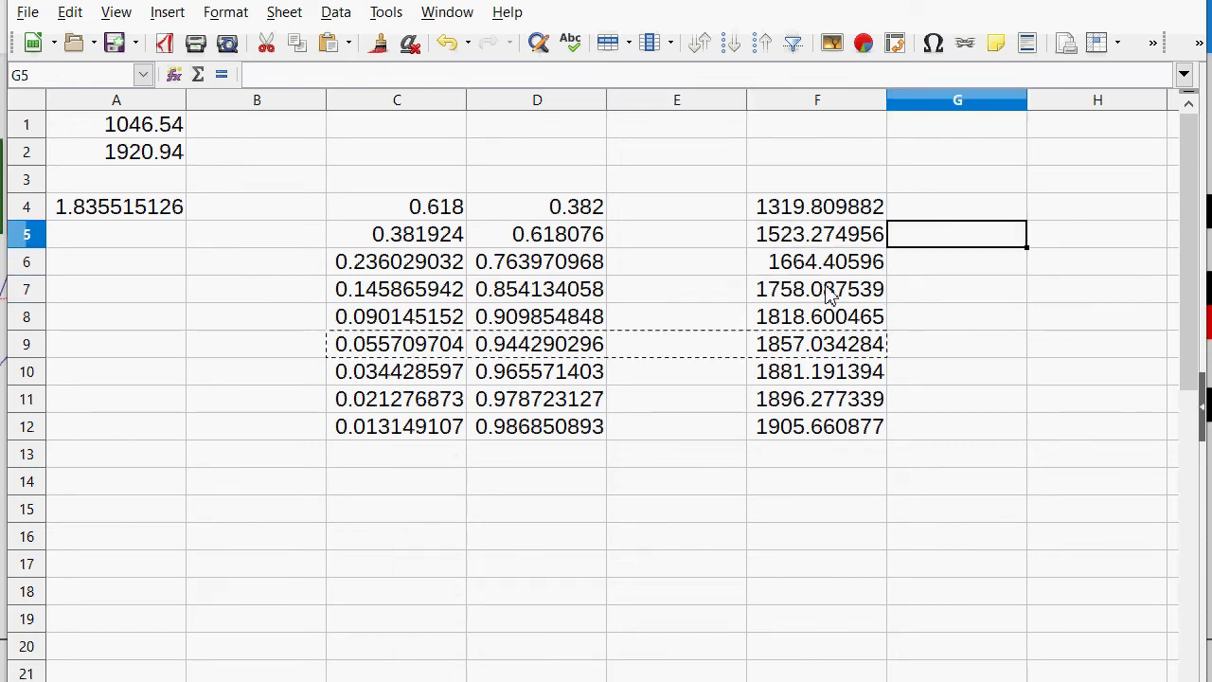
text(=)
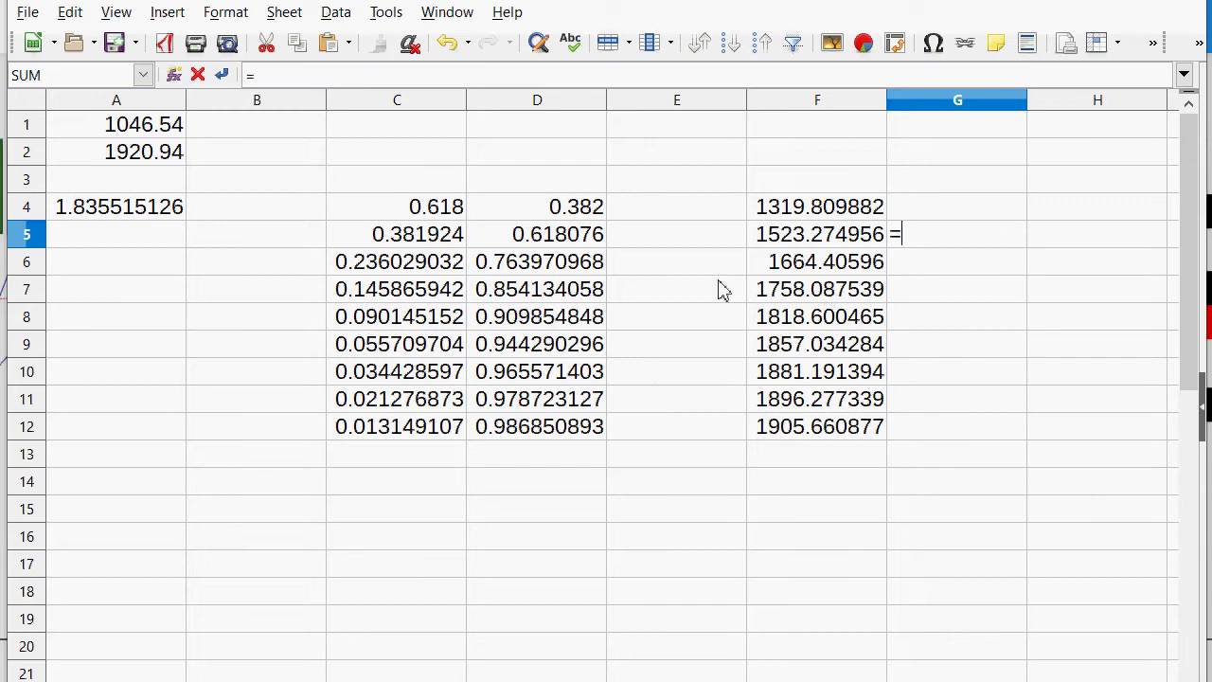
click(775, 243)
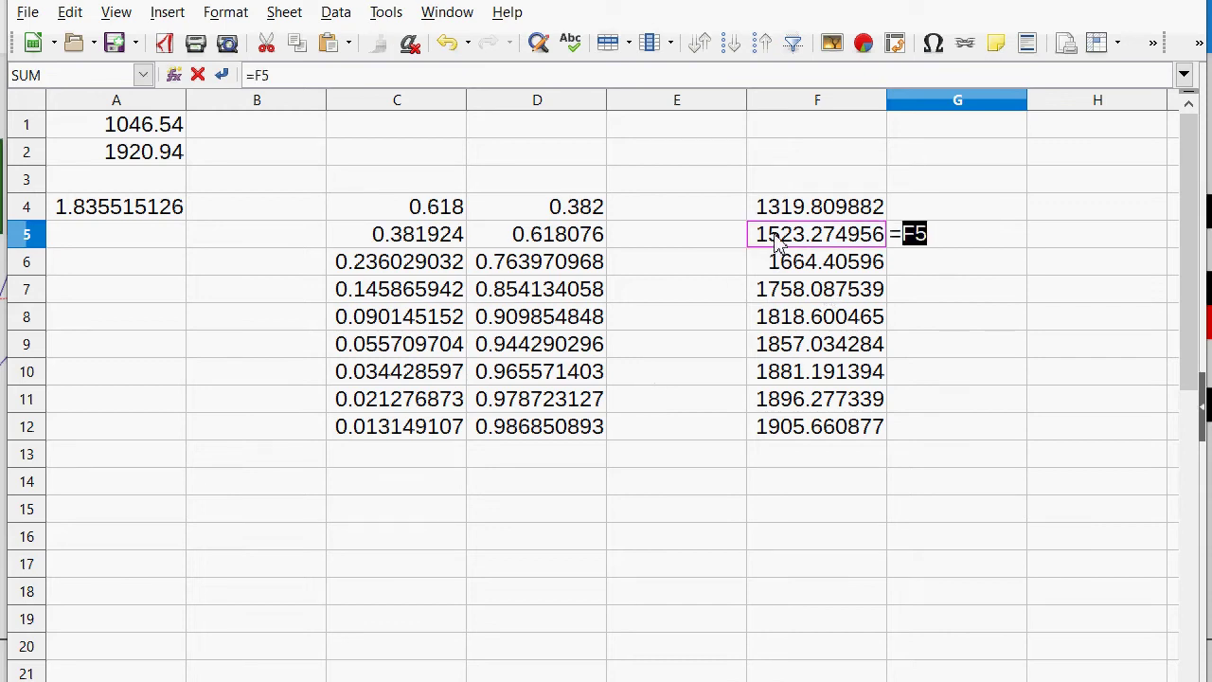
text(/)
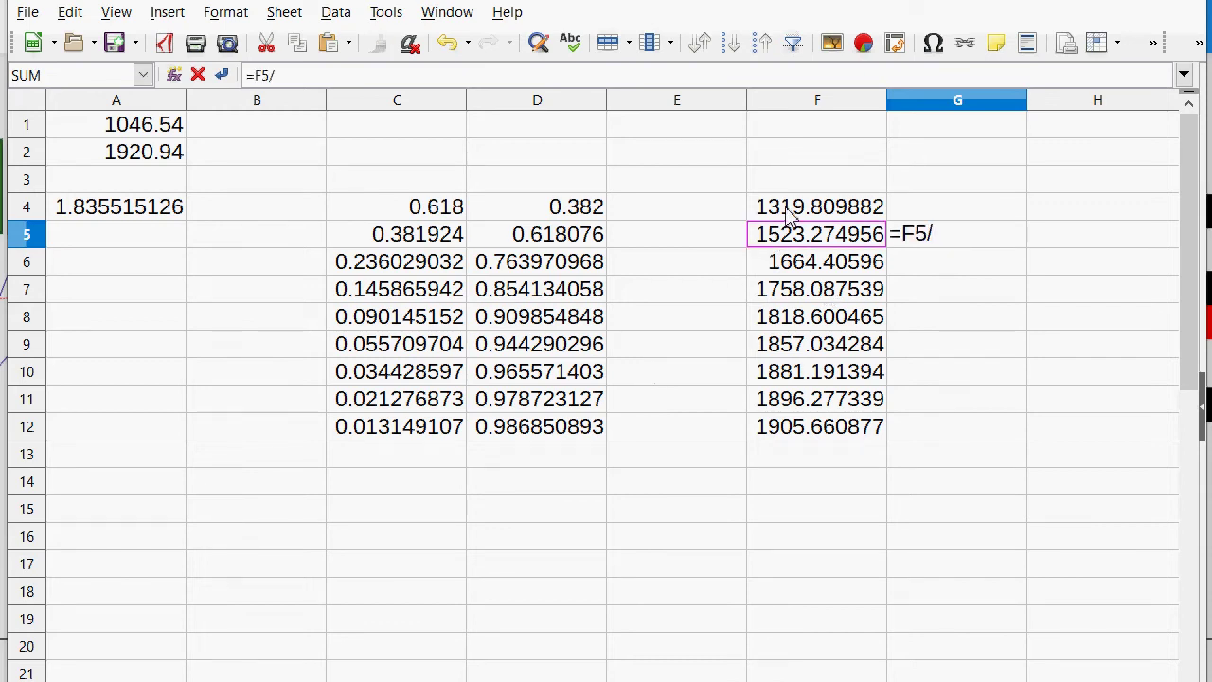
click(787, 216)
text(-1)
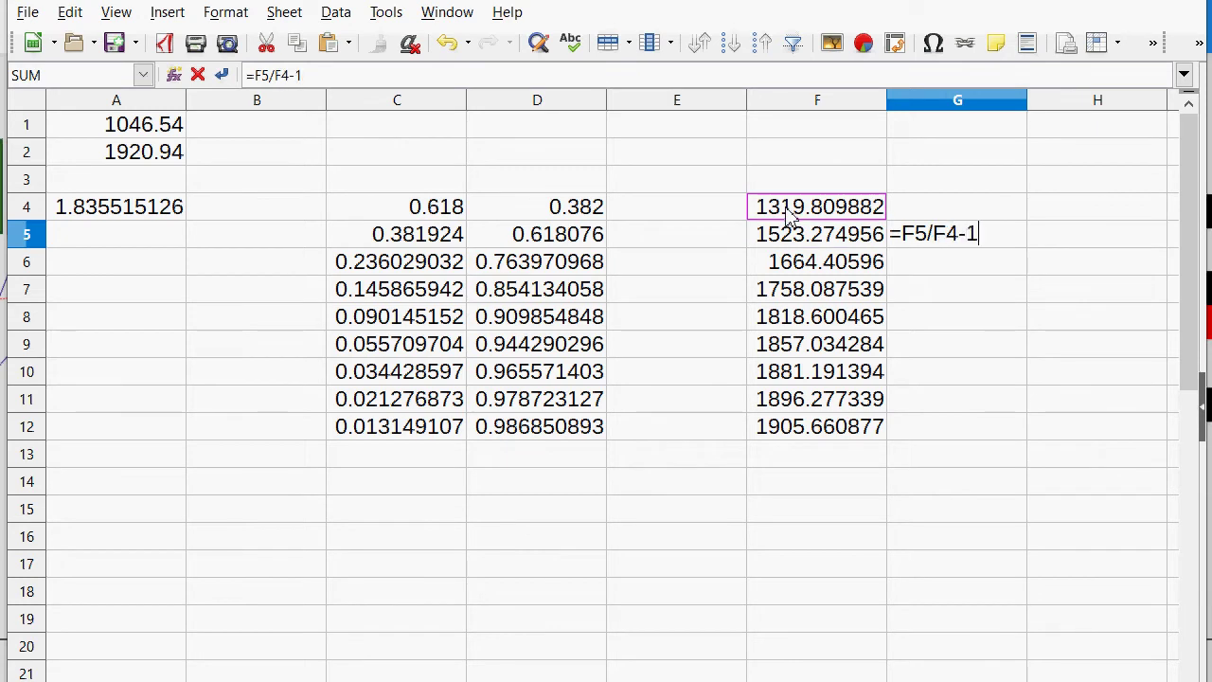
key(Return)
Format cell G5 as a percentage.
click(952, 236)
right_click(953, 235)
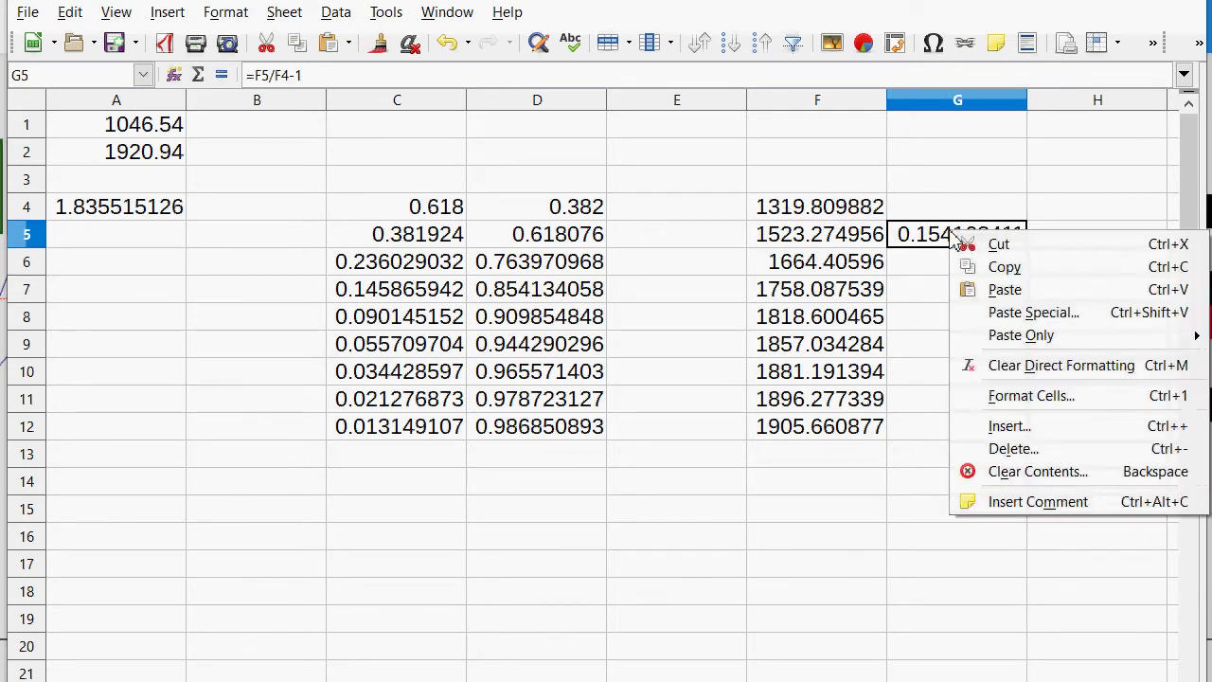
click(986, 409)
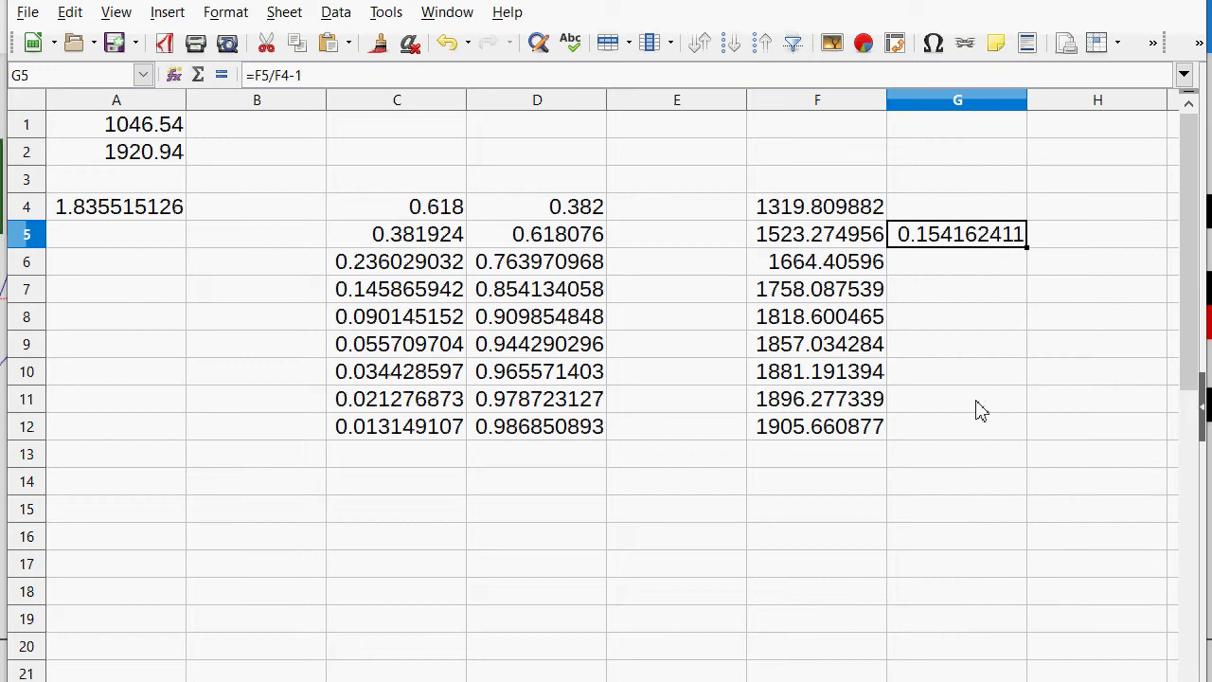
click(304, 180)
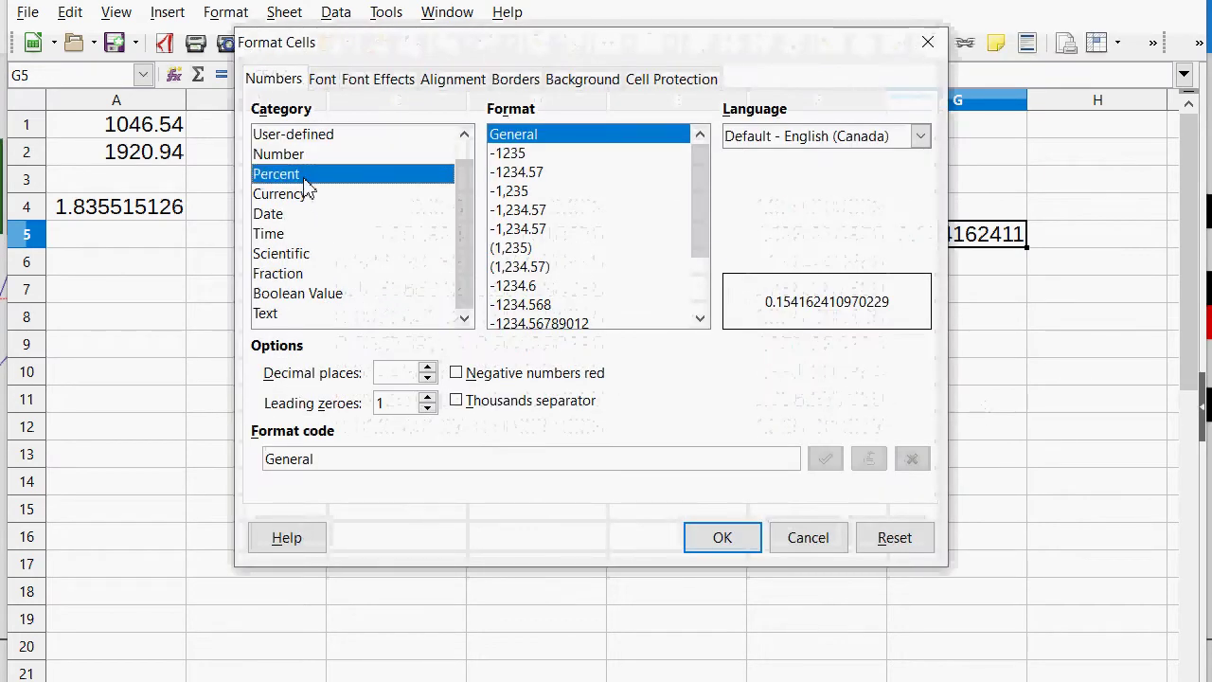
click(748, 538)
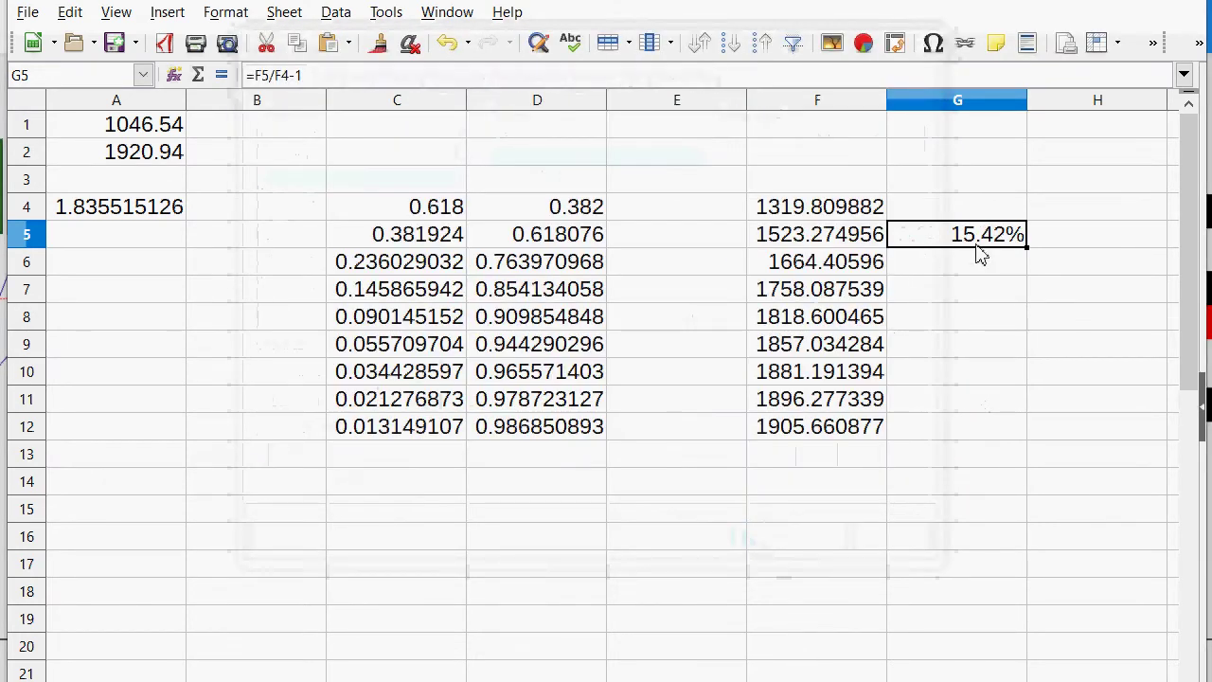
Copy the percentage formula from G5 into G6:G12.
right_click(993, 230)
click(1009, 265)
click(995, 263)
right_click(995, 262)
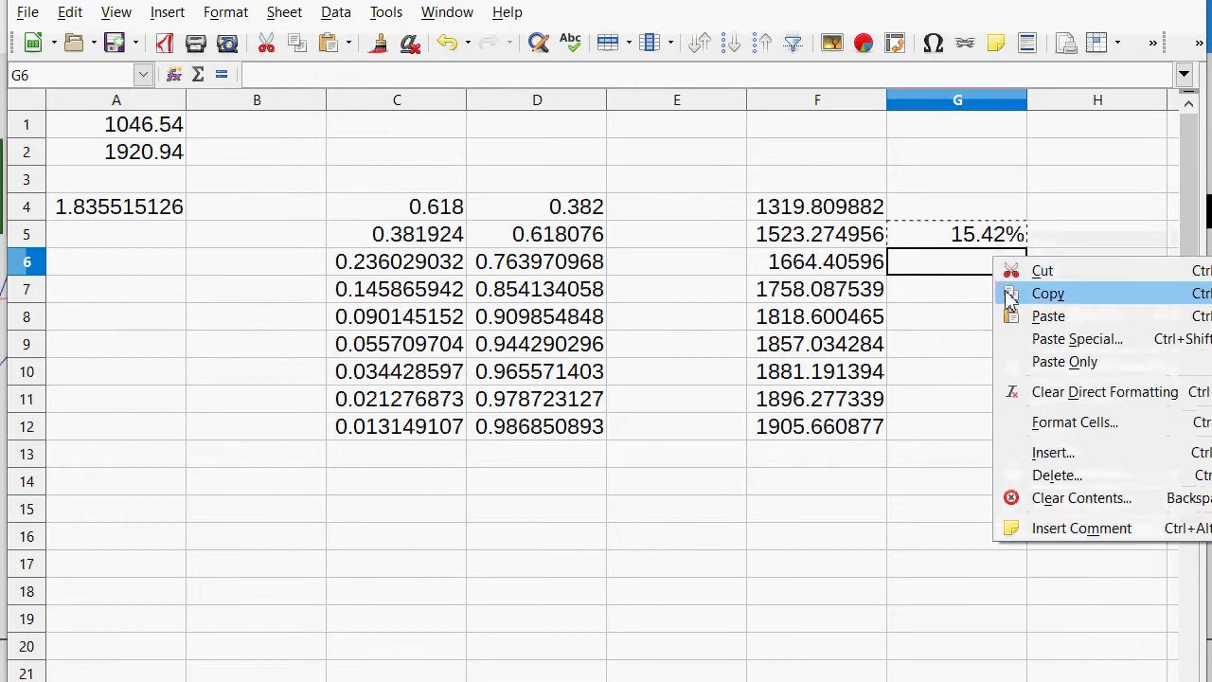
click(1011, 316)
drag(979, 299, 954, 303)
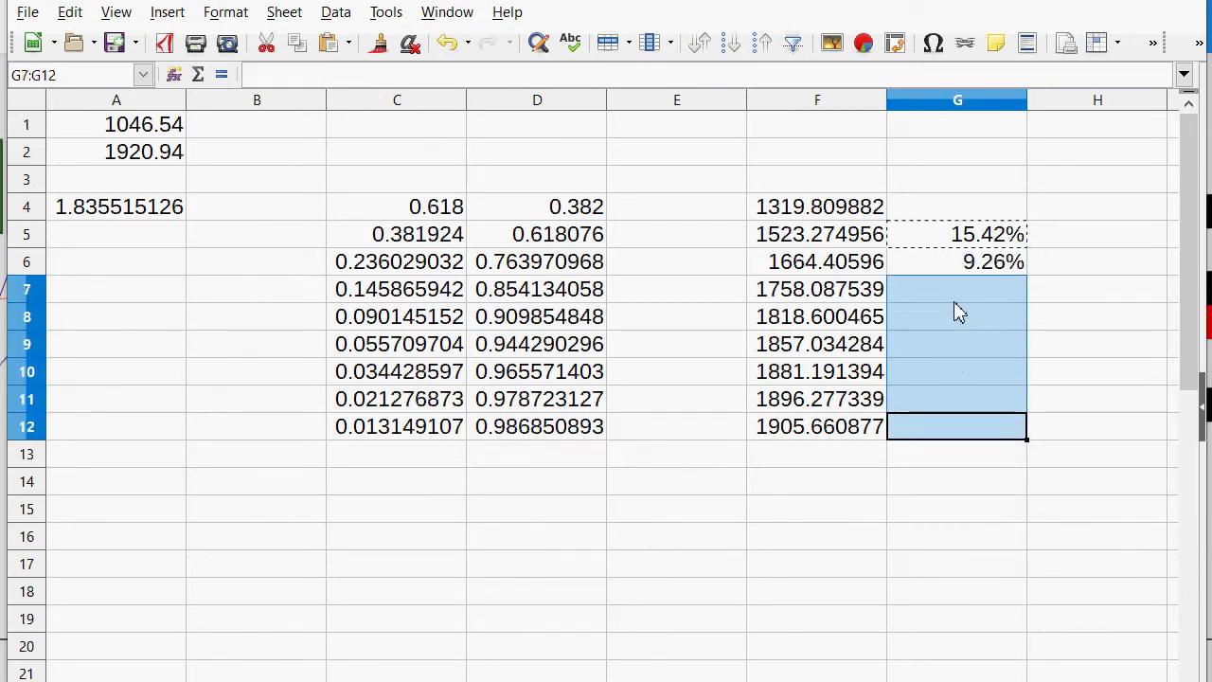
right_click(956, 311)
click(971, 350)
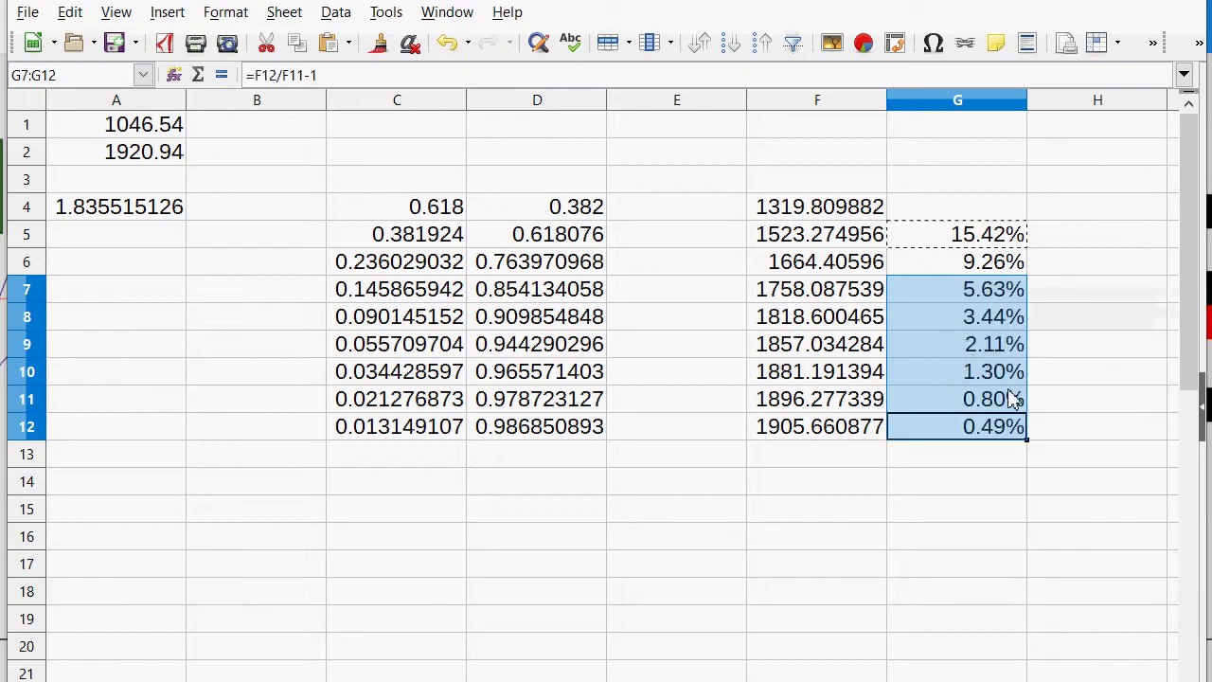
click(990, 508)
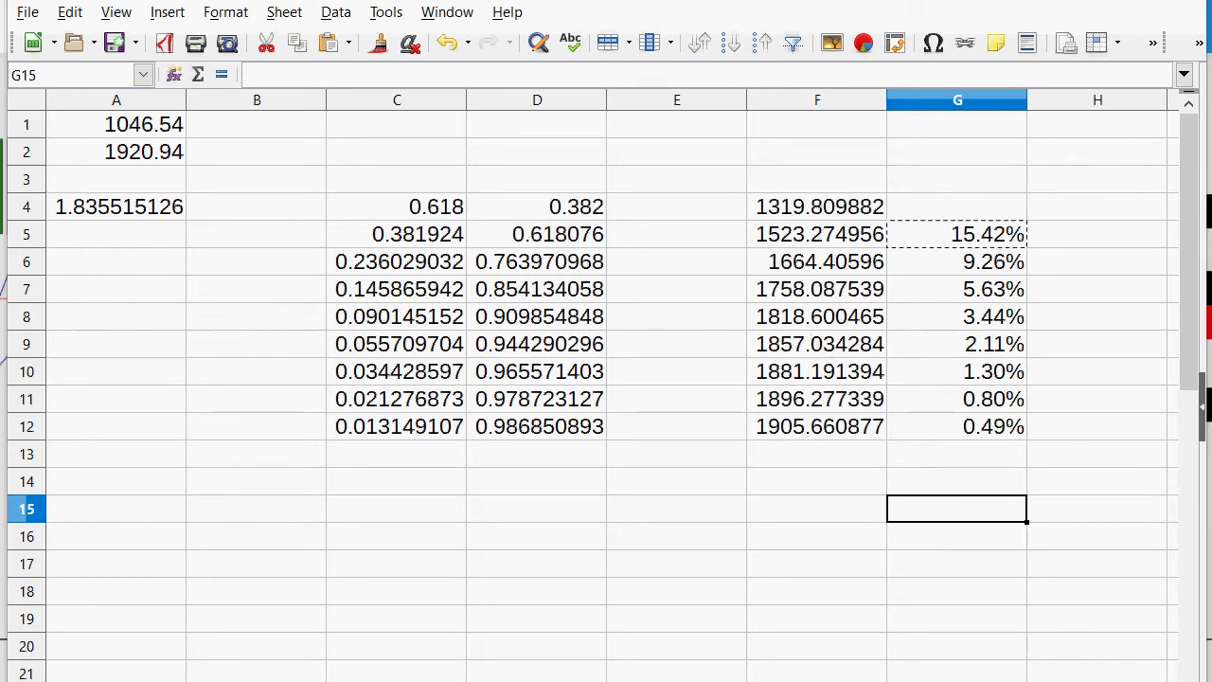
Review the levels from F6 downward and examine the full price history on the monthly gold chart for its lowest price.
click(806, 269)
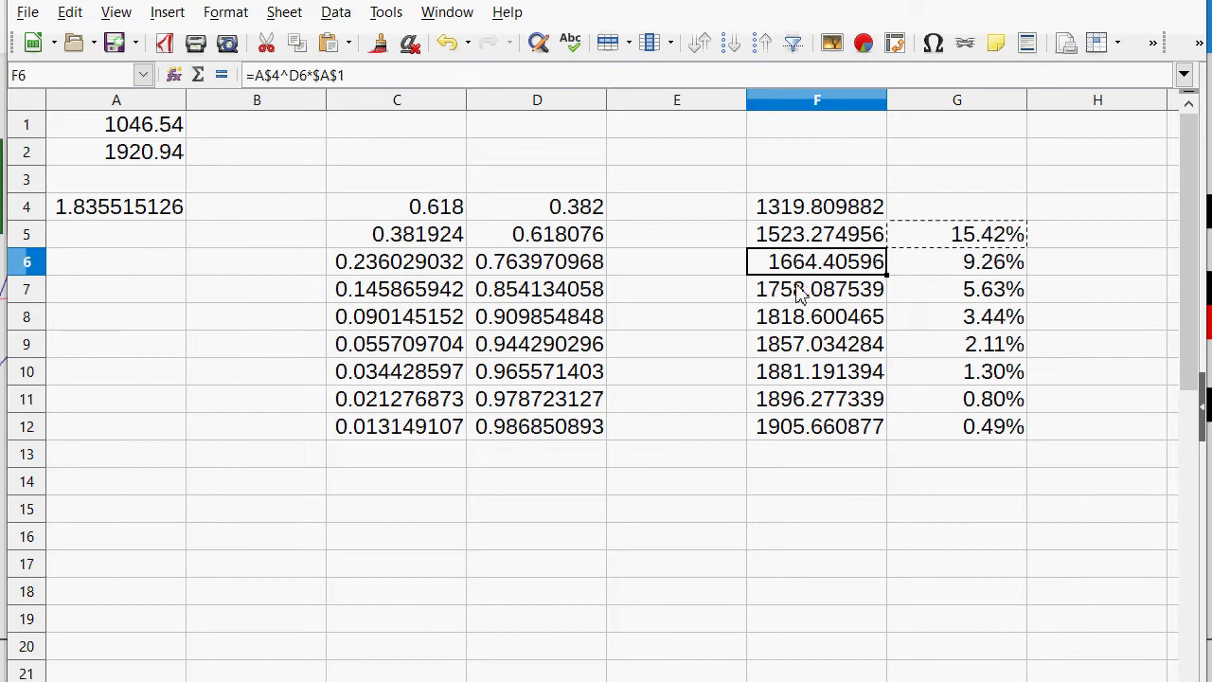
drag(800, 289, 785, 441)
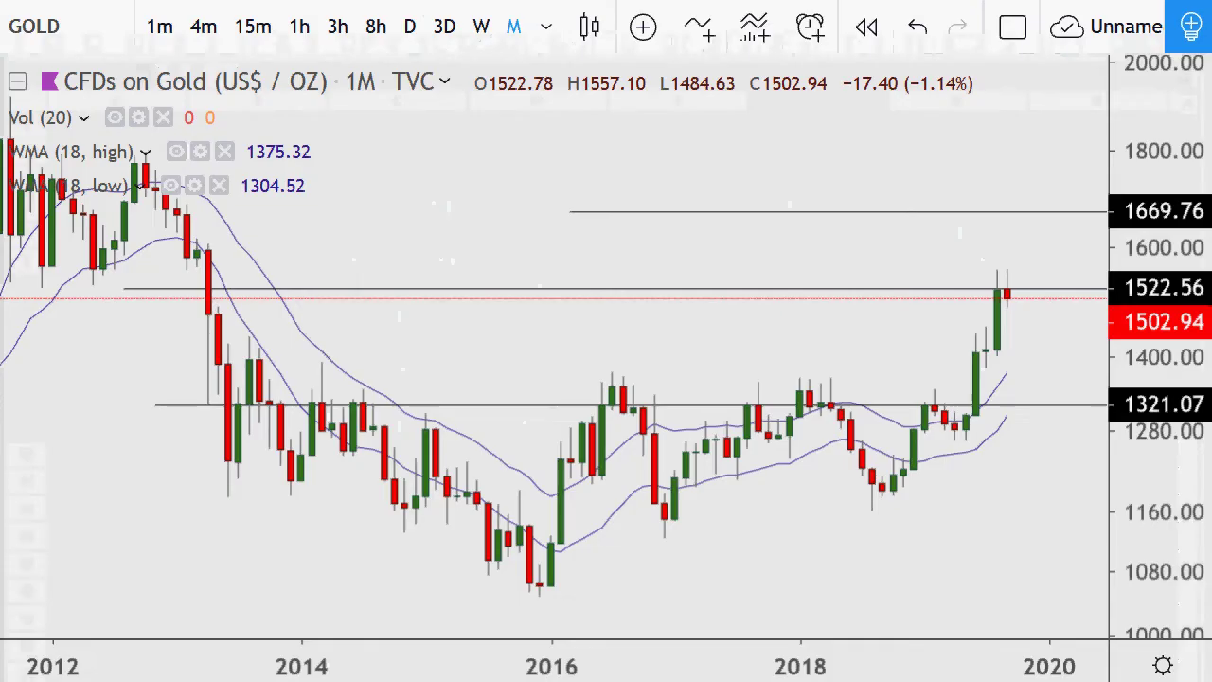
scroll(626, 272, down, 6)
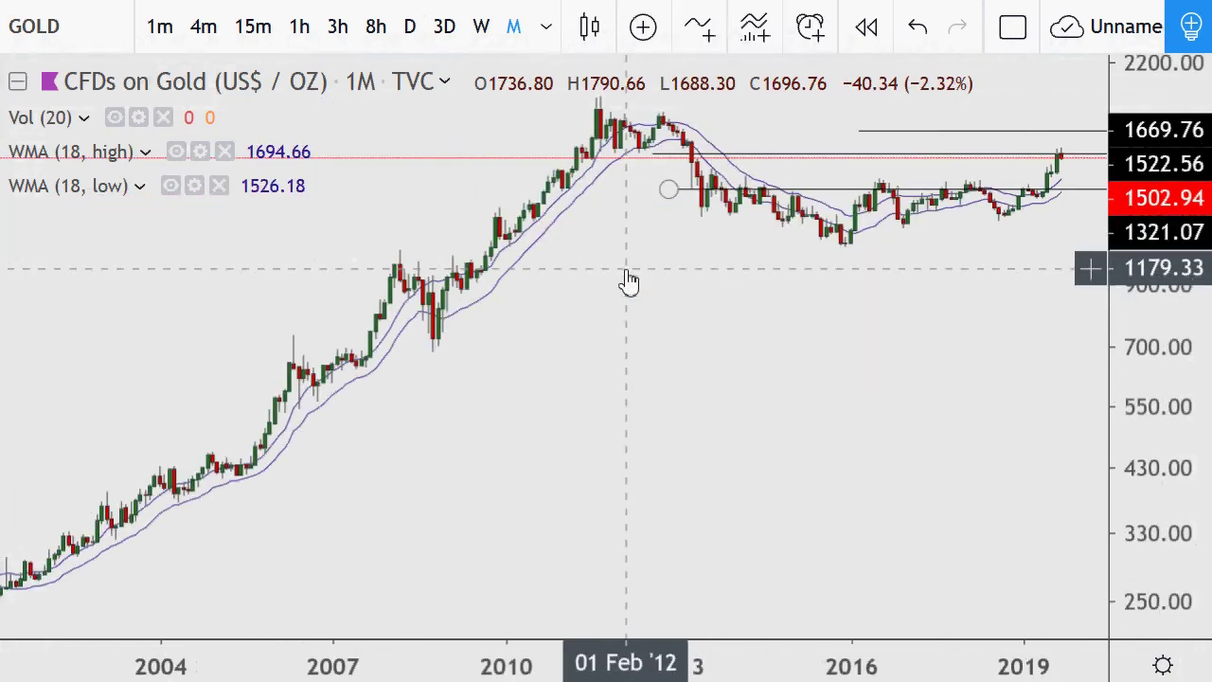
scroll(626, 271, down, 2)
mouse_move(467, 559)
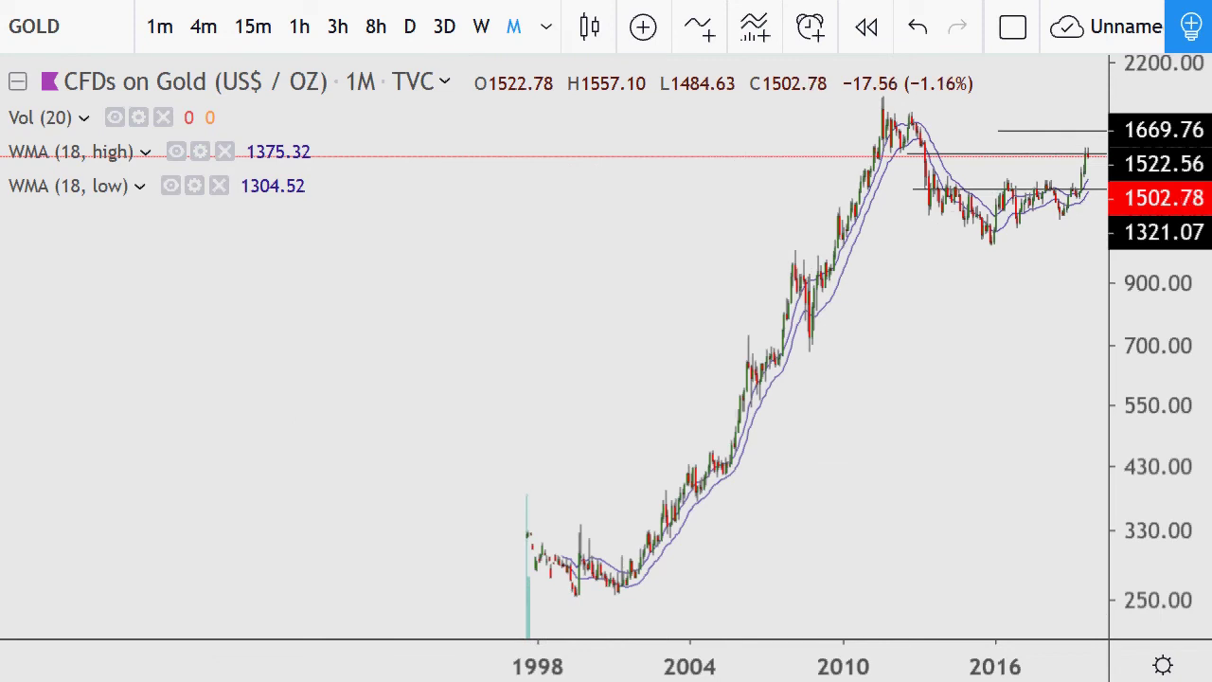
Switch back to the spreadsheet and set the low price in cell A1 to 250.
key(alt+Tab)
click(163, 125)
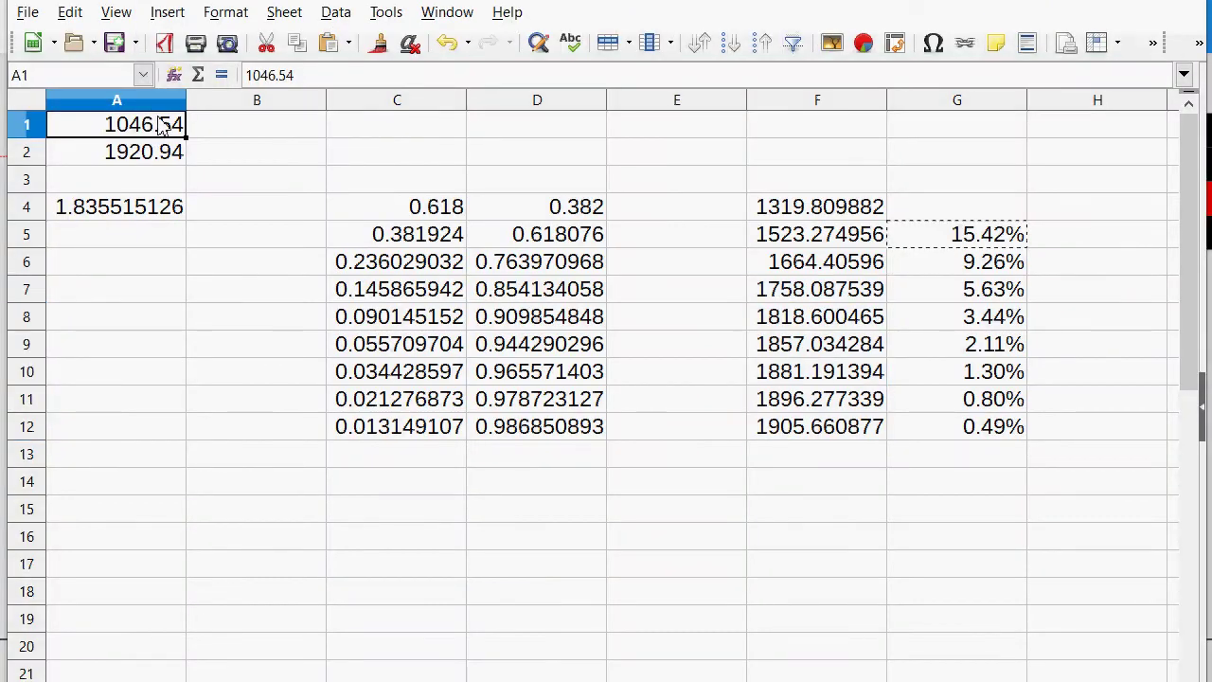
text(250)
key(Return)
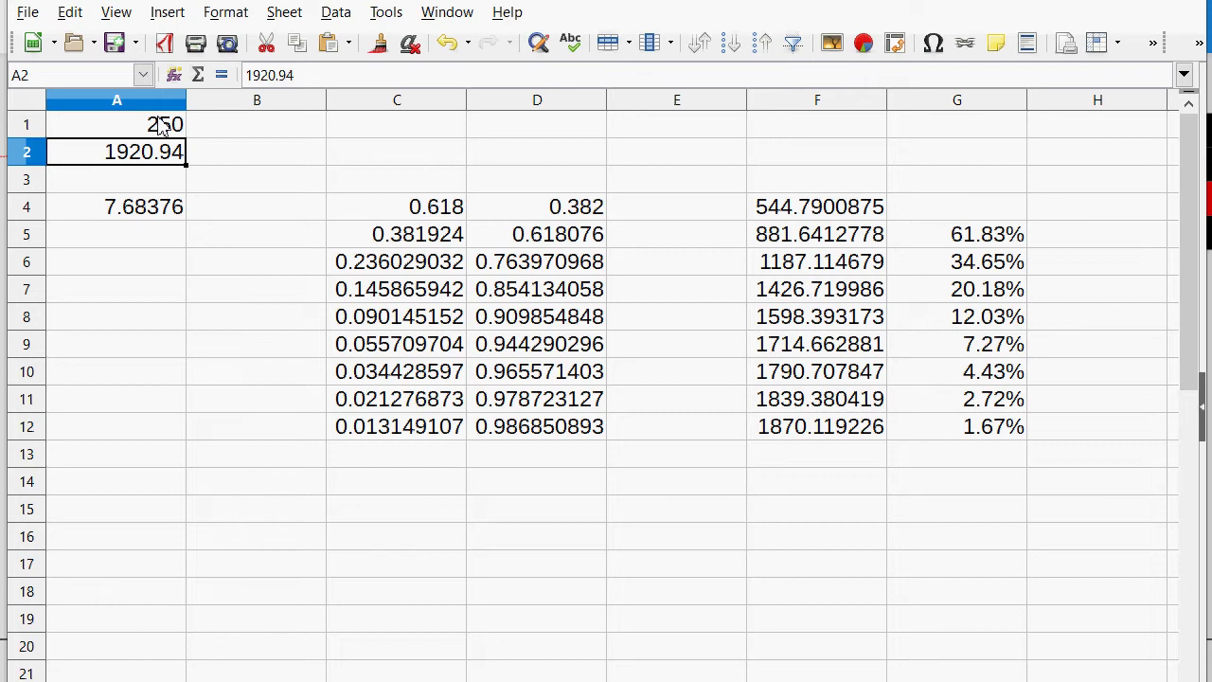
Review the recalculated retracement levels in F4 to F7, returning to F6.
click(813, 216)
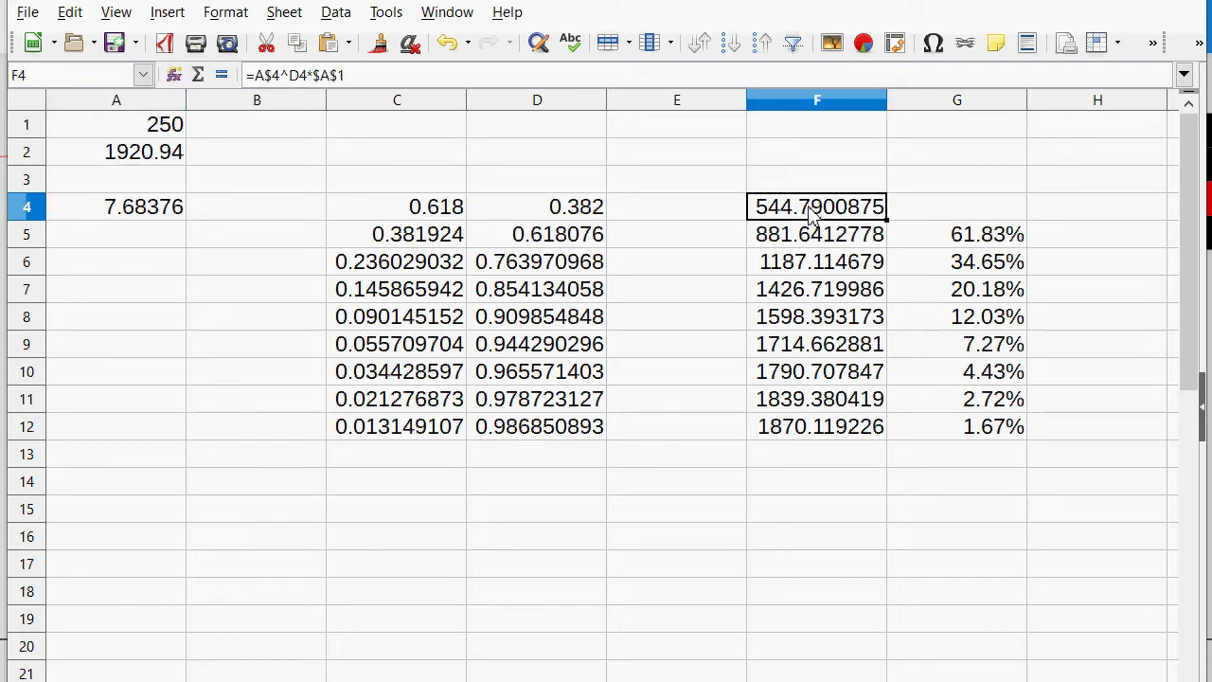
key(Down)
key(Down)
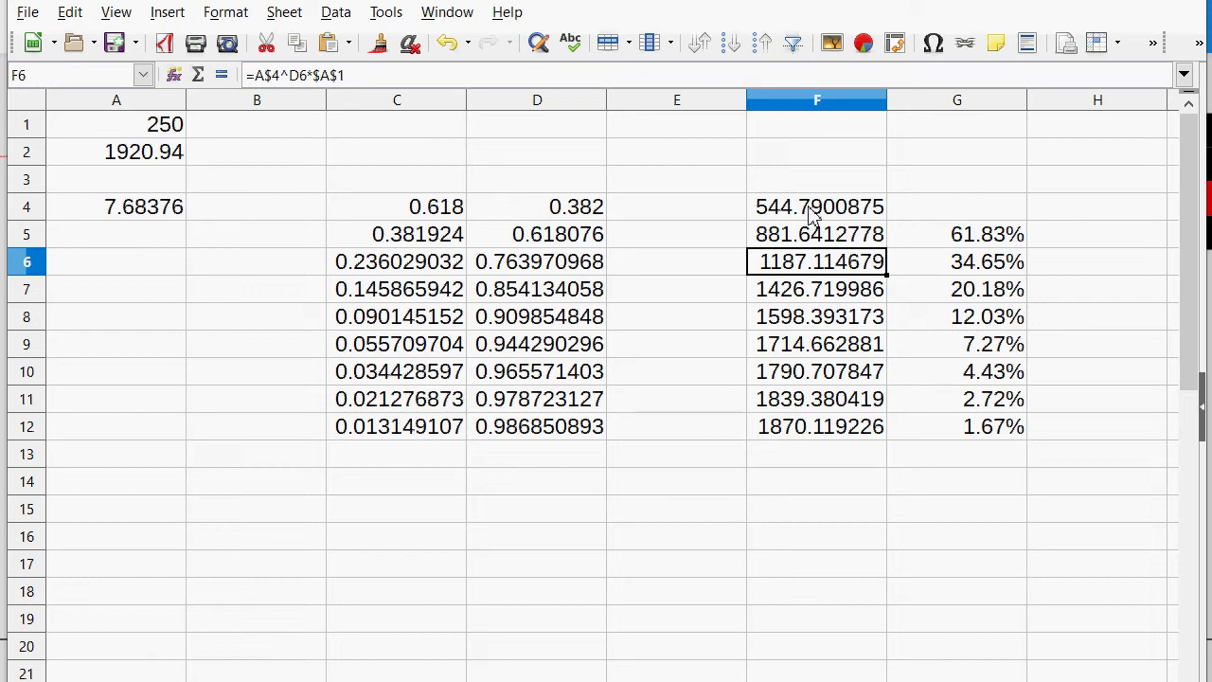
key(Up)
key(Down)
key(Down)
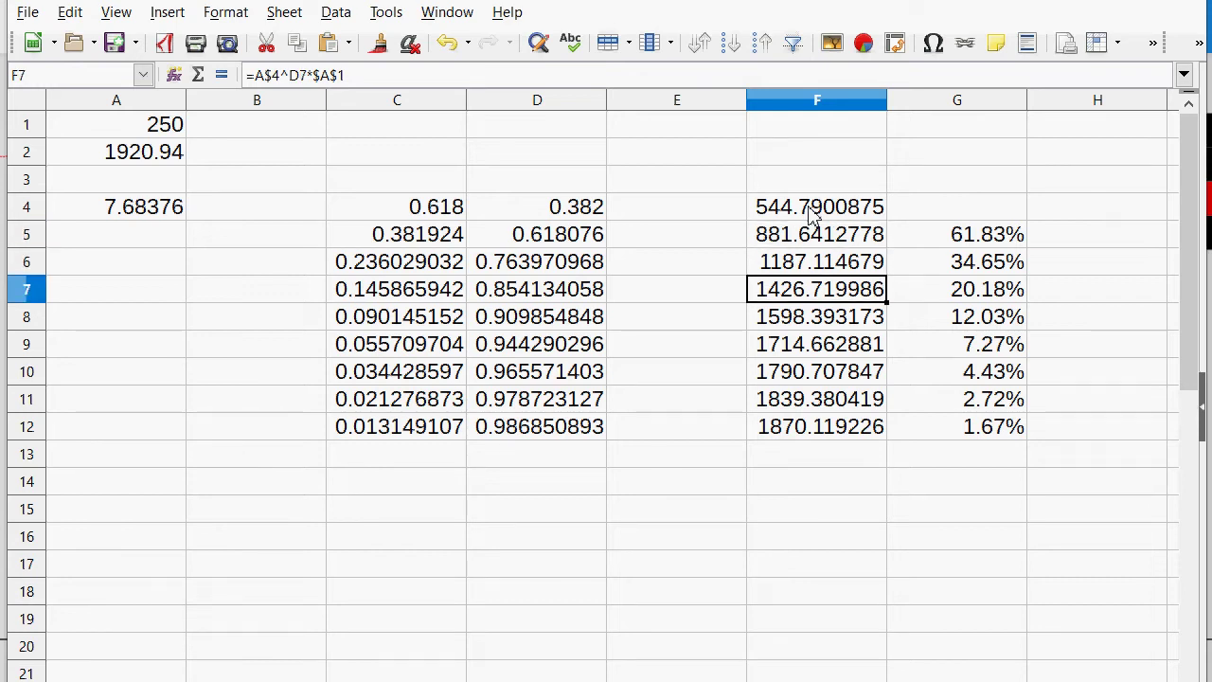
key(Up)
key(Up)
key(Left)
key(Down)
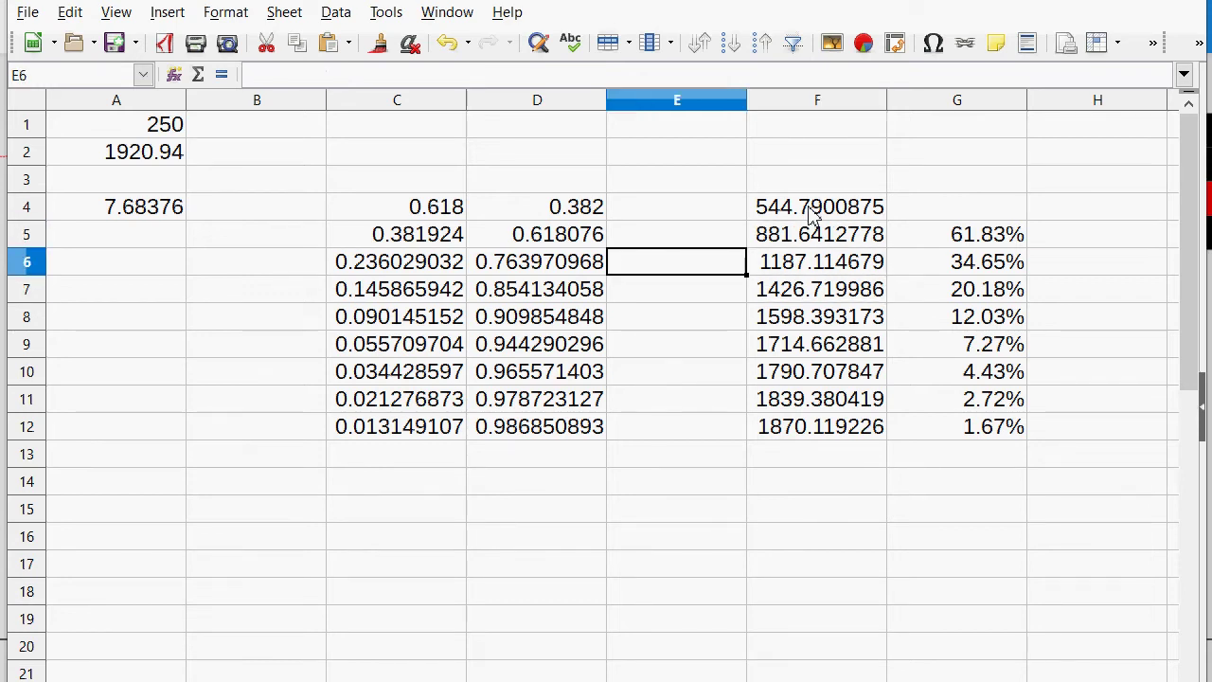
key(Right)
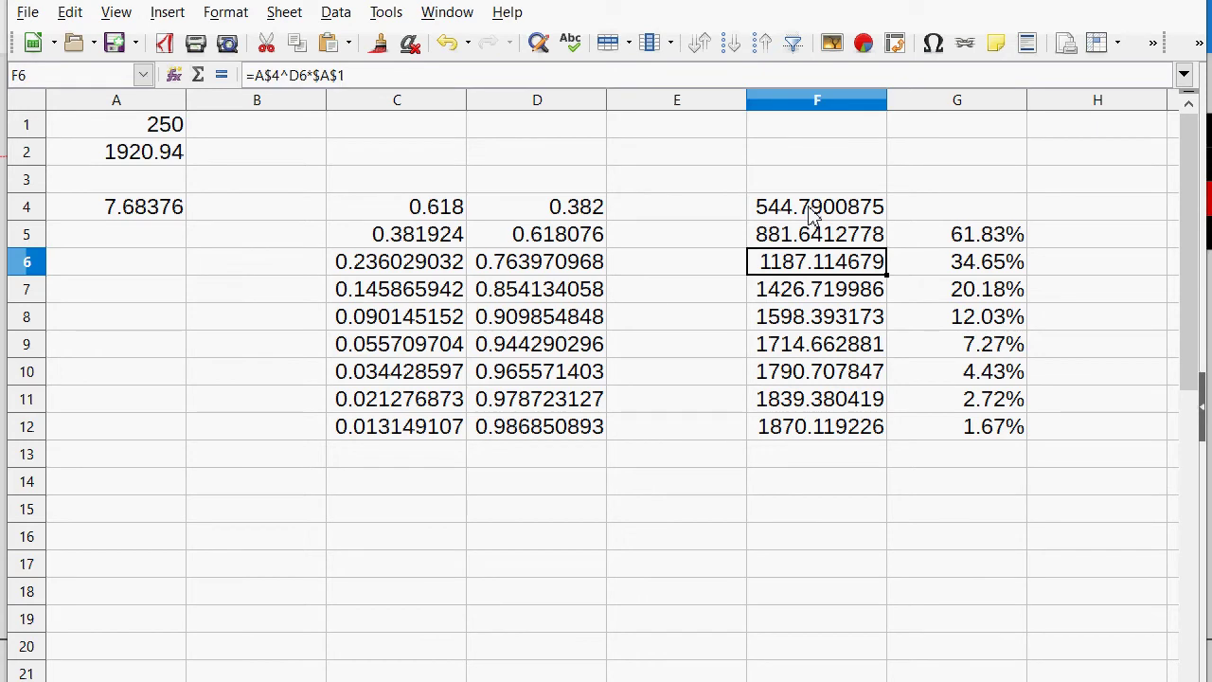
Check the level in F7 and compare it with the mid-2019 candles on the monthly gold chart.
key(Down)
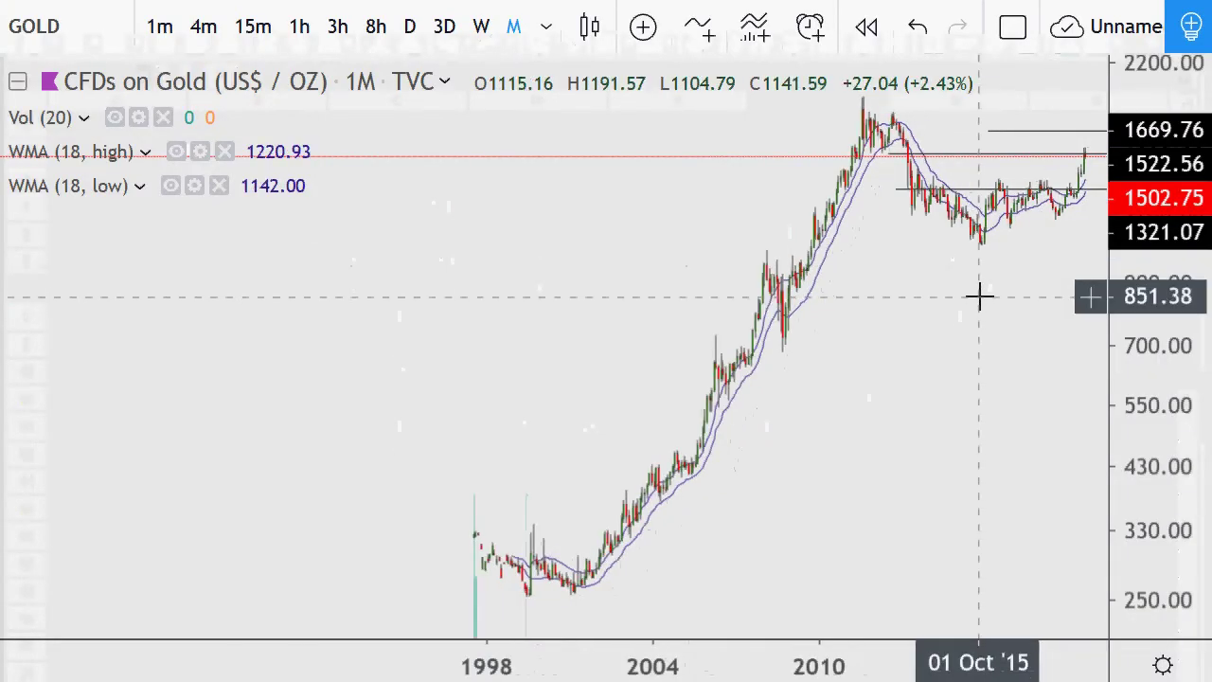
scroll(979, 290, up, 5)
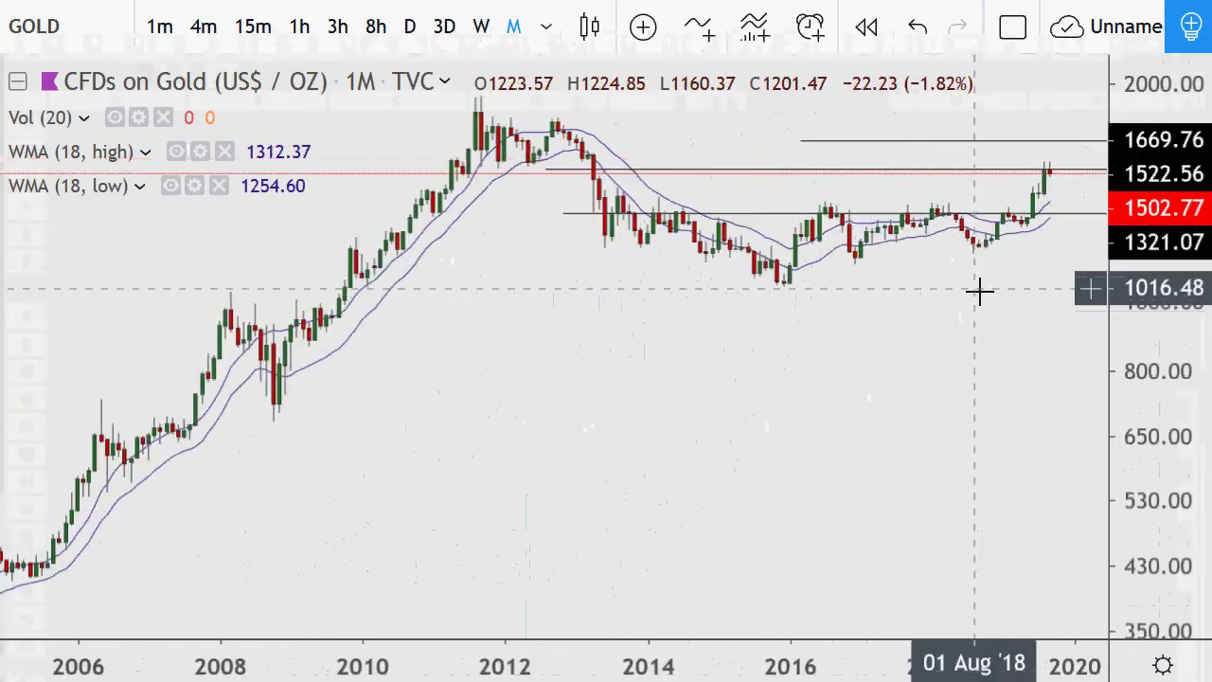
scroll(979, 291, up, 4)
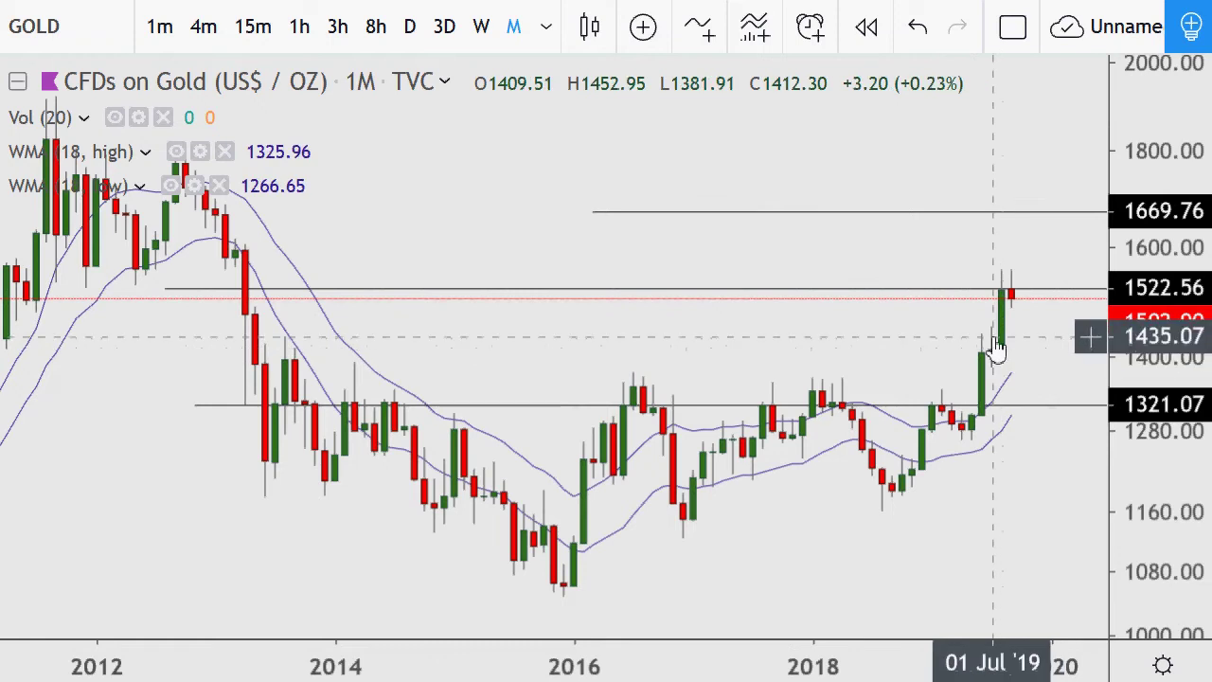
Check the daily gold chart, return to the monthly interval and examine price against the horizontal levels from 2006 to 2019.
click(409, 27)
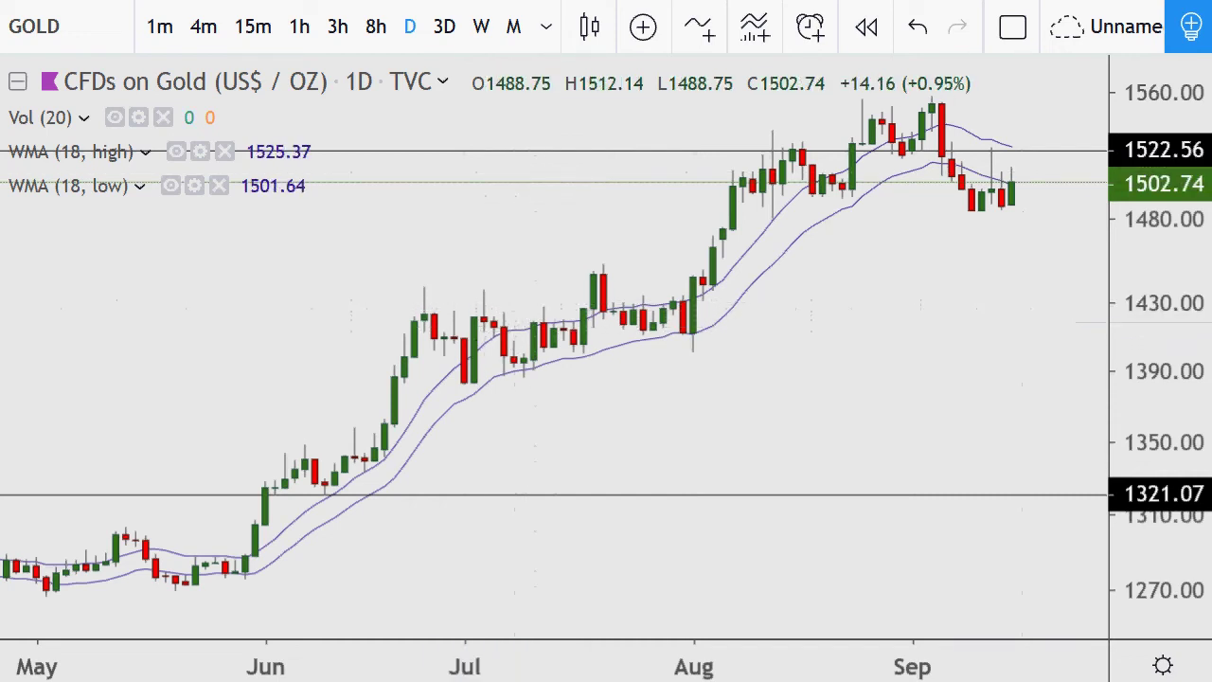
text(1M)
key(Return)
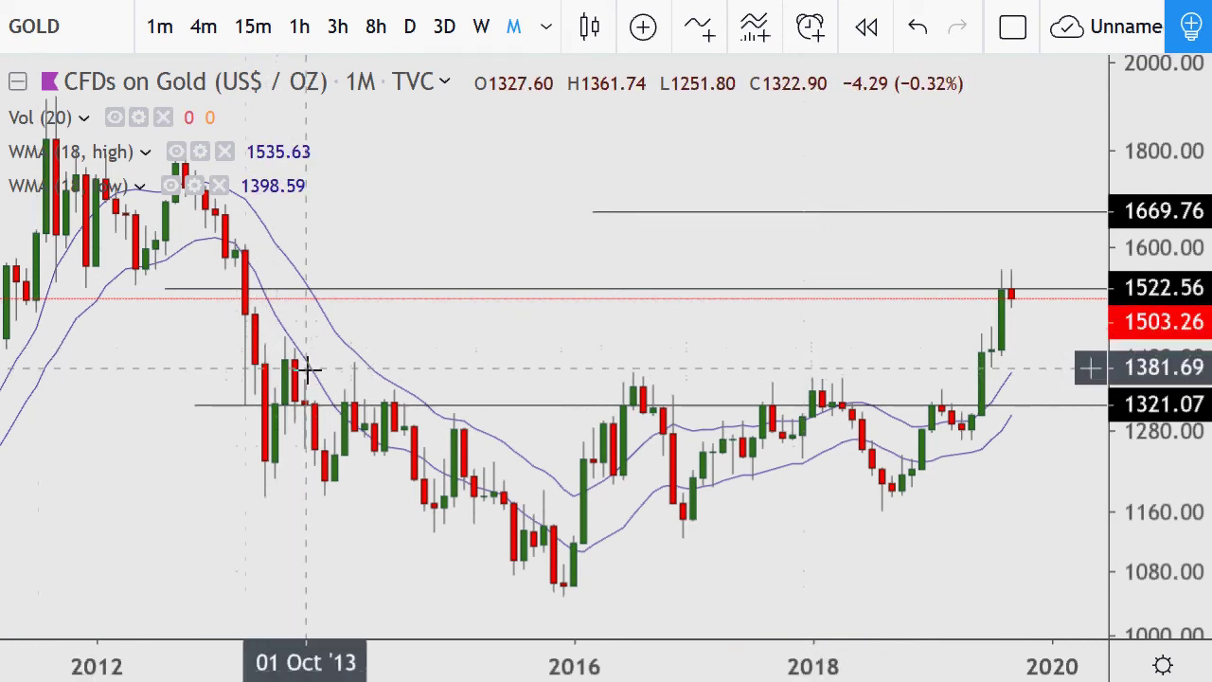
scroll(308, 369, down, 3)
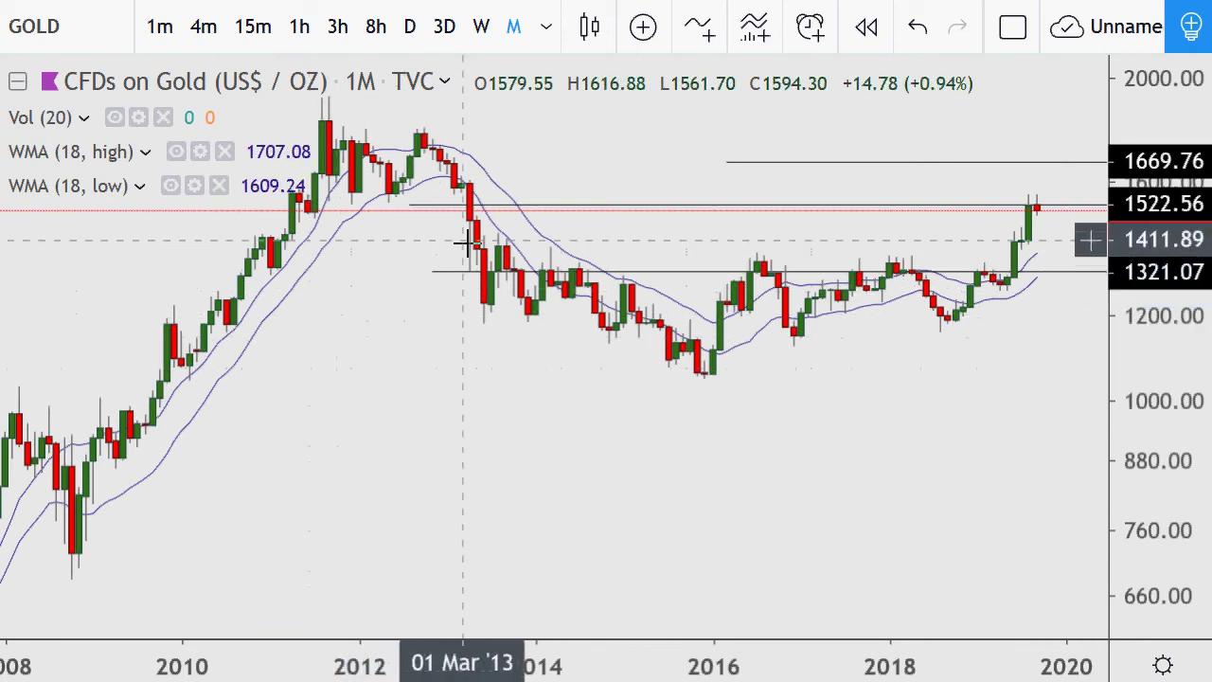
scroll(852, 241, up, 3)
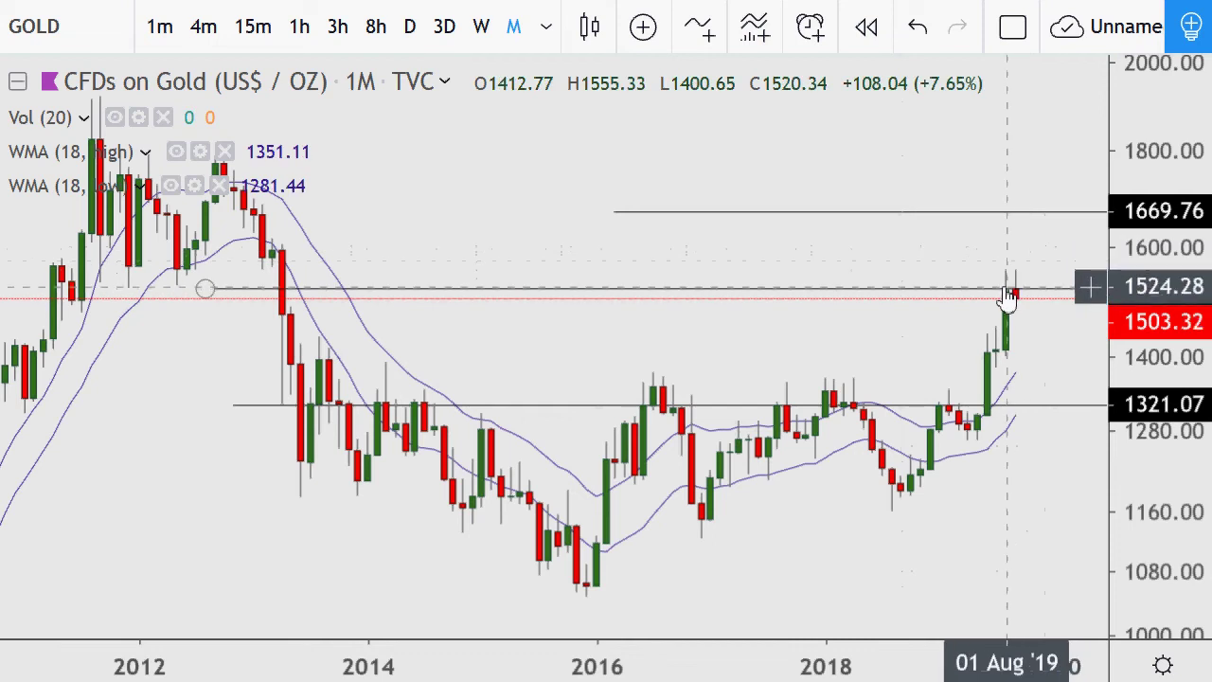
scroll(1006, 296, down, 4)
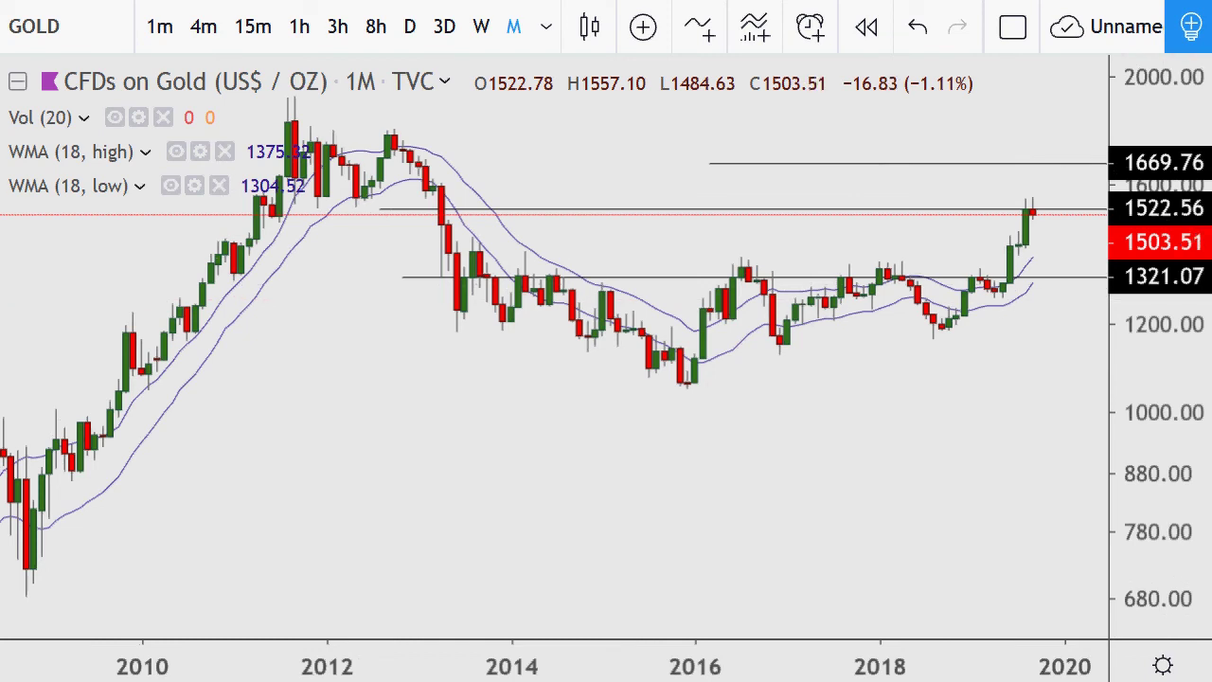
scroll(839, 171, down, 3)
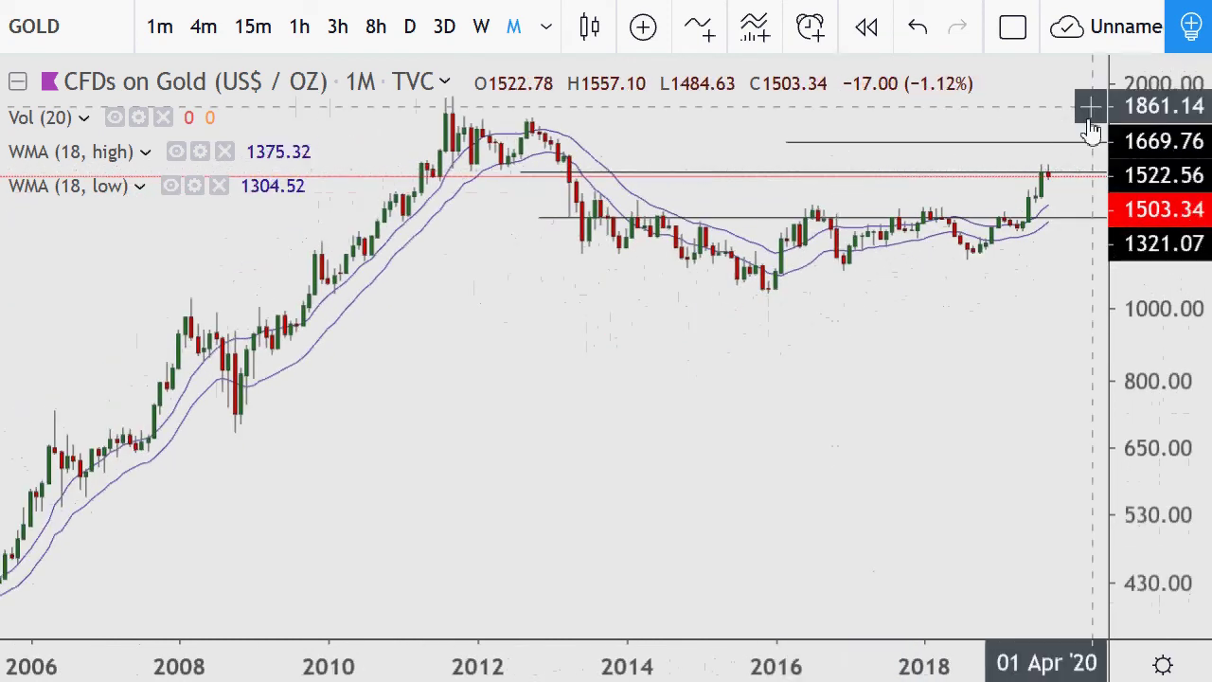
scroll(829, 243, up, 1)
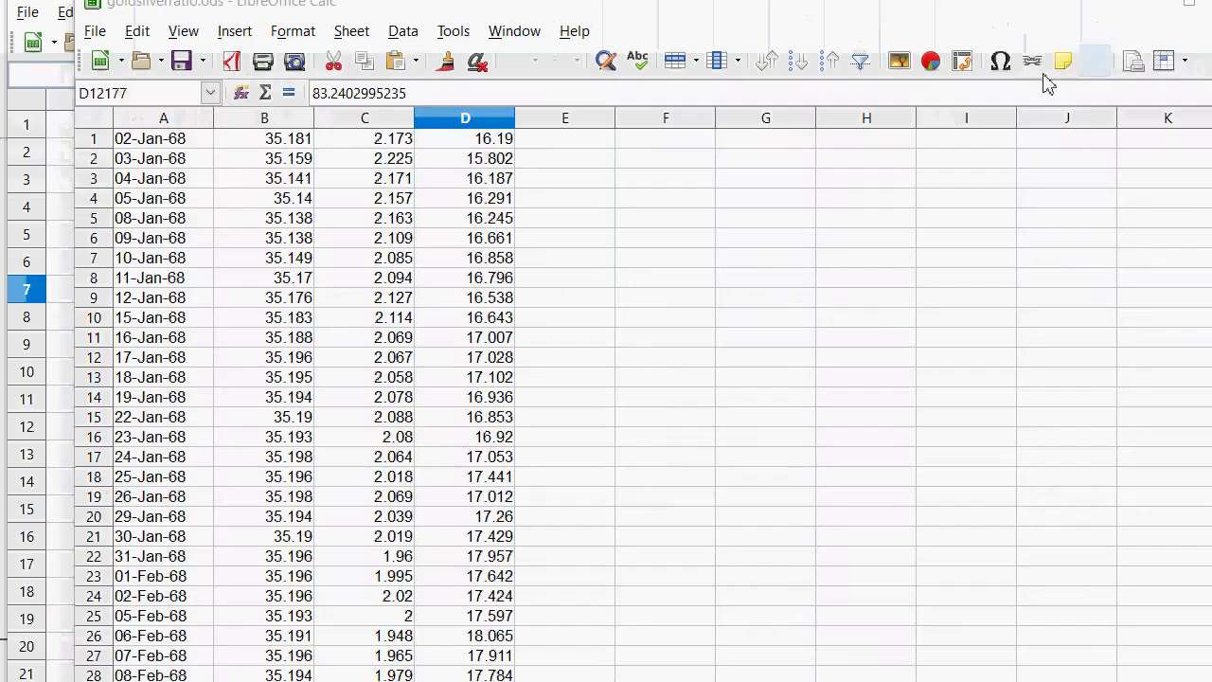
Switch to goldsilverratio.ods and look over the date, gold, silver and ratio values in row 1.
drag(144, 144, 146, 154)
click(147, 153)
click(147, 147)
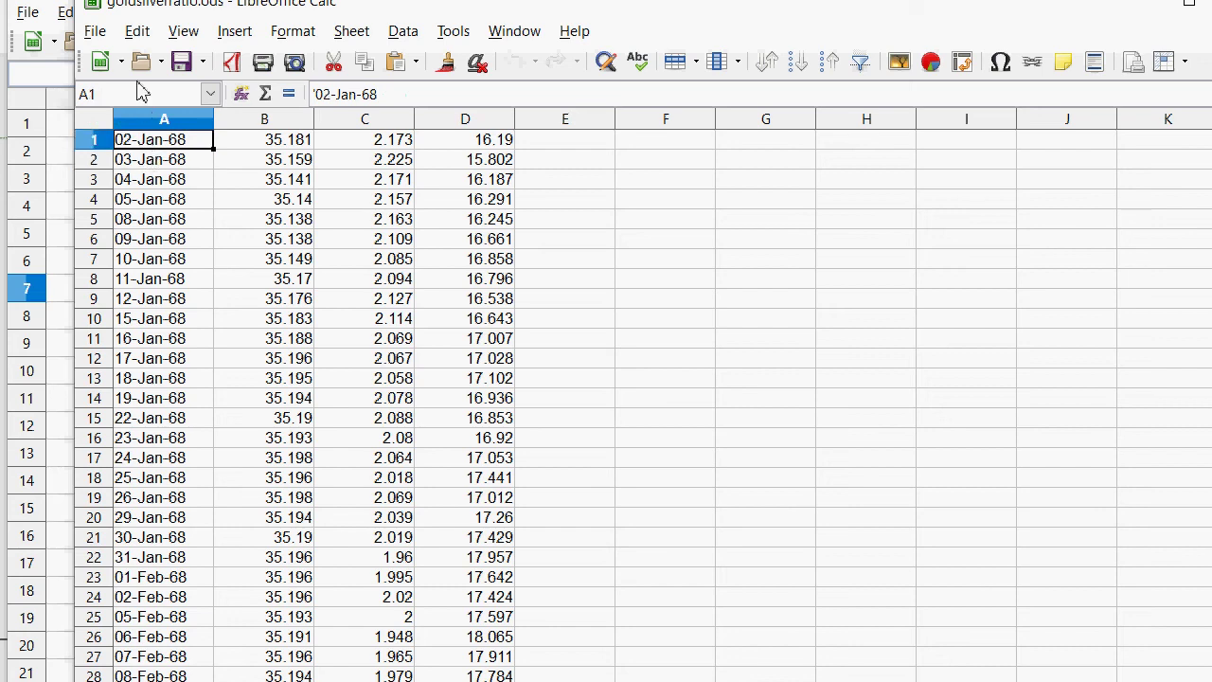
click(289, 139)
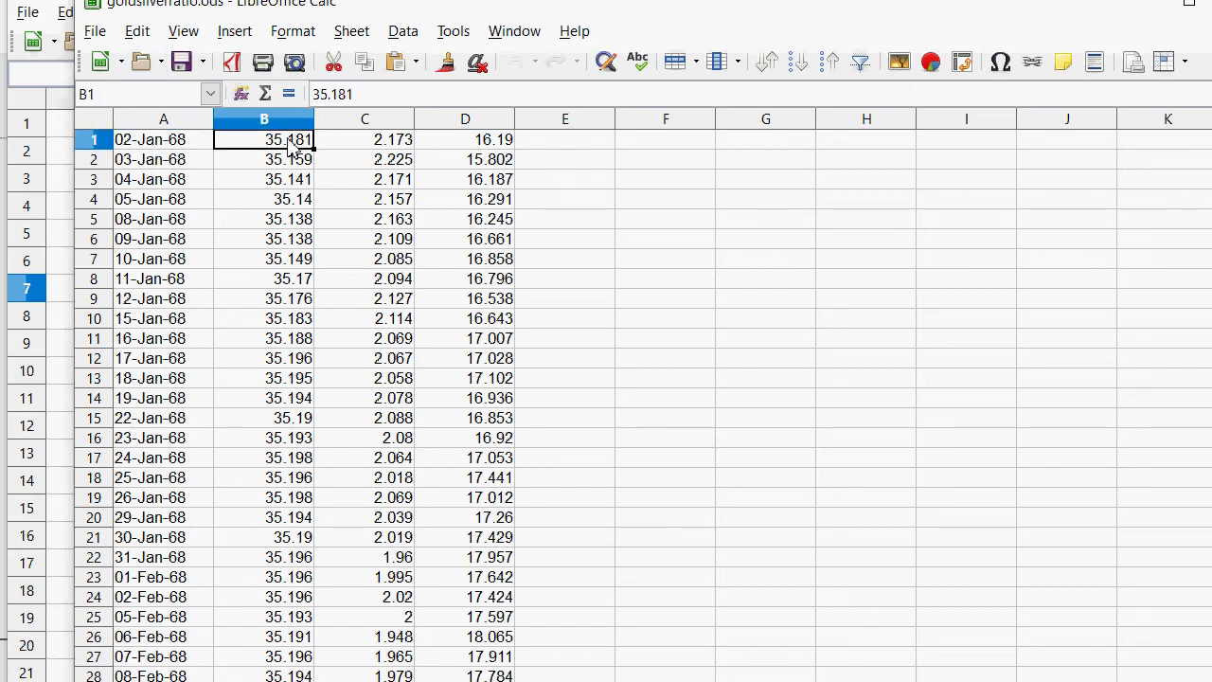
click(391, 137)
click(524, 147)
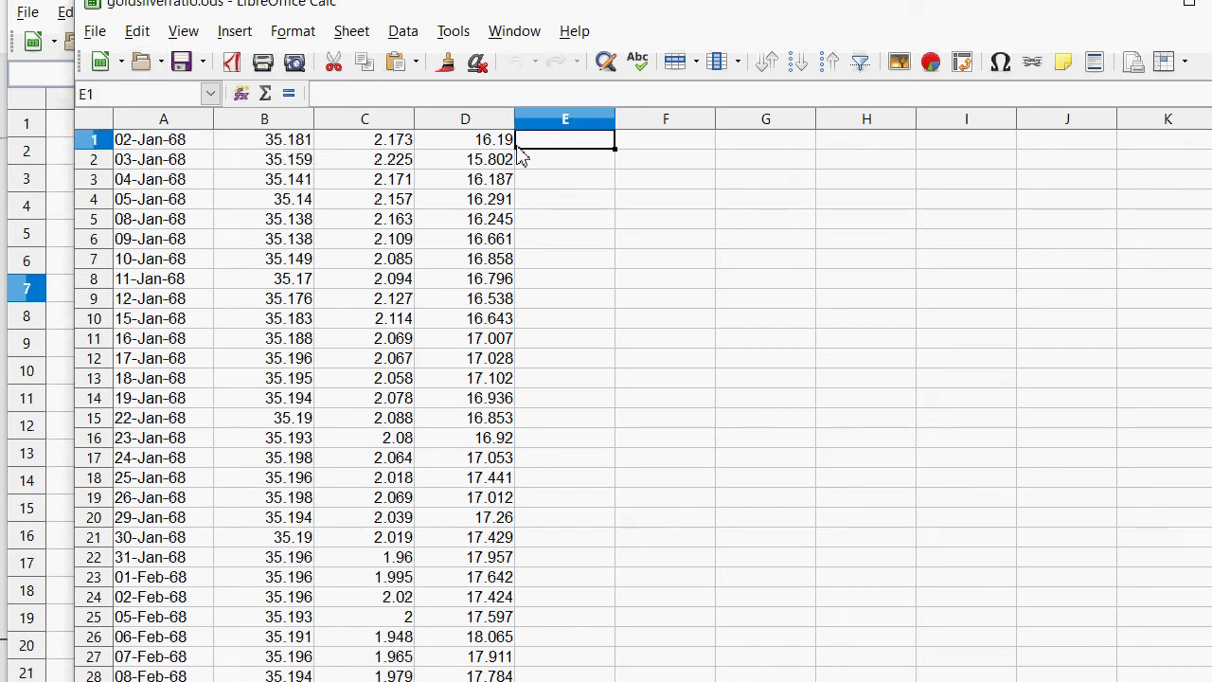
click(497, 146)
Calculate the lowest early gold price in cell F3 with the formula =MIN(B1:B600).
click(690, 185)
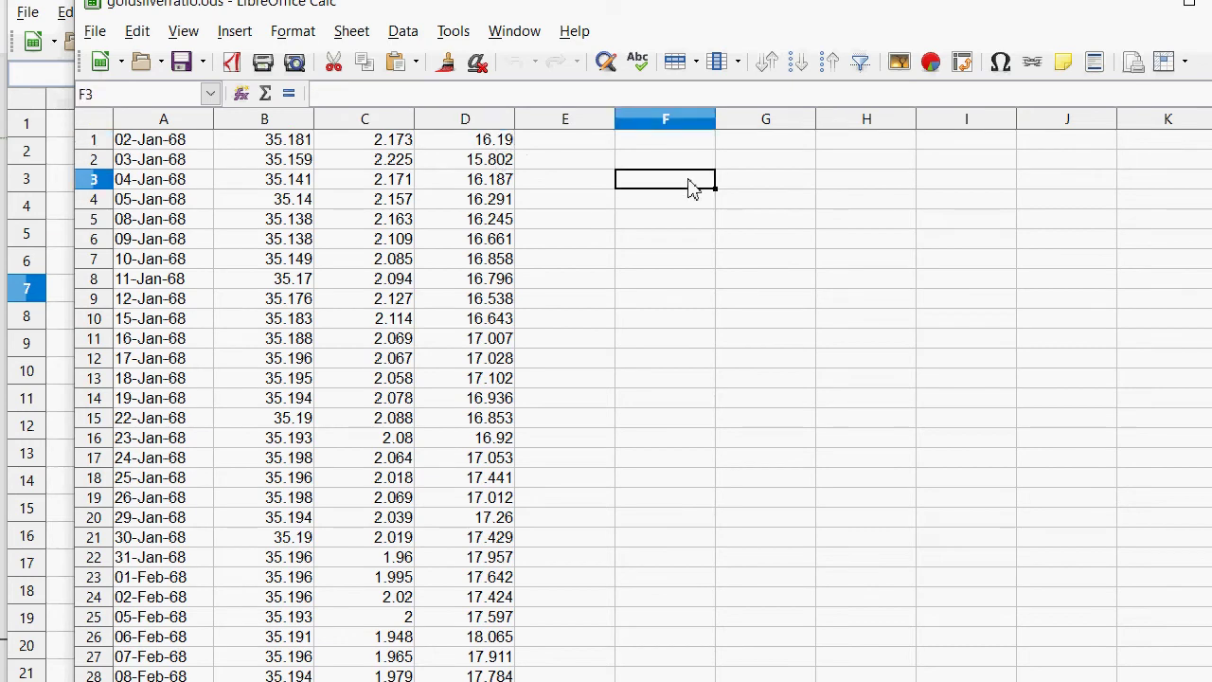
text(=MIN)
text(()
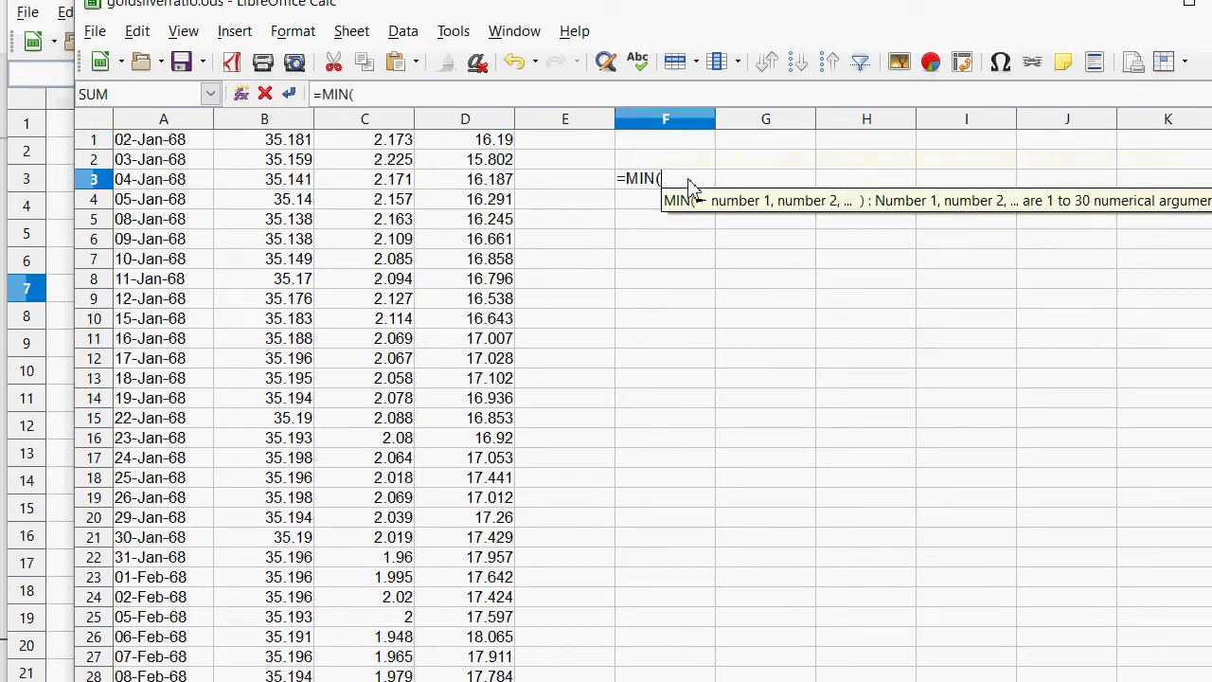
drag(301, 140, 303, 257)
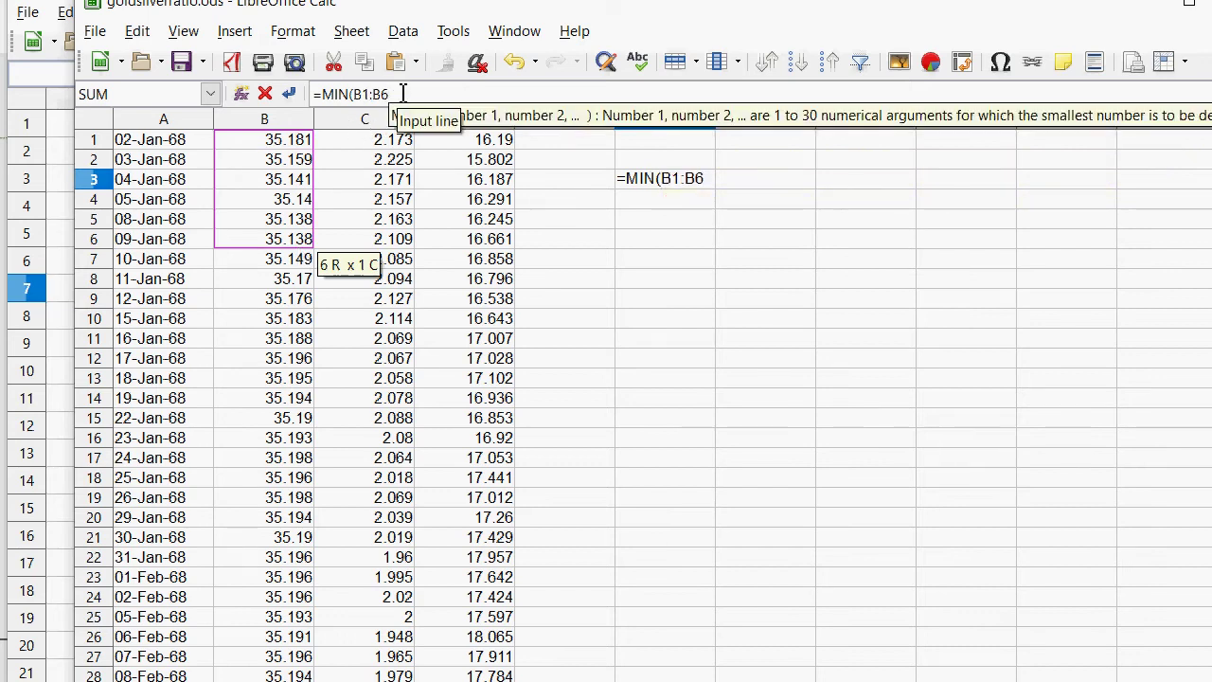
text(00)
key(Return)
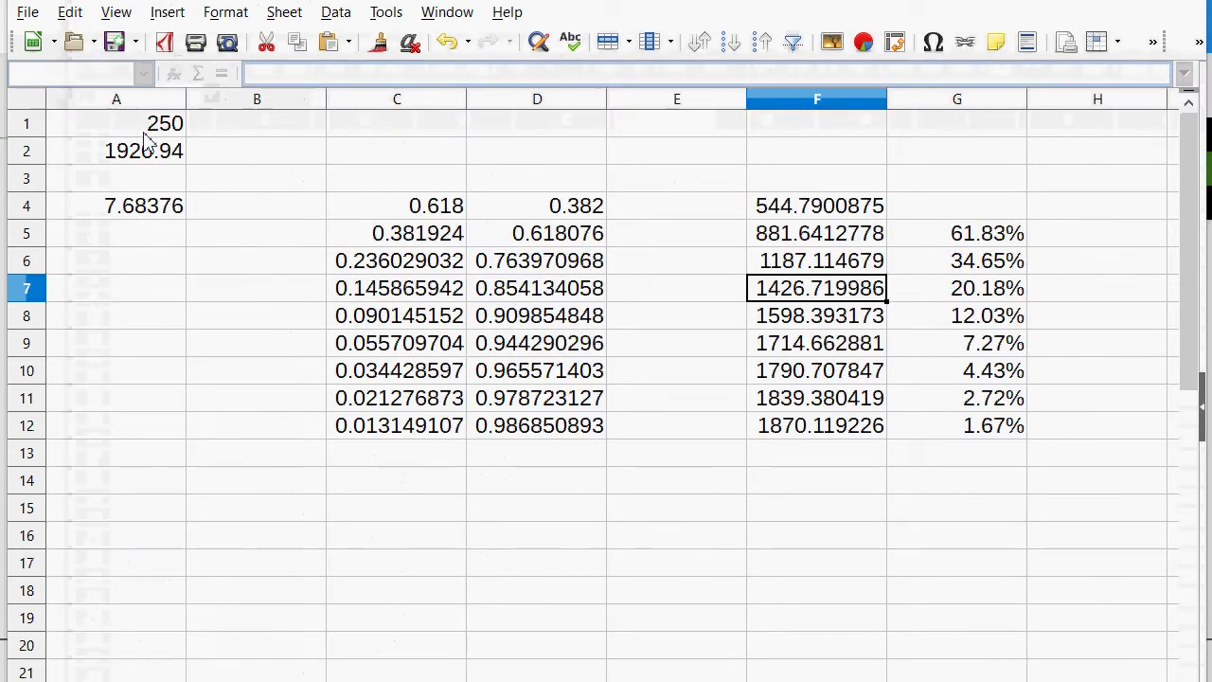
In the Fibonacci spreadsheet, set the low price in A1 to 34.75 and review the recalculated levels in rows 4 to 6.
click(159, 126)
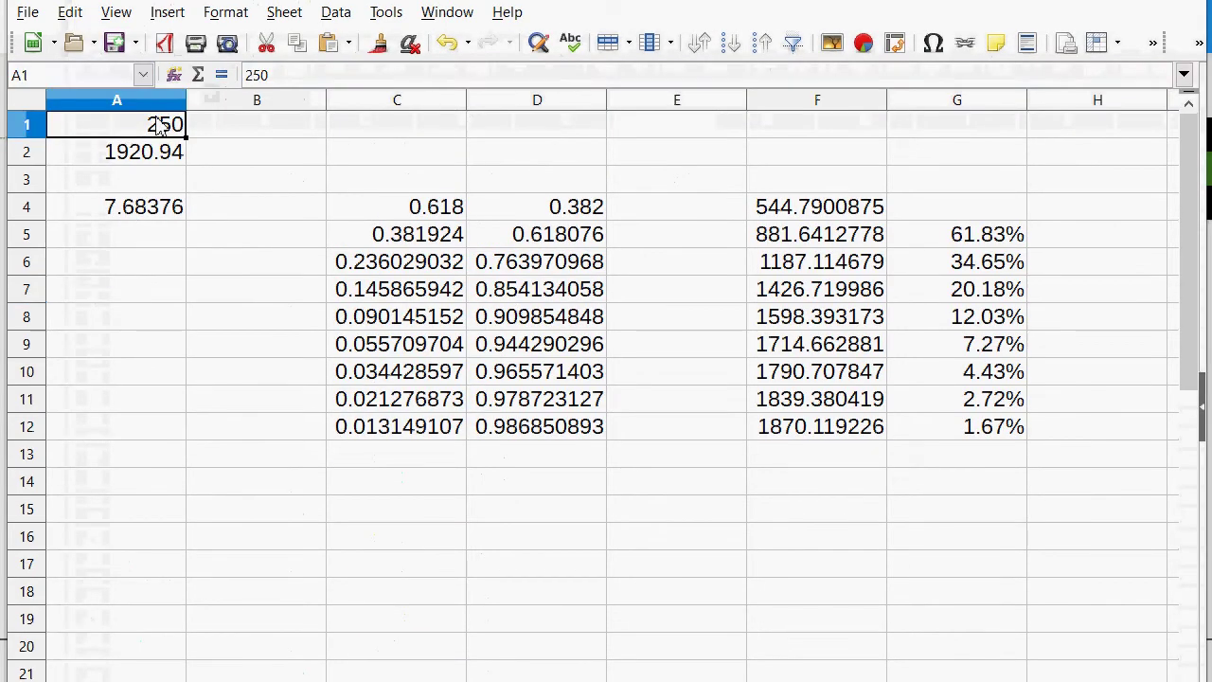
text(34.75)
key(Return)
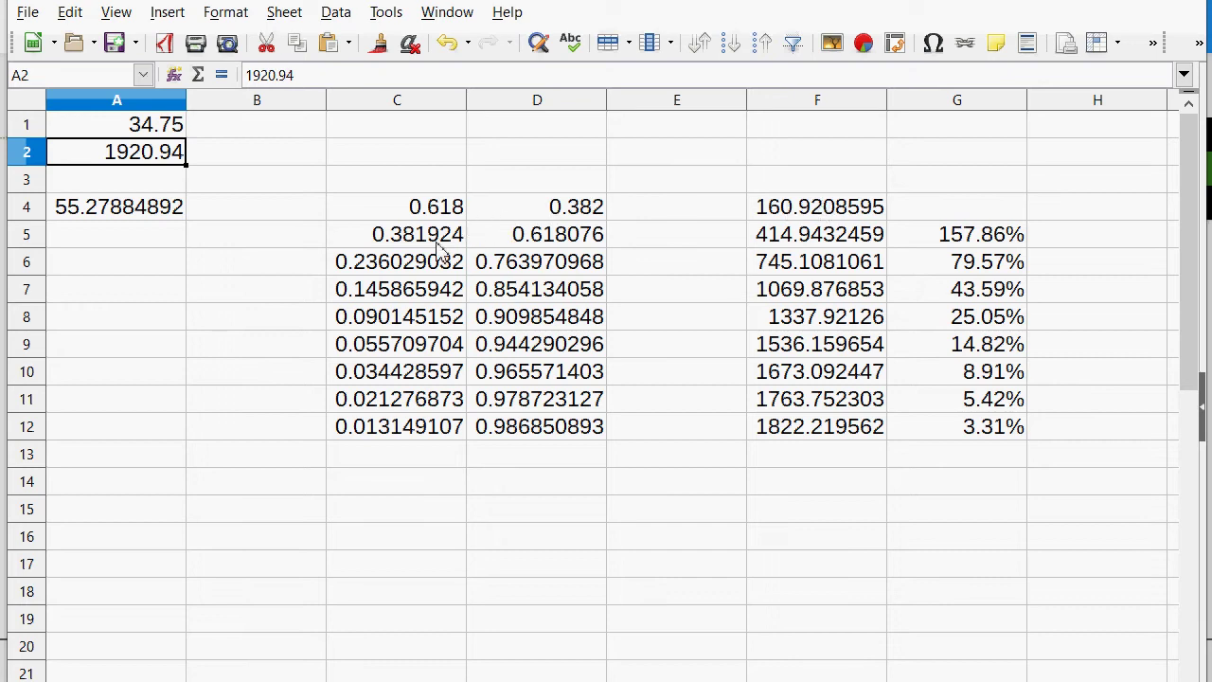
drag(436, 241, 937, 263)
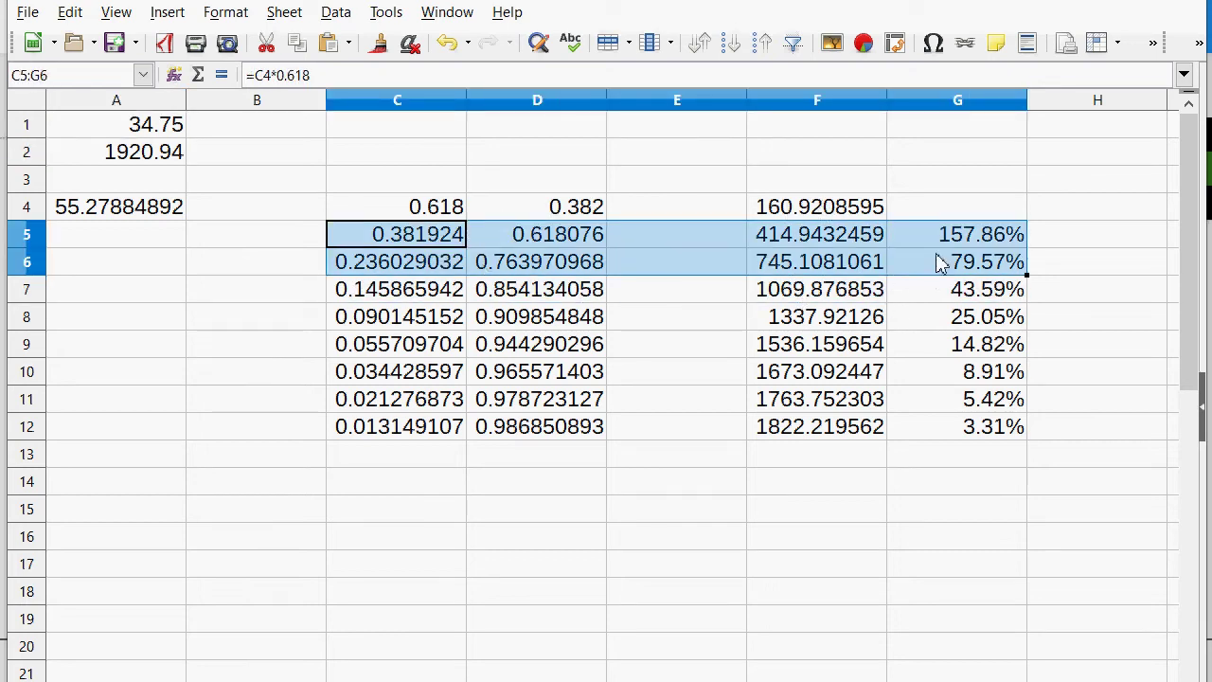
click(318, 272)
drag(397, 200, 931, 244)
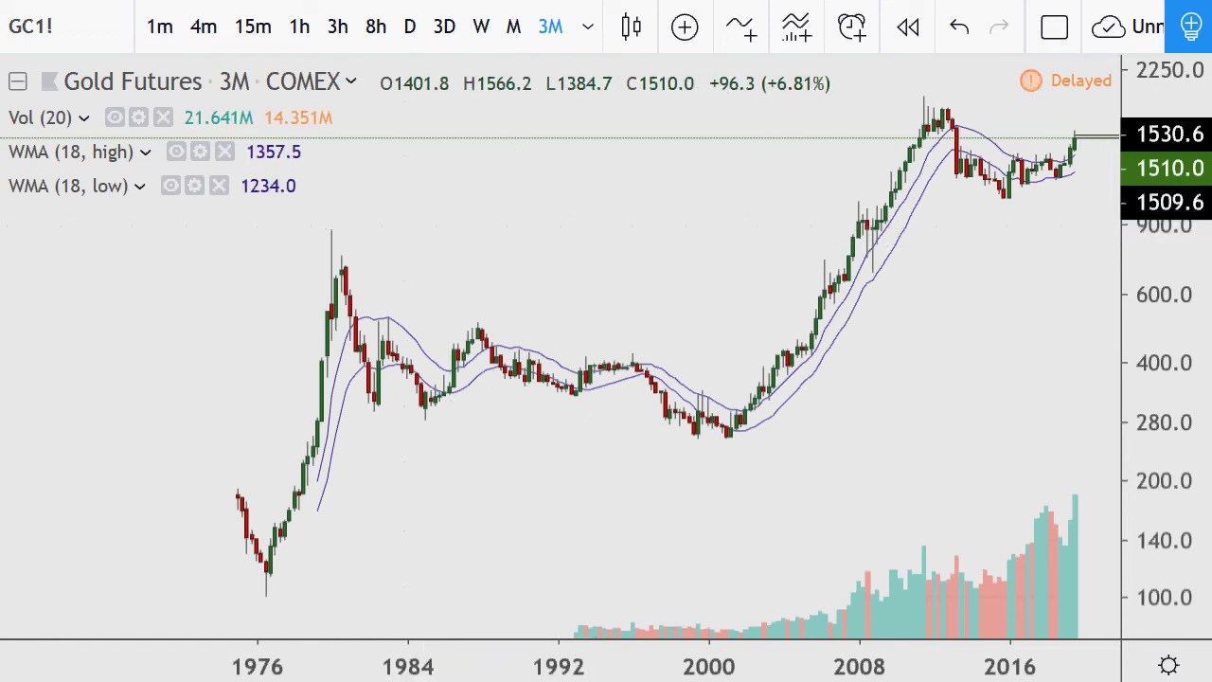
Find the January 1980 gold price peak in column B of goldsilverratio.ods, and close that spreadsheet.
key(alt+Tab)
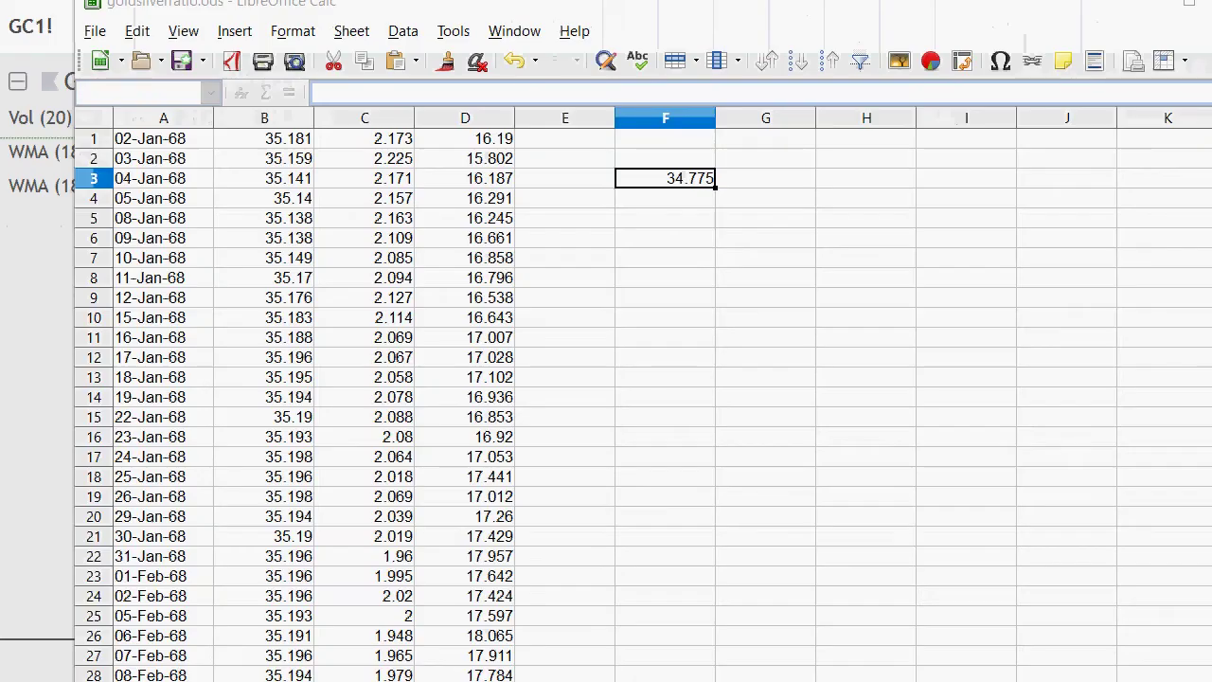
drag(1207, 152, 1207, 276)
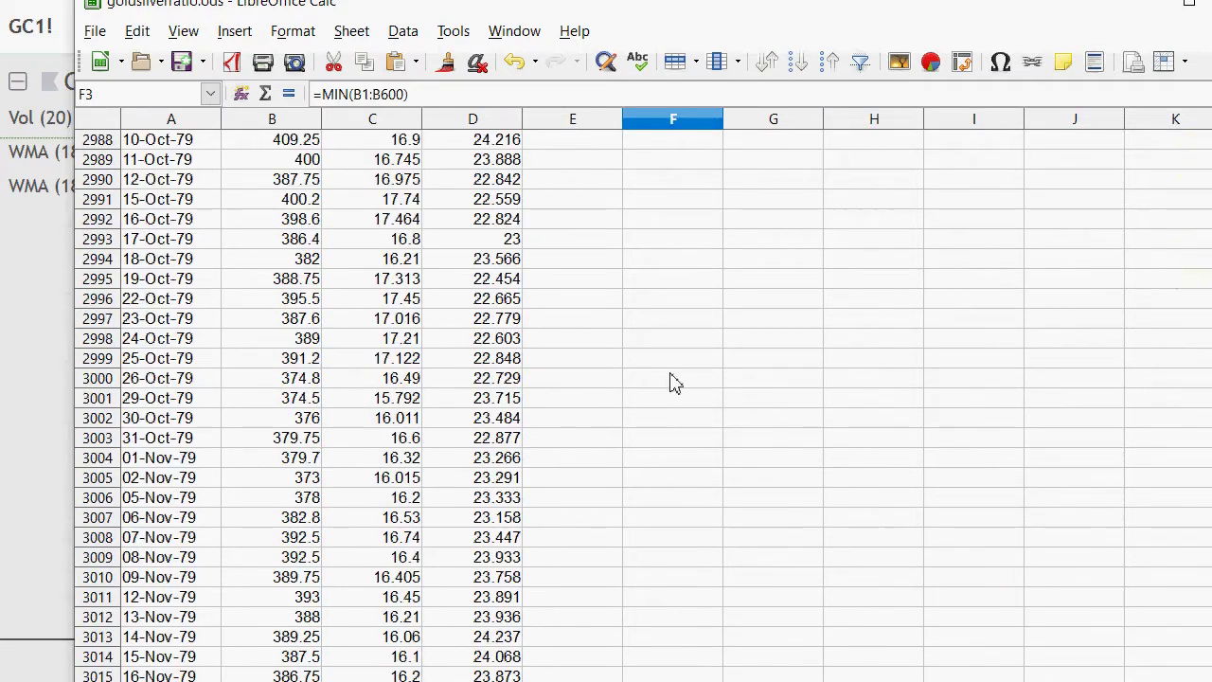
drag(669, 382, 658, 389)
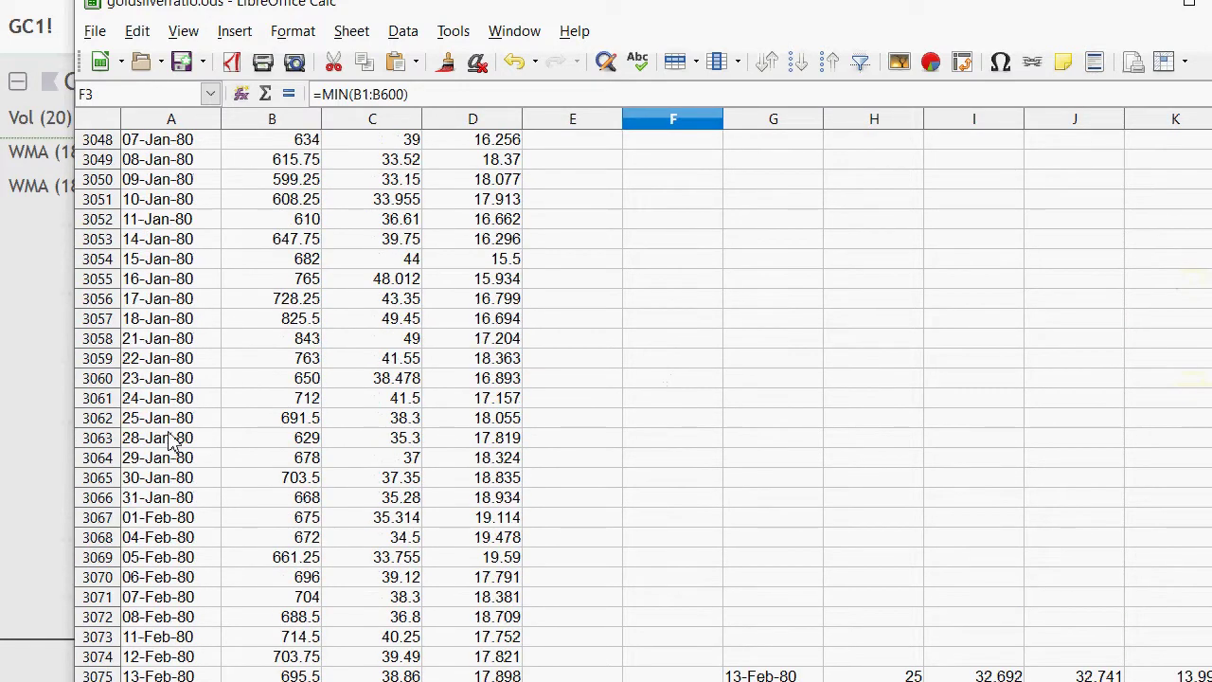
click(305, 333)
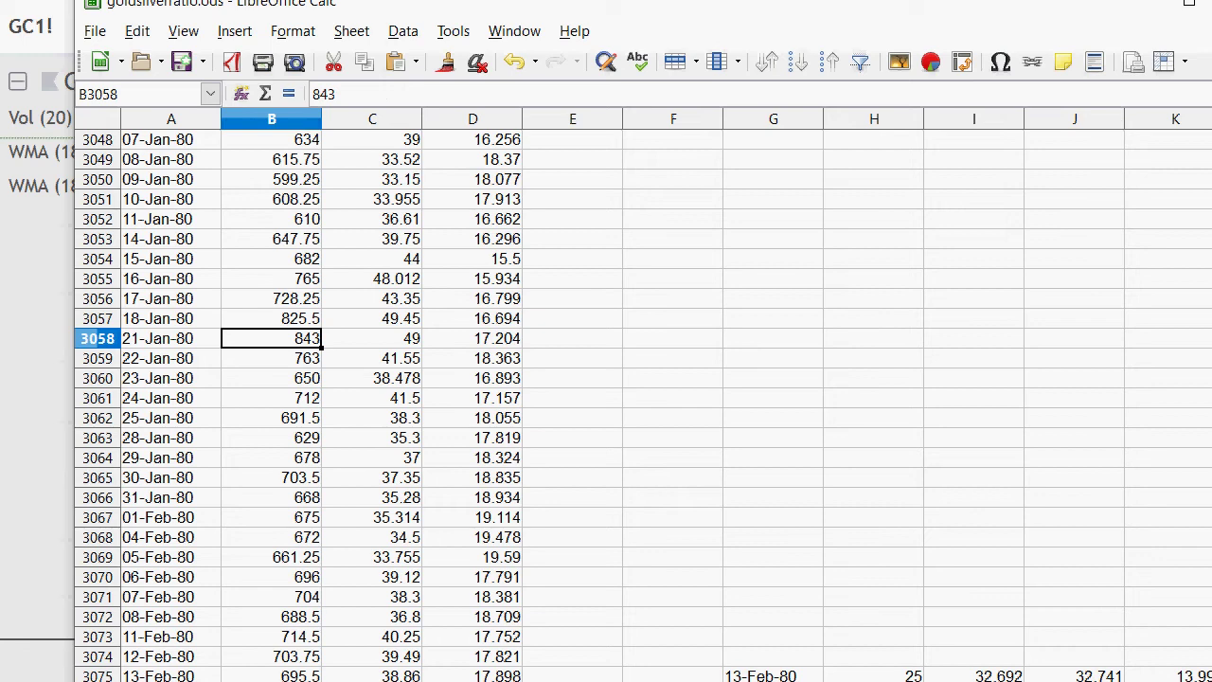
key(alt+F4)
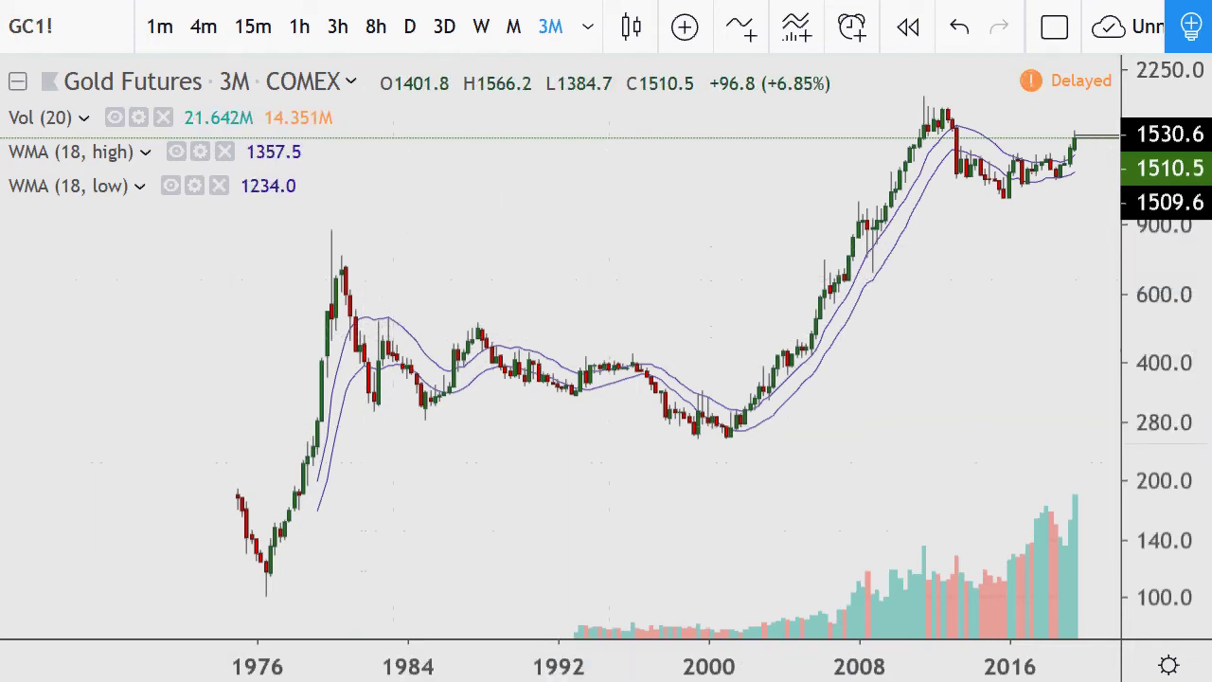
Switch to the Fibonacci spreadsheet, set the high price in A2 to 875 and review the levels in rows 4 and 5.
key(alt+Tab)
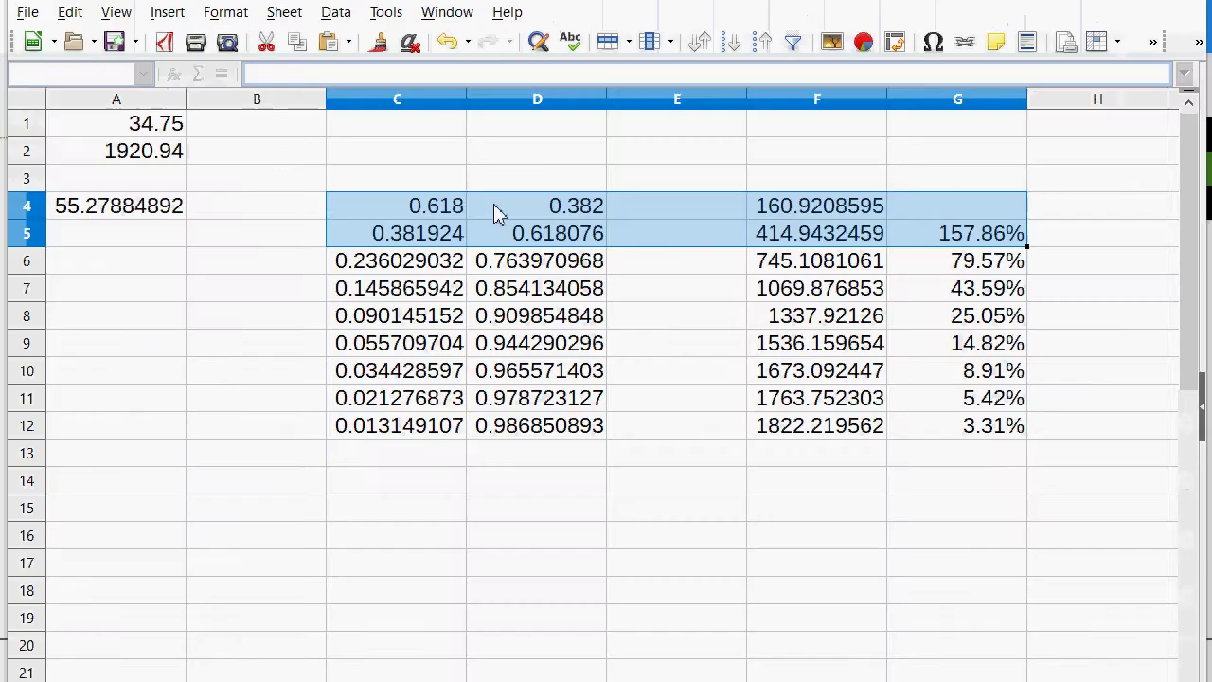
click(157, 158)
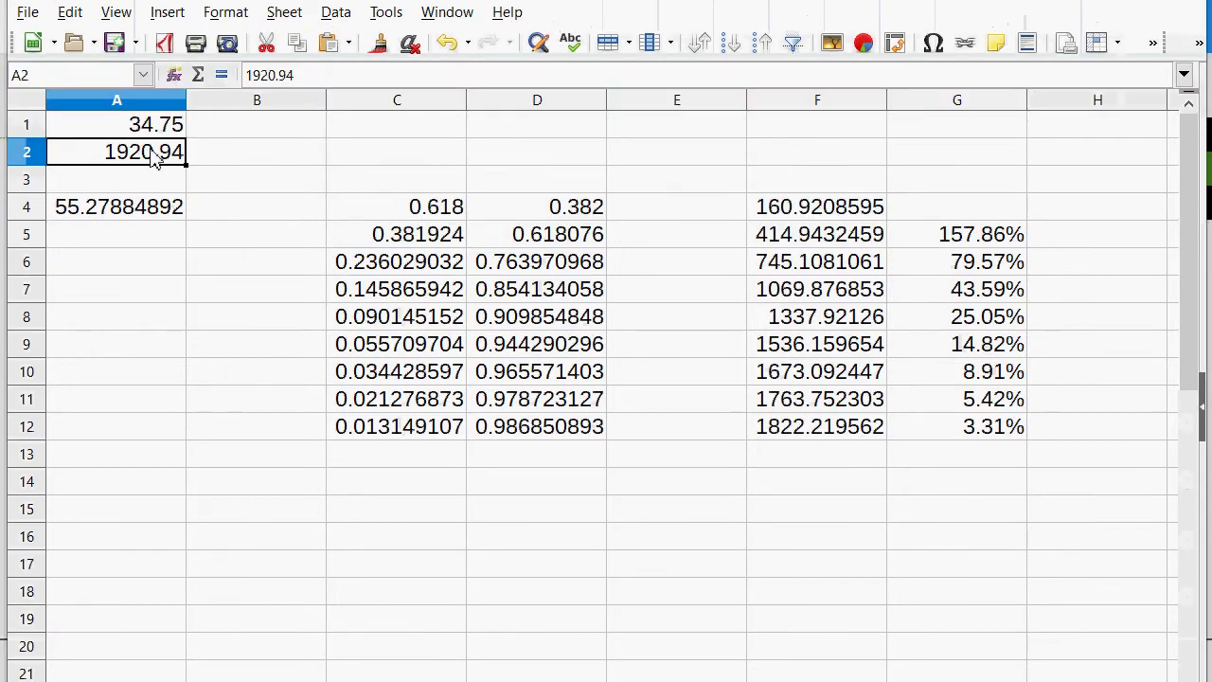
text(875)
key(Return)
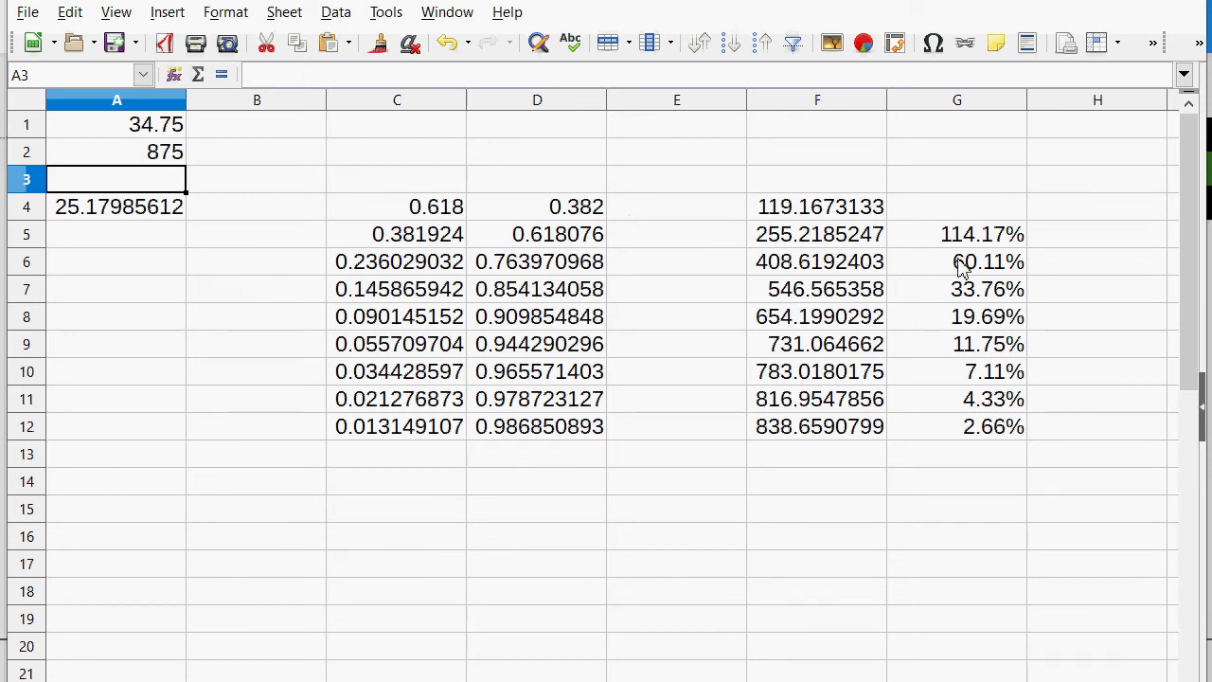
drag(442, 203, 968, 248)
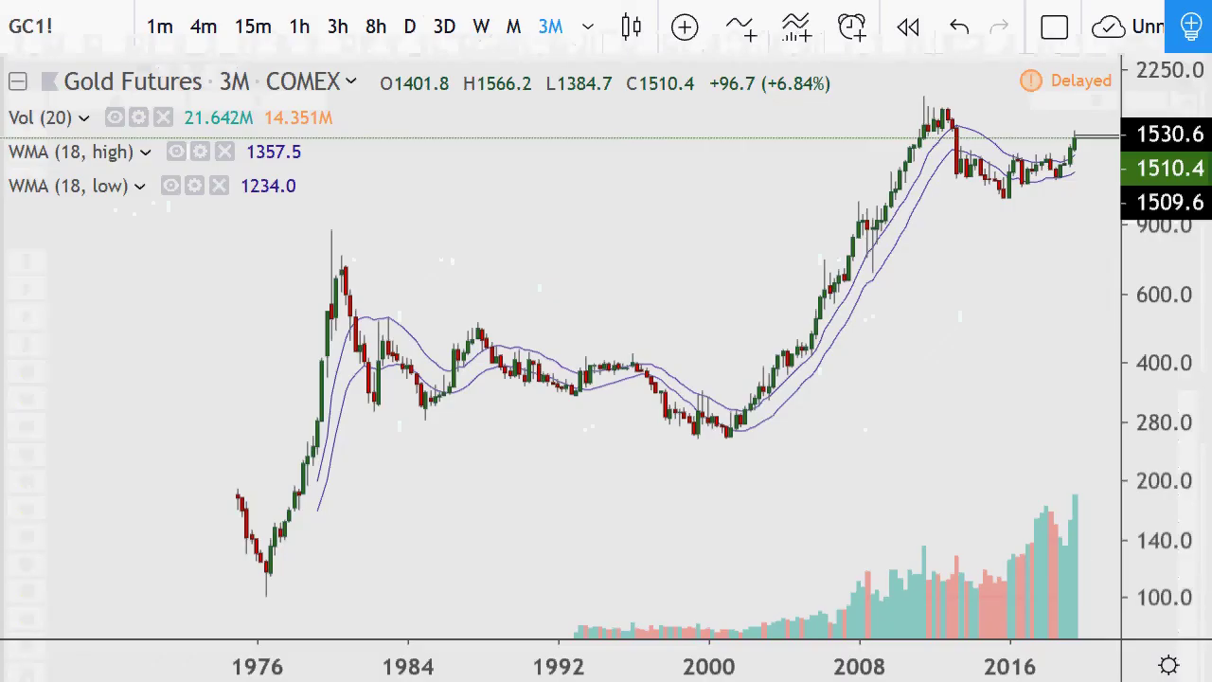
Draw a horizontal ray on the three-month gold futures chart and adjust it to about 256.4, starting before 1976.
click(265, 439)
mouse_move(461, 630)
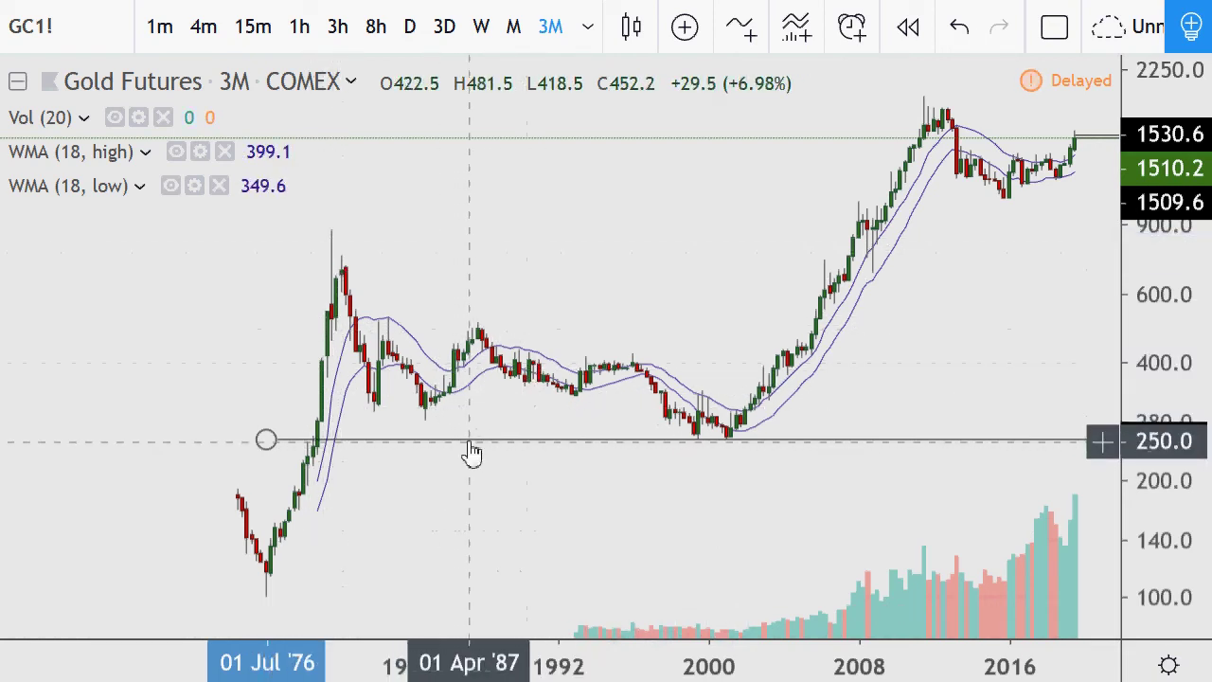
drag(472, 441, 414, 434)
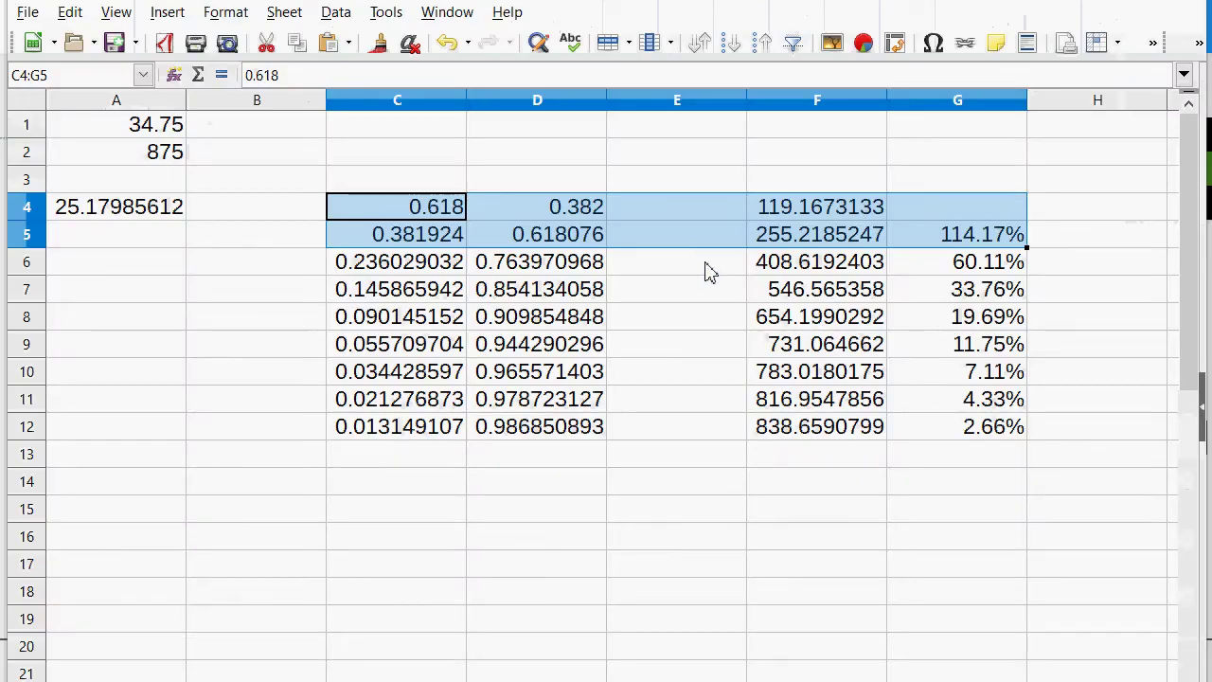
Check the levels in F5 and F6 and mark the second with a horizontal ray at about 410.1 on the gold futures chart.
click(657, 256)
drag(657, 257, 831, 262)
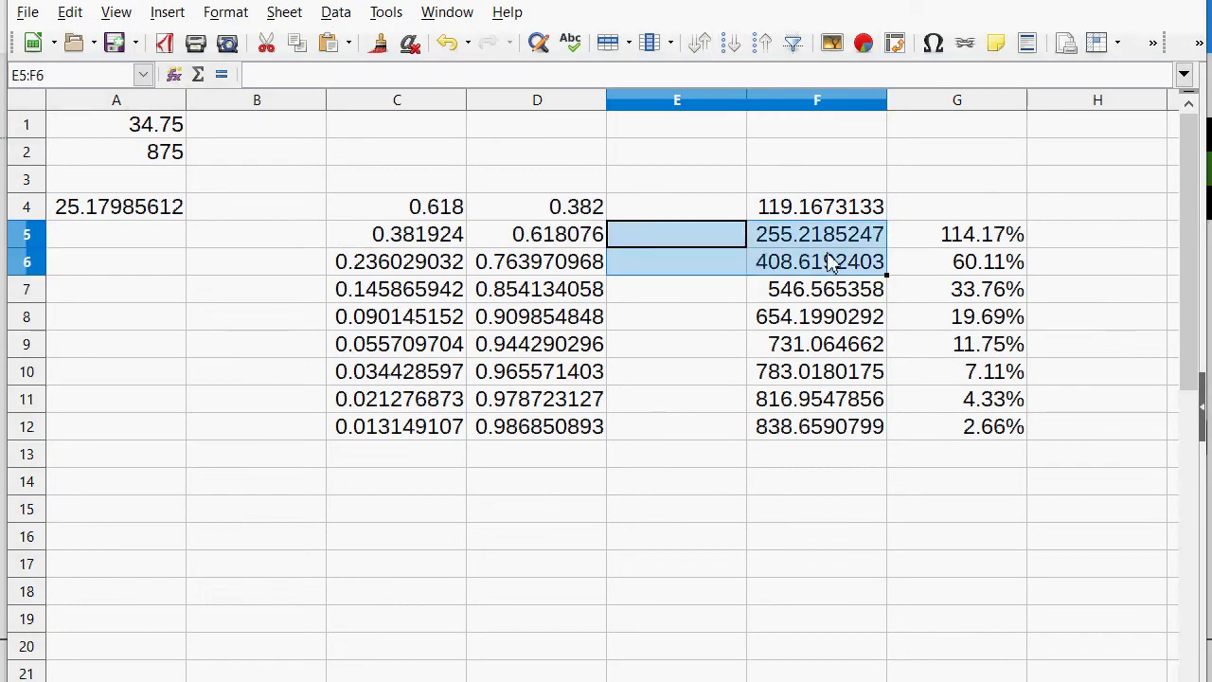
click(828, 270)
drag(695, 245, 811, 270)
click(417, 257)
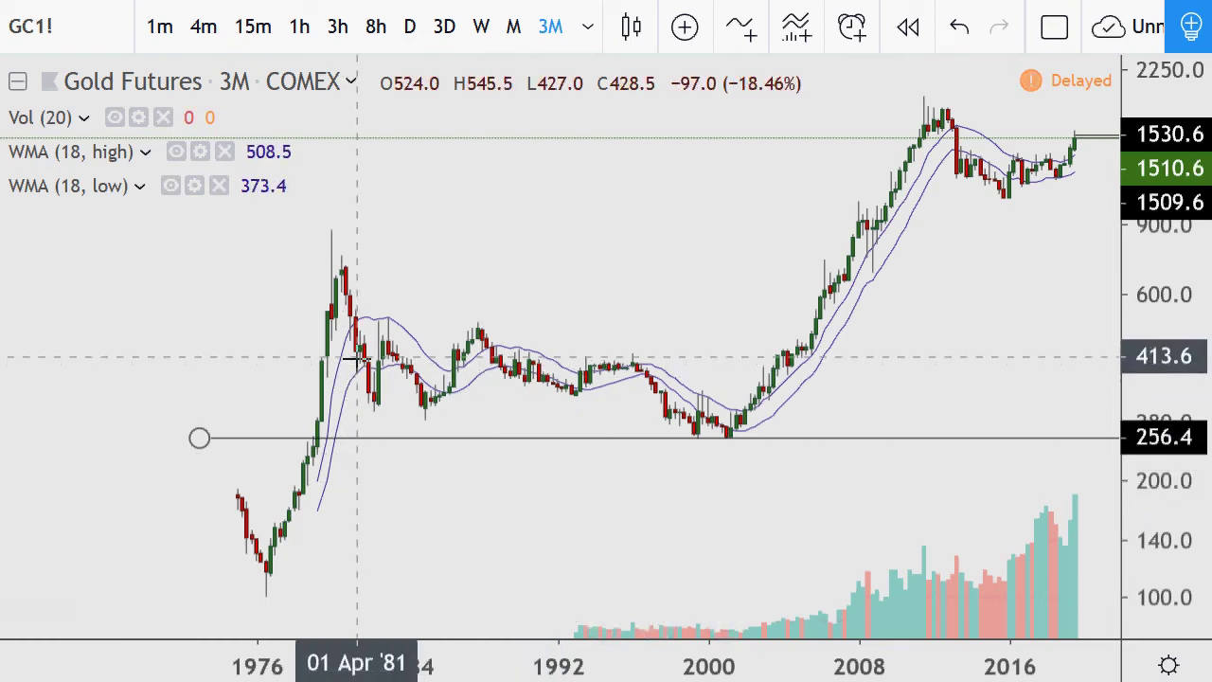
click(347, 358)
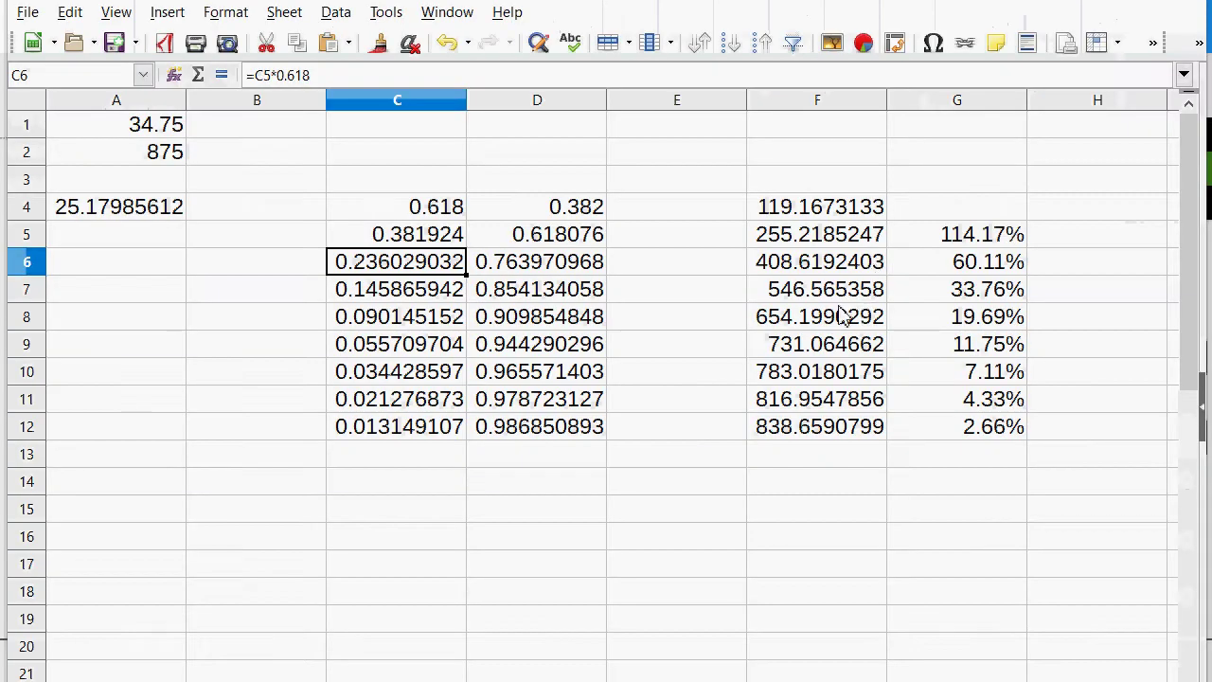
Check the level in F7 and mark it with a horizontal ray at about 550.1 on the gold futures chart.
click(825, 292)
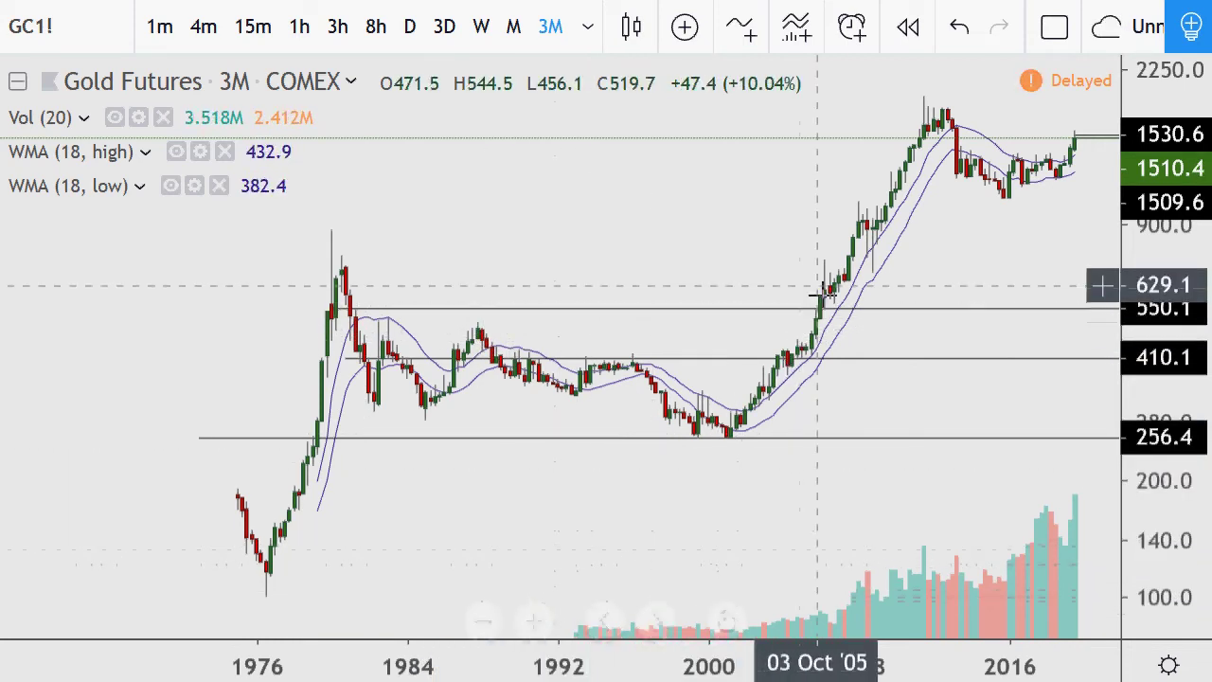
scroll(817, 319, up, 2)
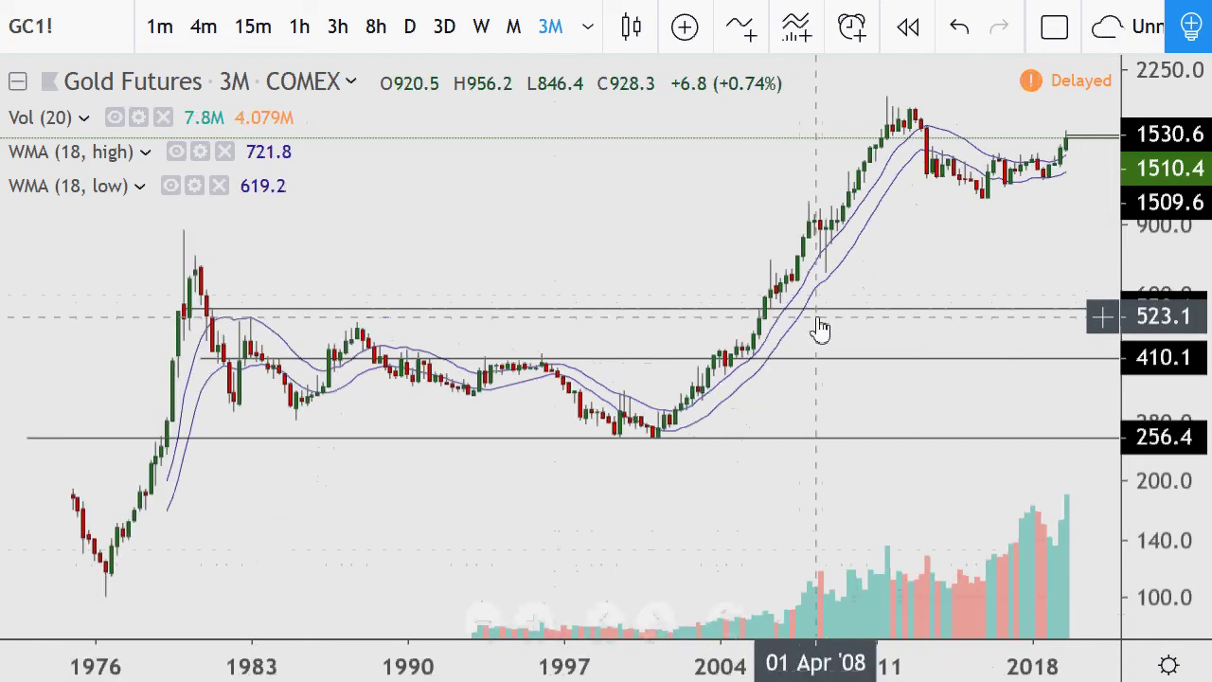
scroll(820, 327, up, 2)
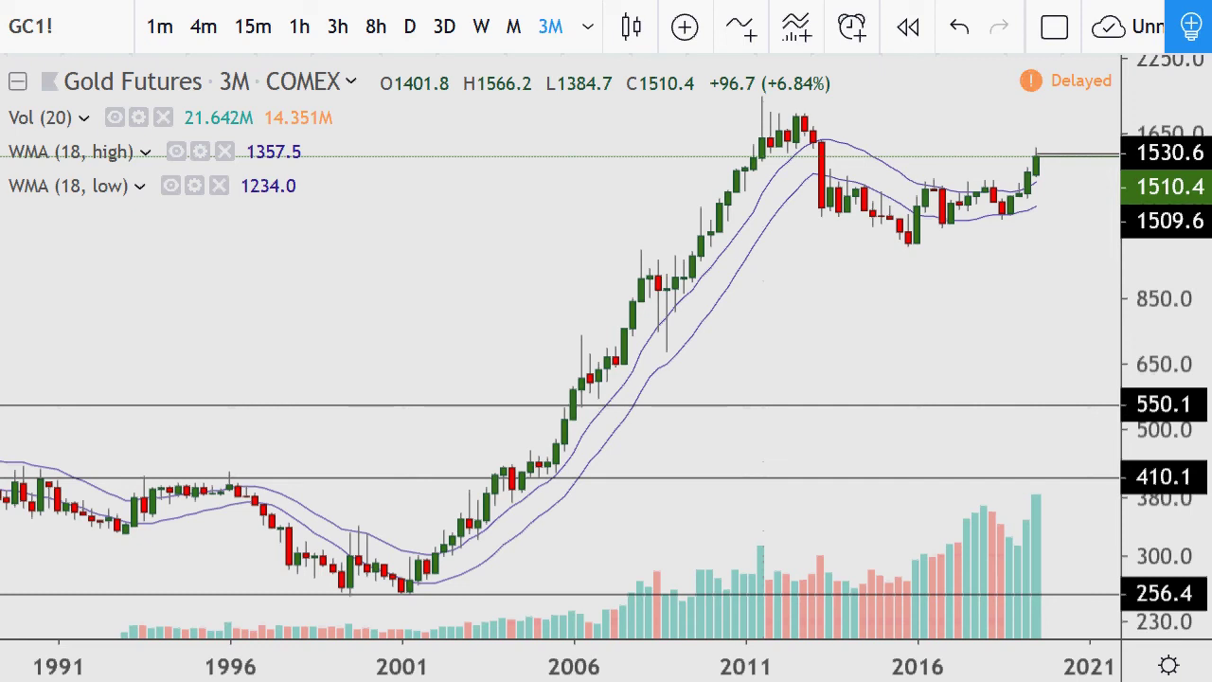
Switch the gold futures chart to the daily timeframe and examine price around the 550.1 ray up to spring 2006.
text(1D)
key(Return)
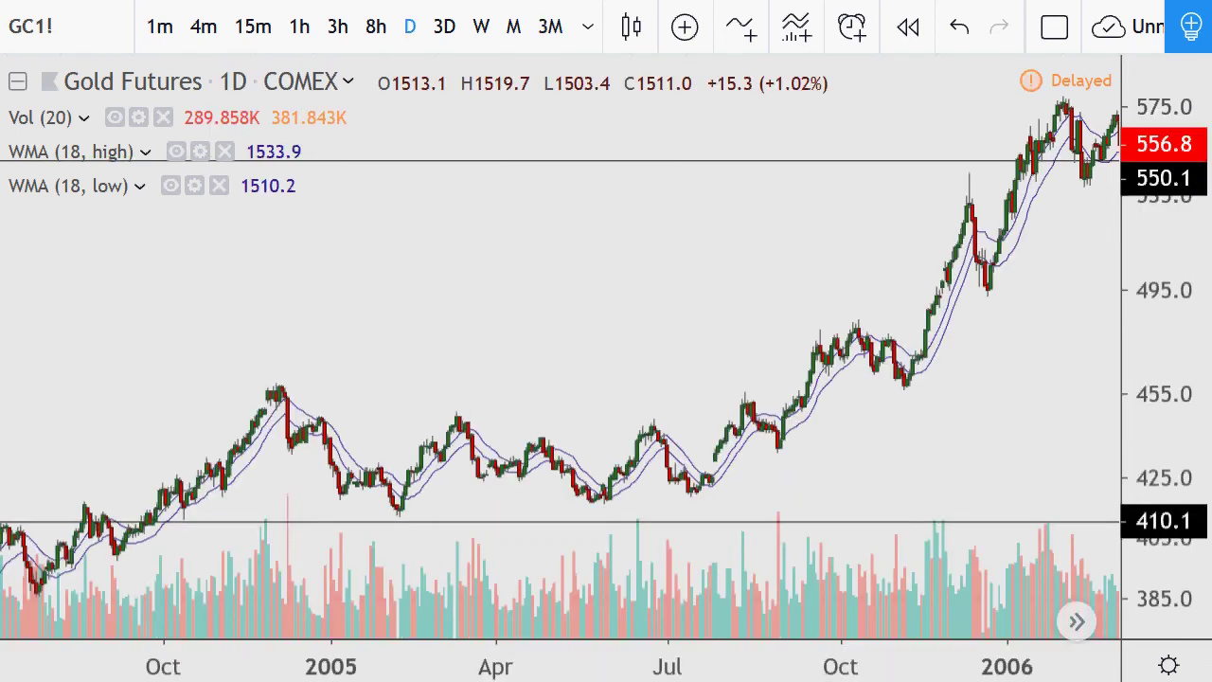
scroll(676, 360, down, 2)
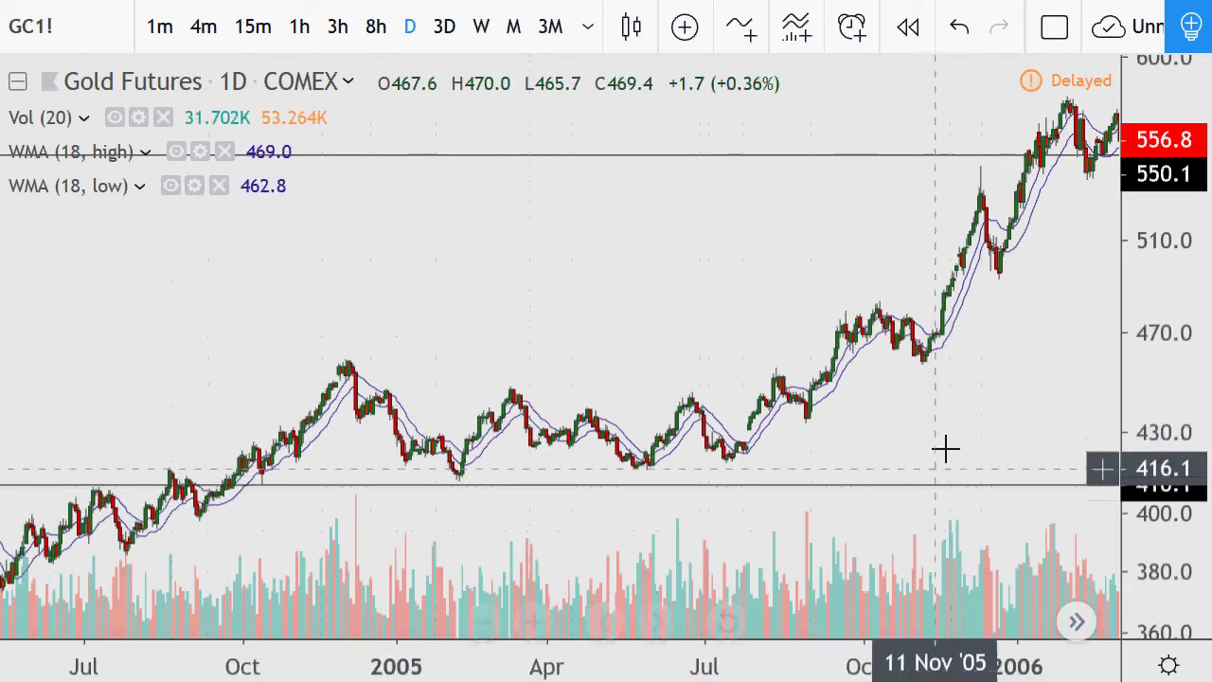
scroll(999, 260, up, 5)
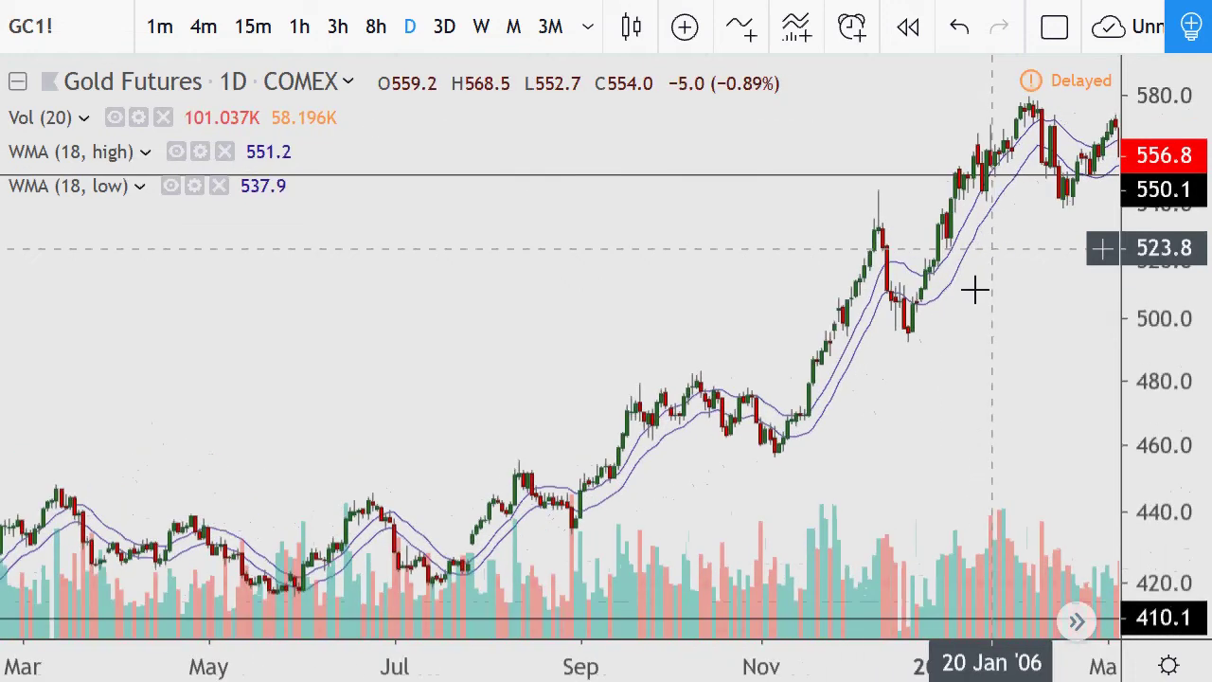
drag(996, 319, 842, 325)
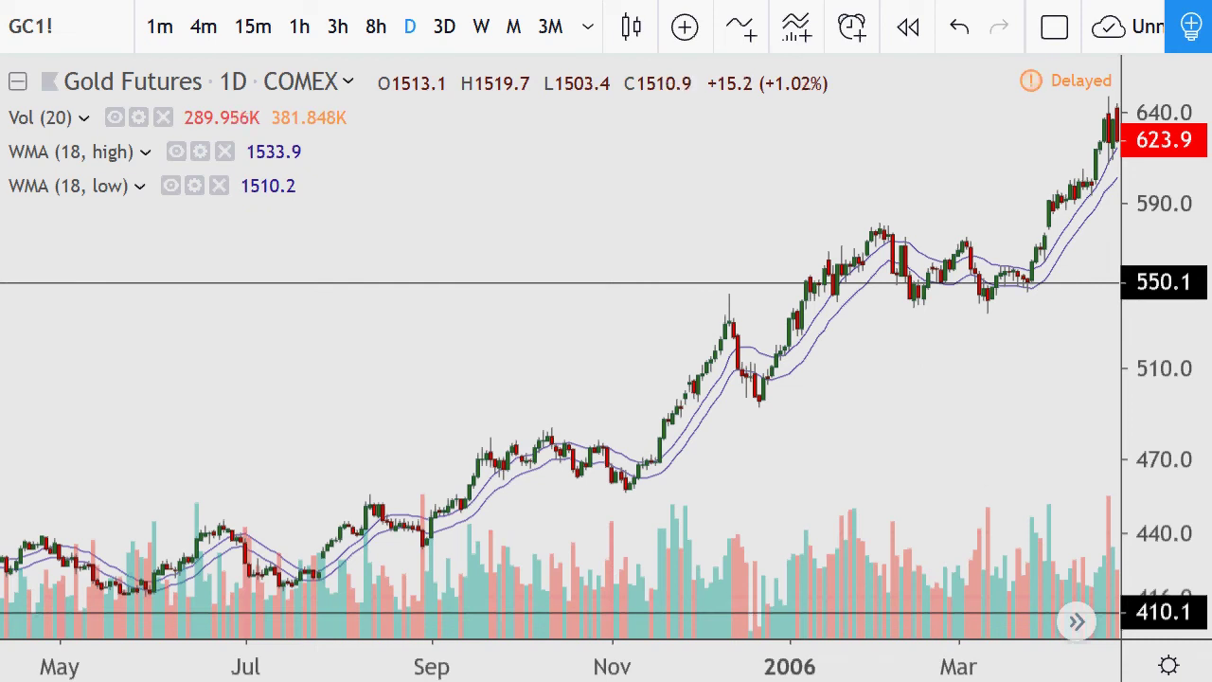
Check the level in F8 and mark it with a horizontal ray at about 655.0 on the daily gold futures chart.
key(alt+Tab)
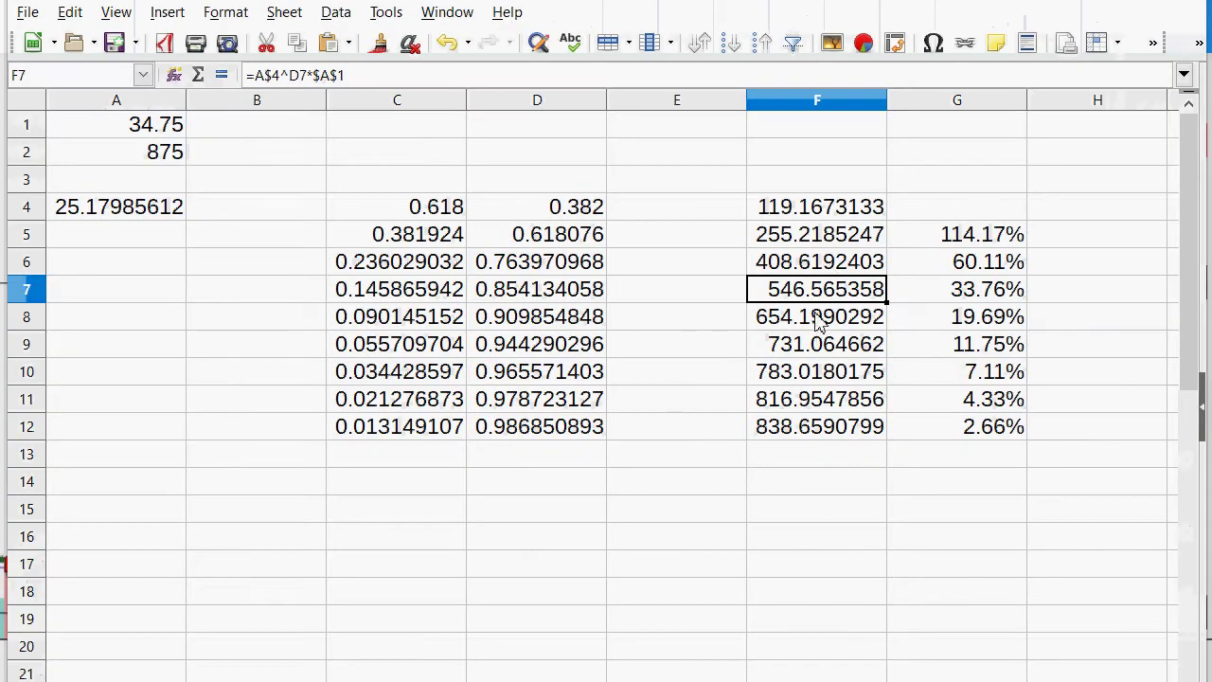
click(779, 320)
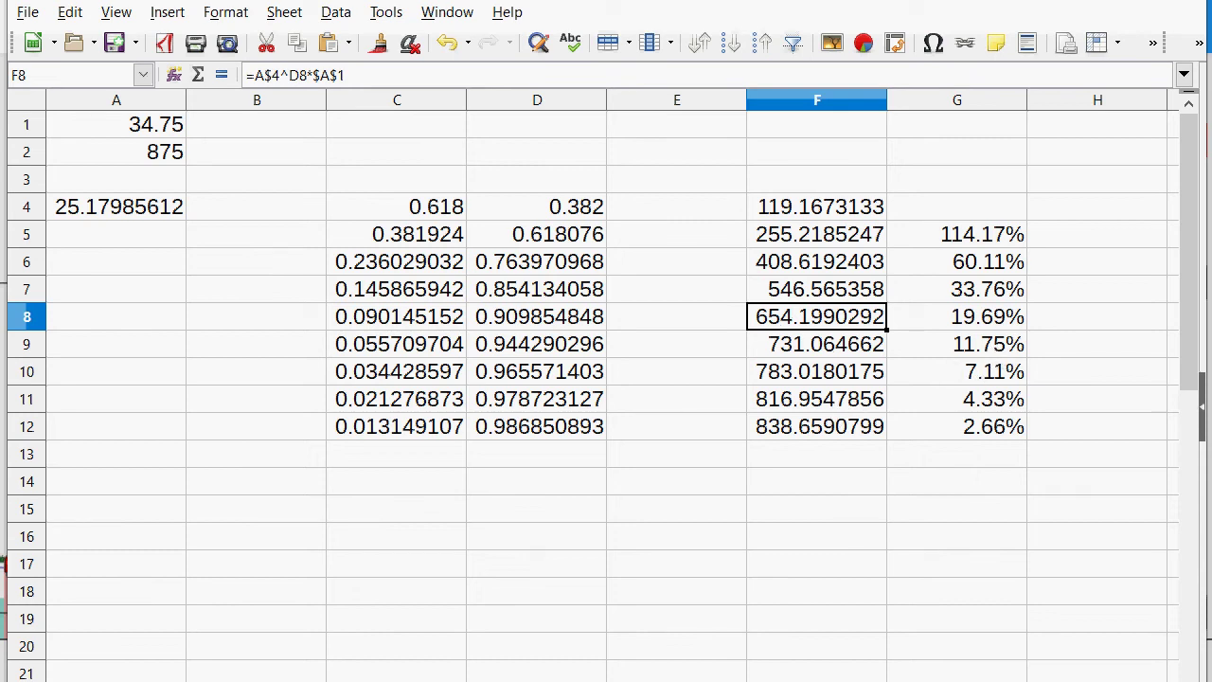
key(alt+Tab)
drag(1036, 190, 965, 225)
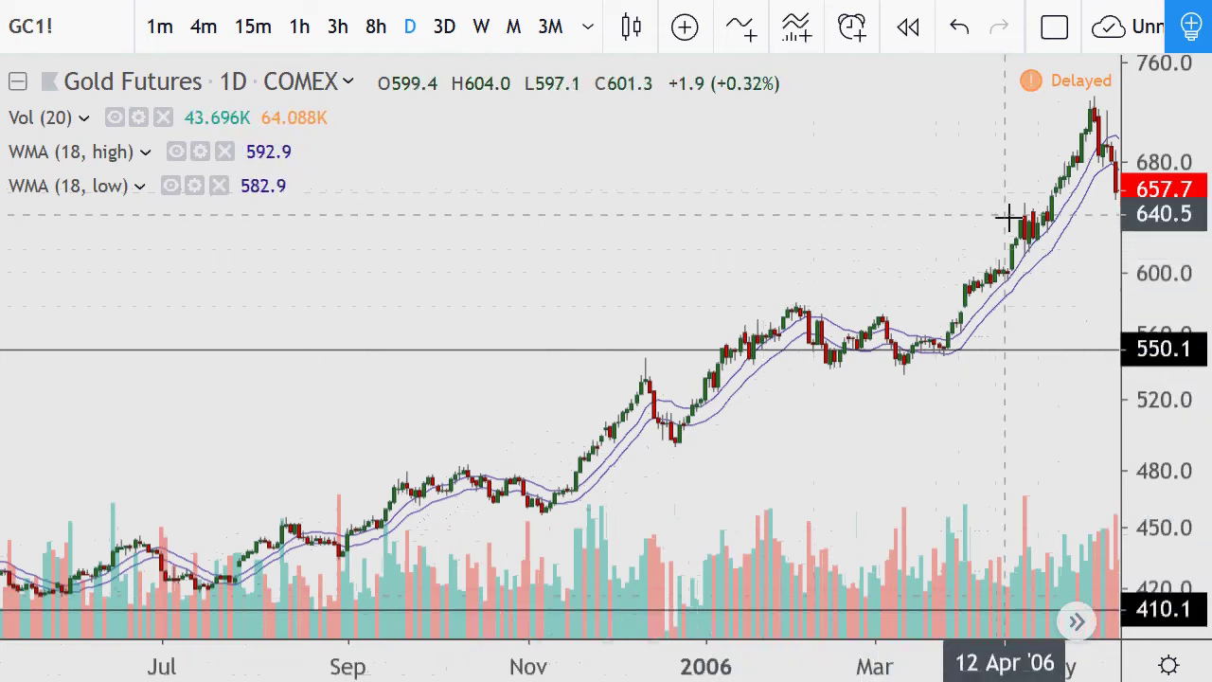
click(925, 195)
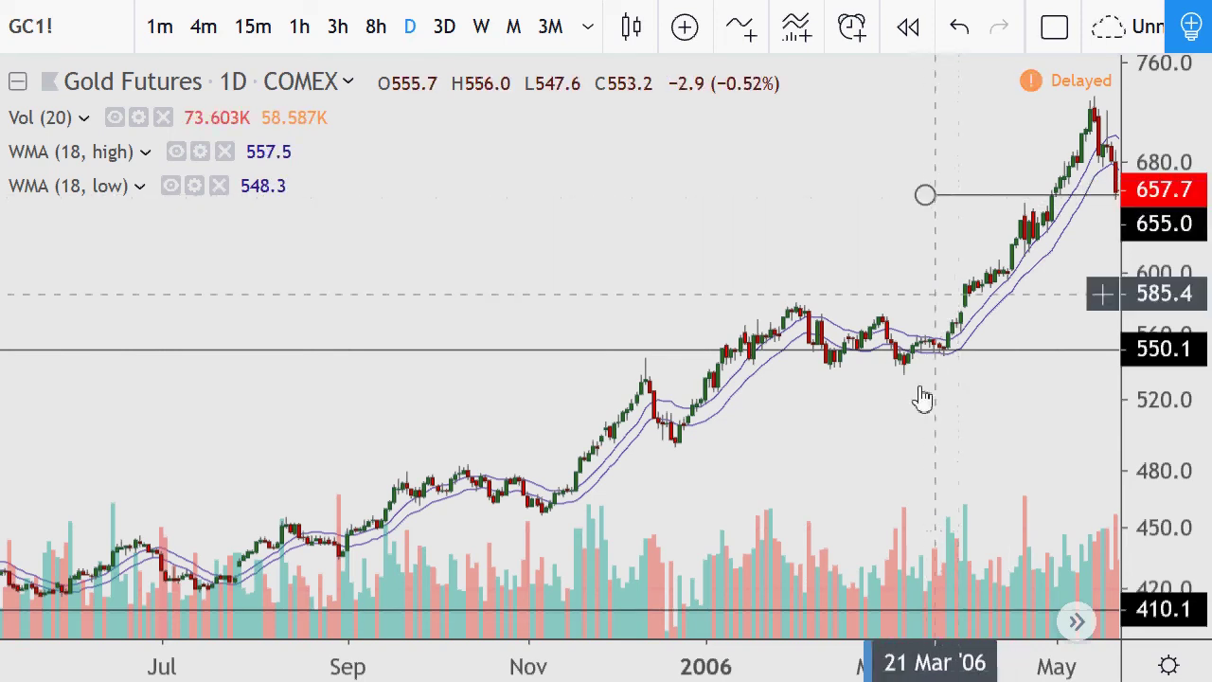
click(979, 278)
Check the level in F9 and mark it with a horizontal ray at about 731.7 by the May 2006 peak.
scroll(987, 289, up, 2)
scroll(987, 284, up, 5)
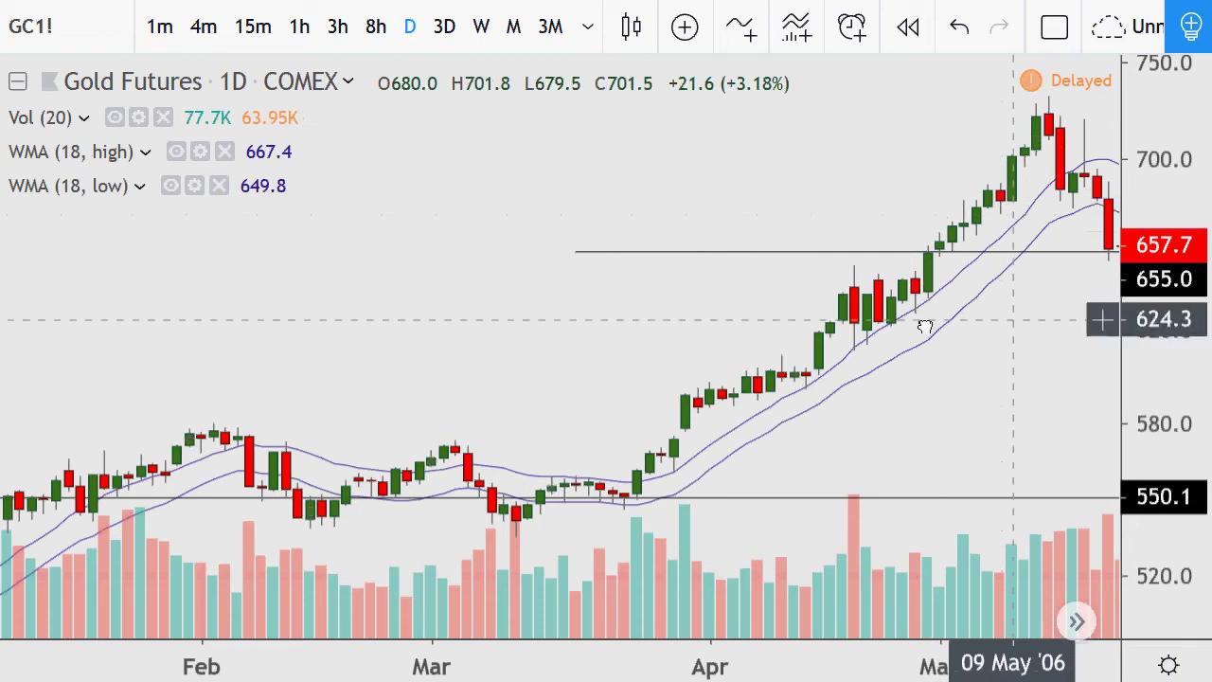
drag(1011, 317, 771, 316)
scroll(805, 278, down, 3)
scroll(866, 266, down, 5)
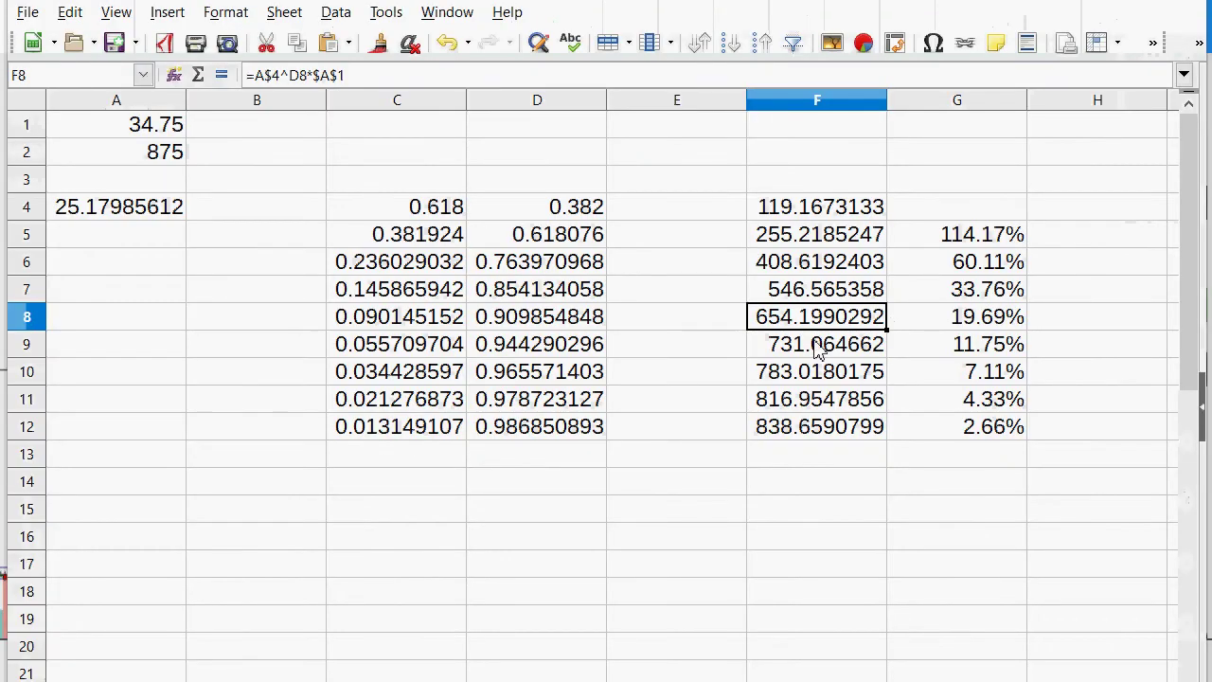
click(819, 348)
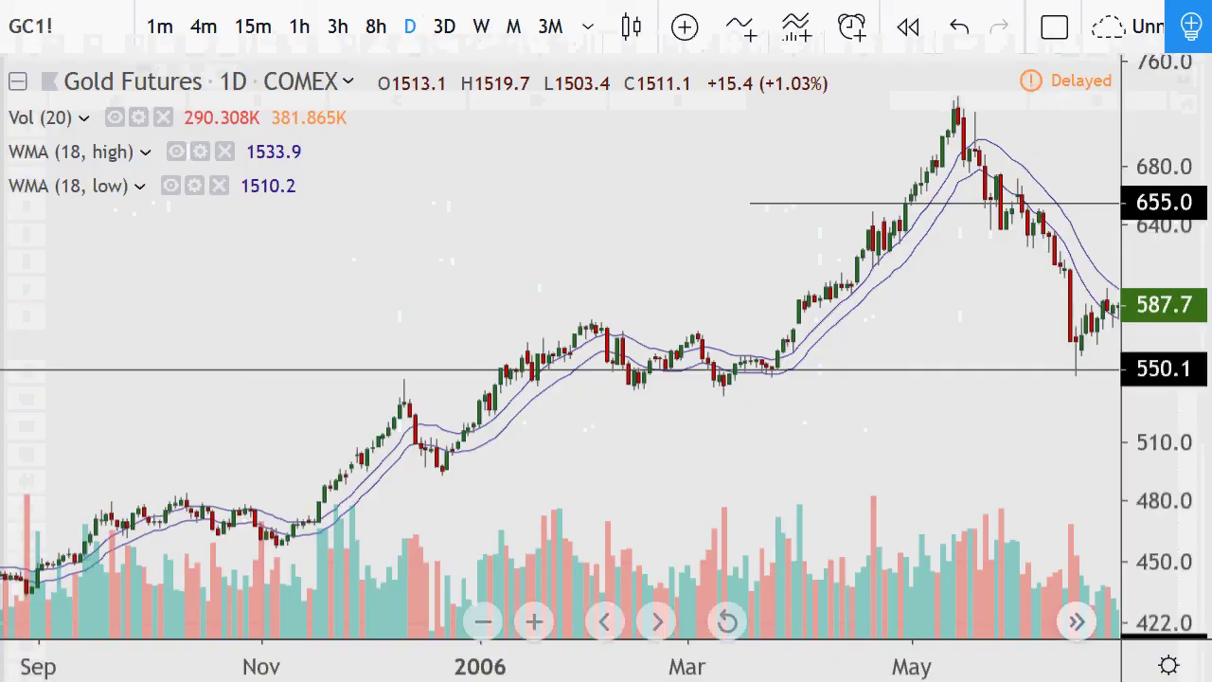
click(839, 98)
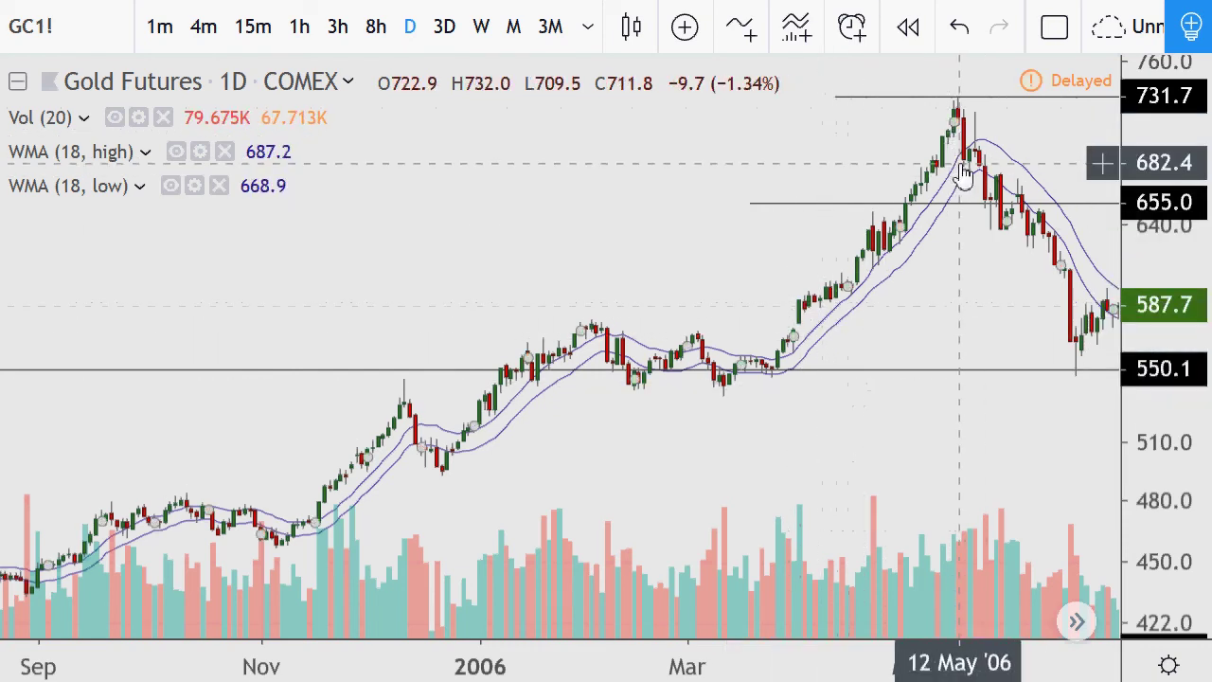
Examine how the daily price behaves around the 550.1, 655.0 and 731.7 rays from May 2006 to February 2007.
click(928, 207)
scroll(909, 212, up, 5)
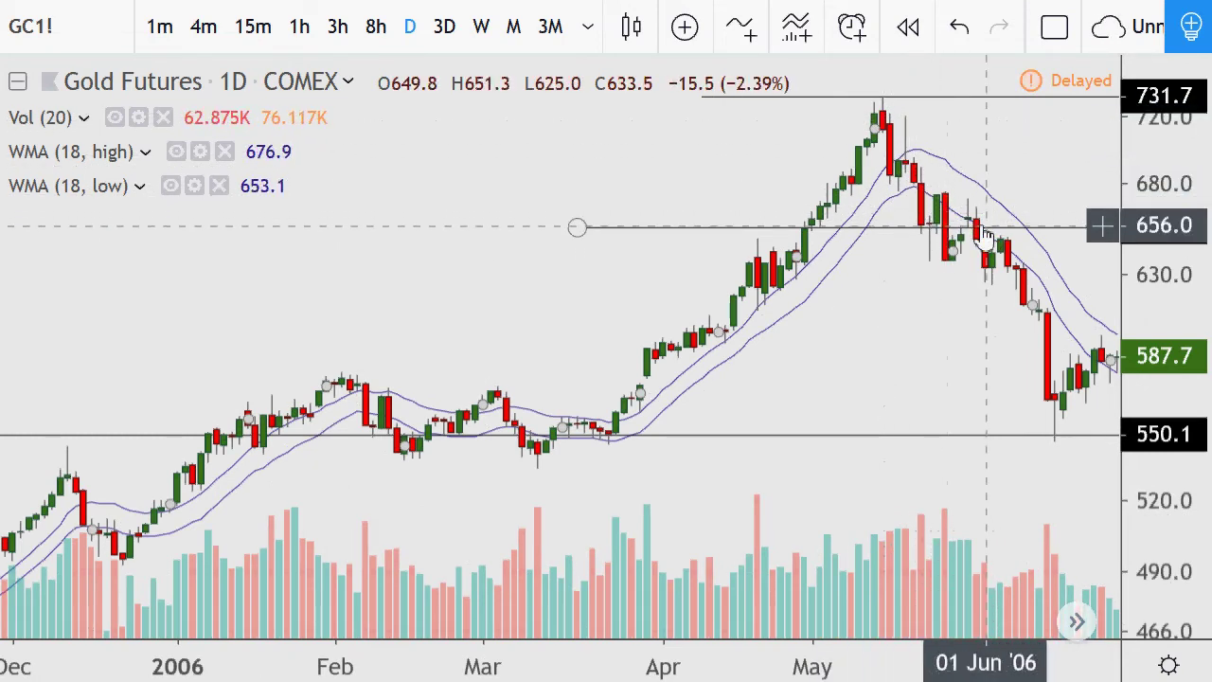
scroll(947, 161, right, 5)
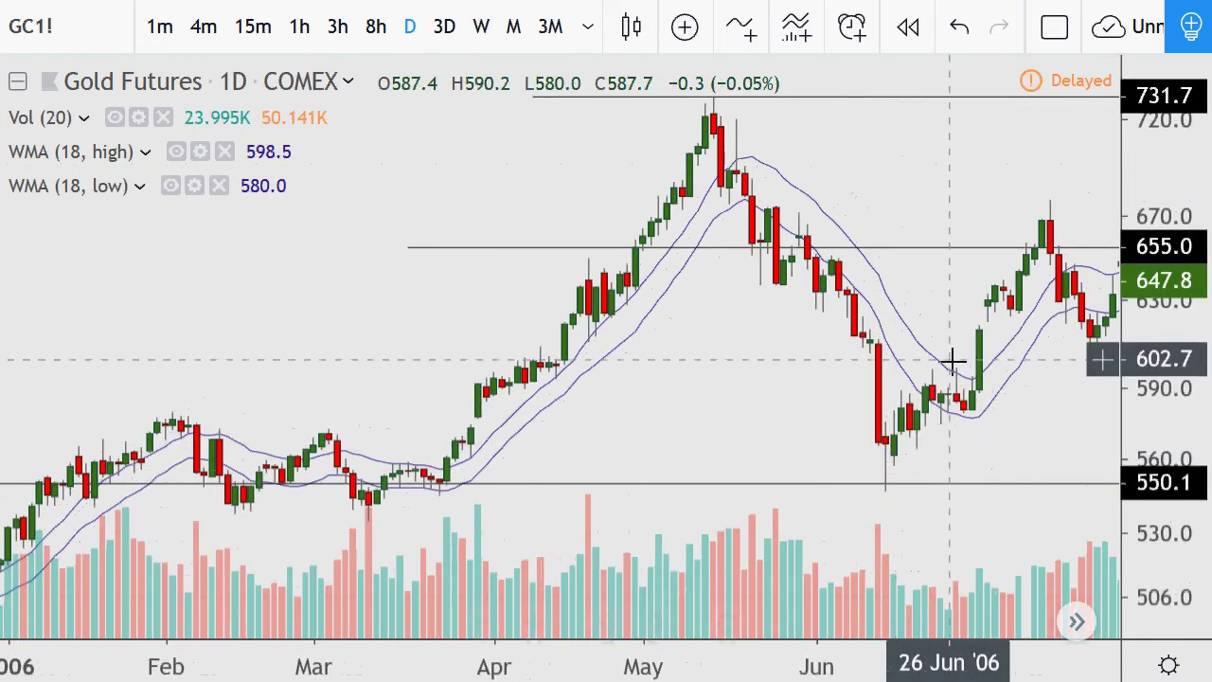
drag(1000, 338, 785, 331)
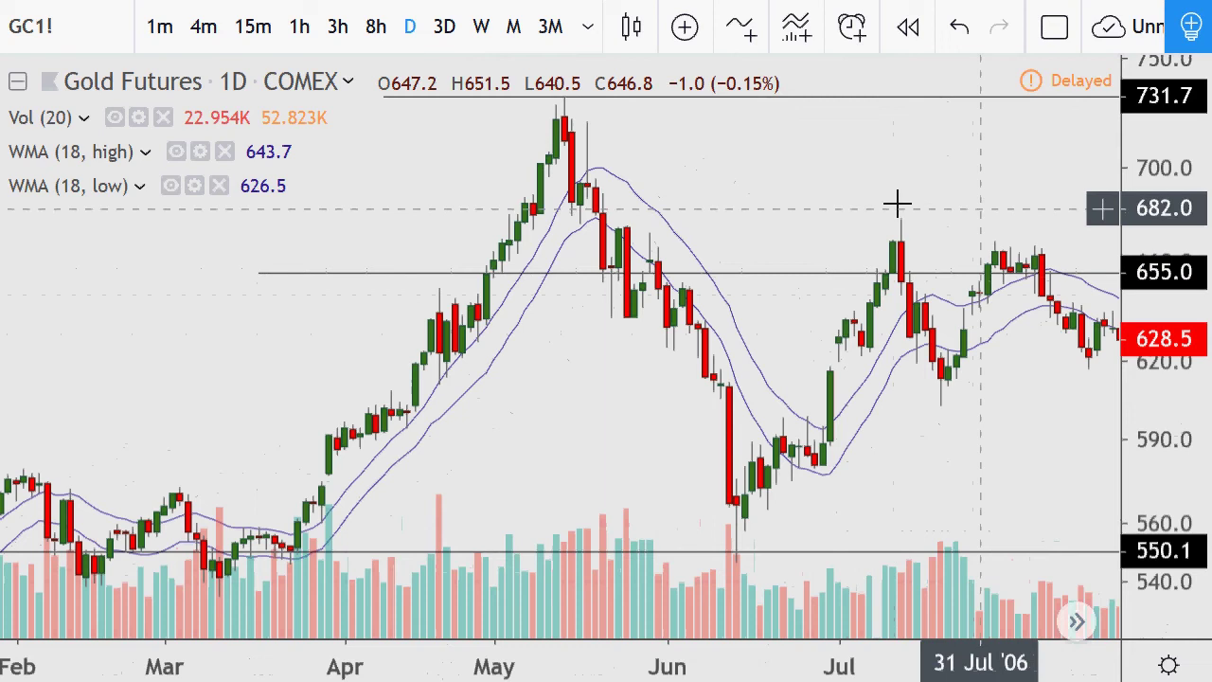
drag(858, 207, 636, 230)
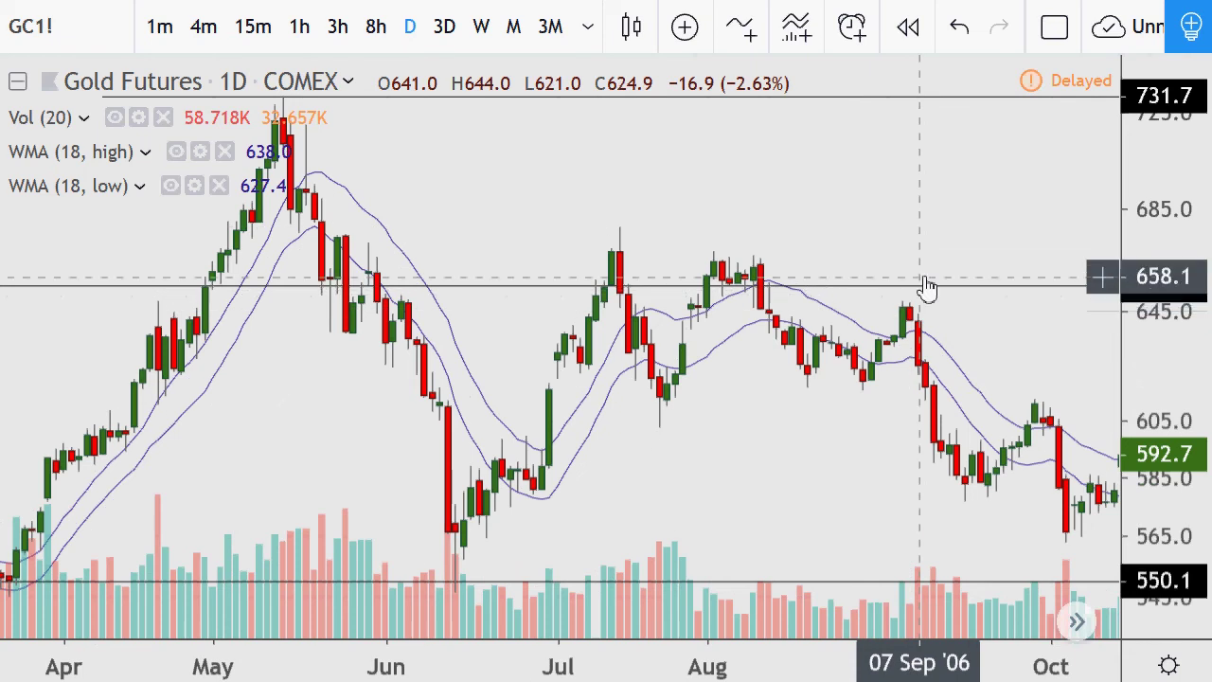
drag(983, 216, 819, 203)
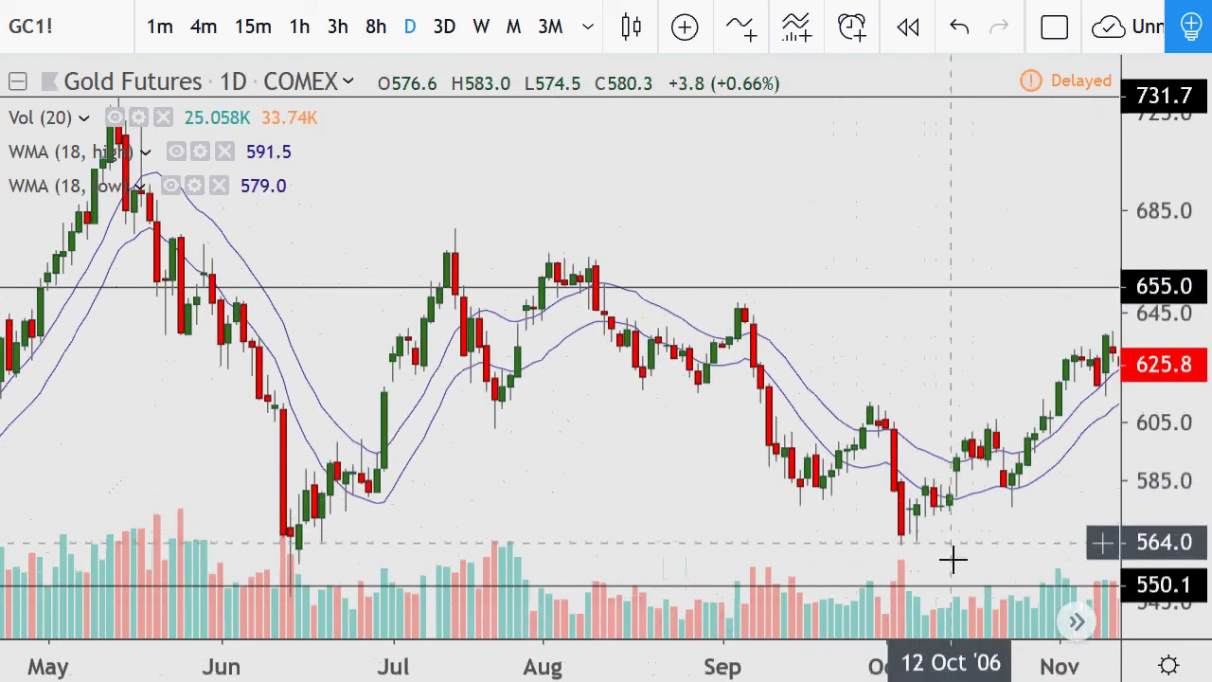
drag(982, 516, 804, 517)
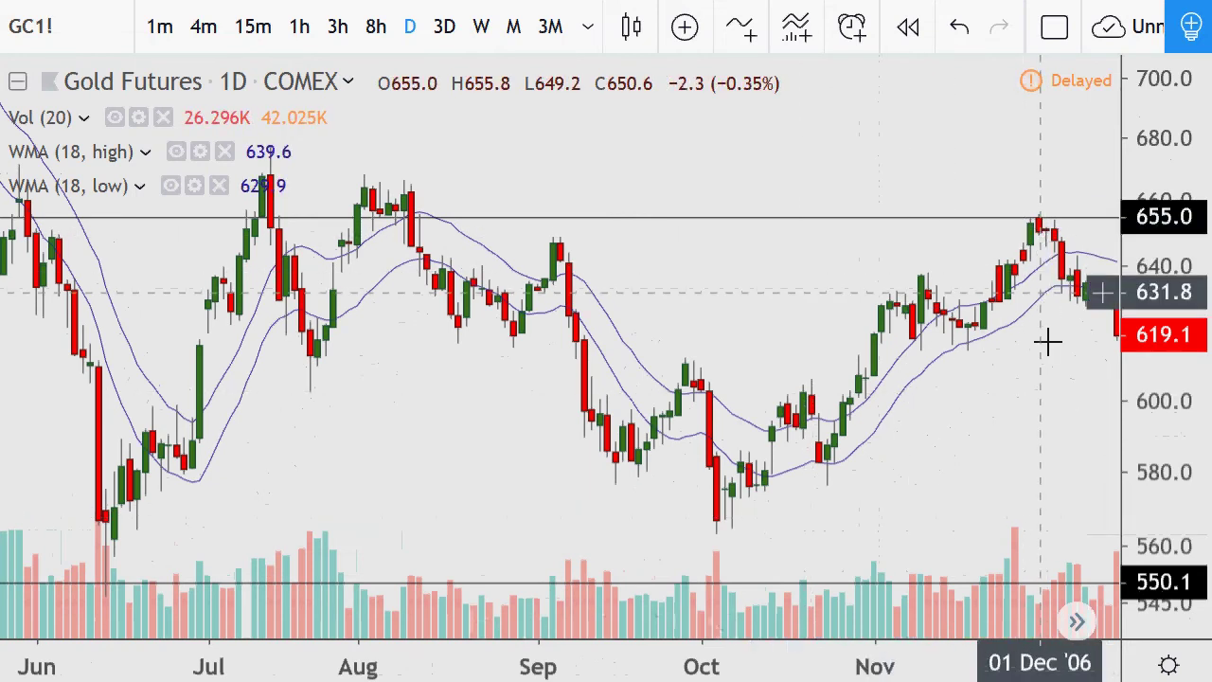
drag(1047, 342, 716, 365)
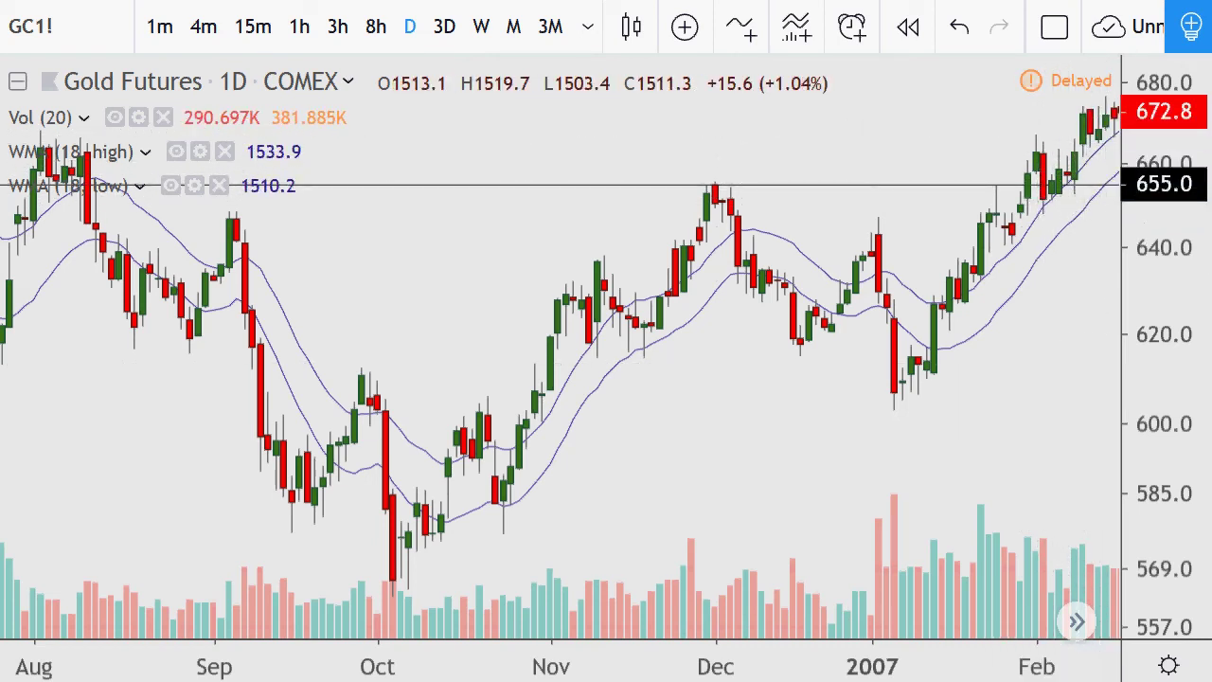
Switch to the spreadsheet and review the levels and percentage gaps in rows 10 to 12.
key(alt+Tab)
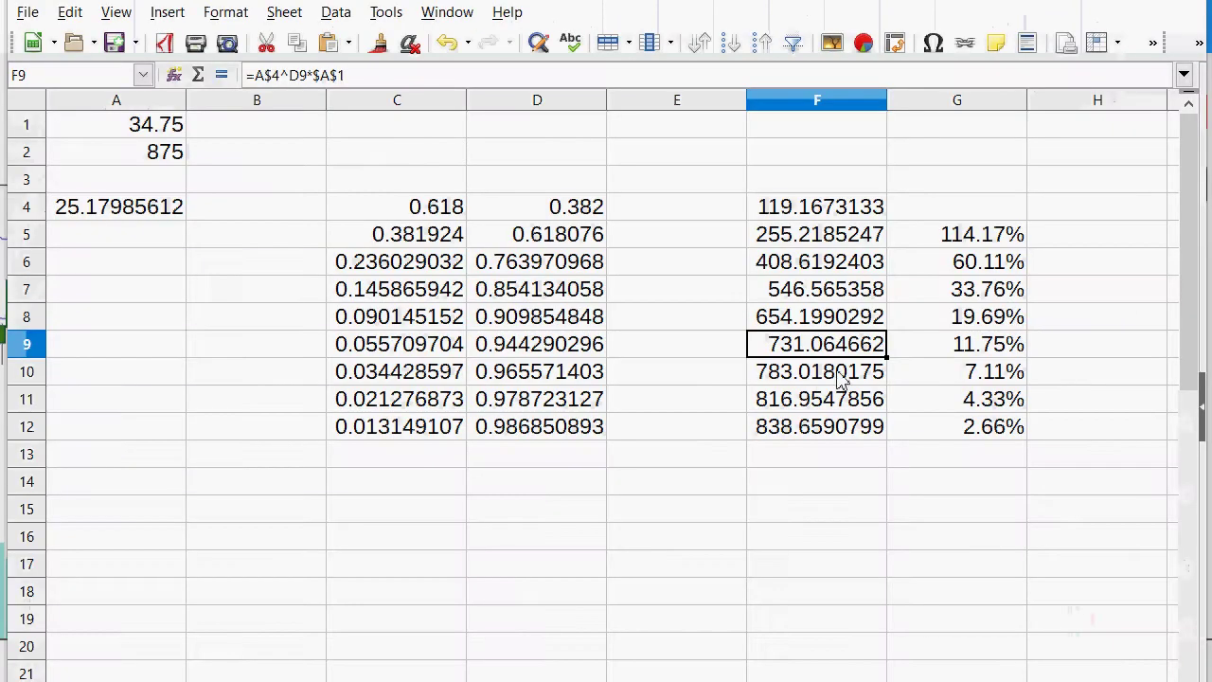
click(782, 375)
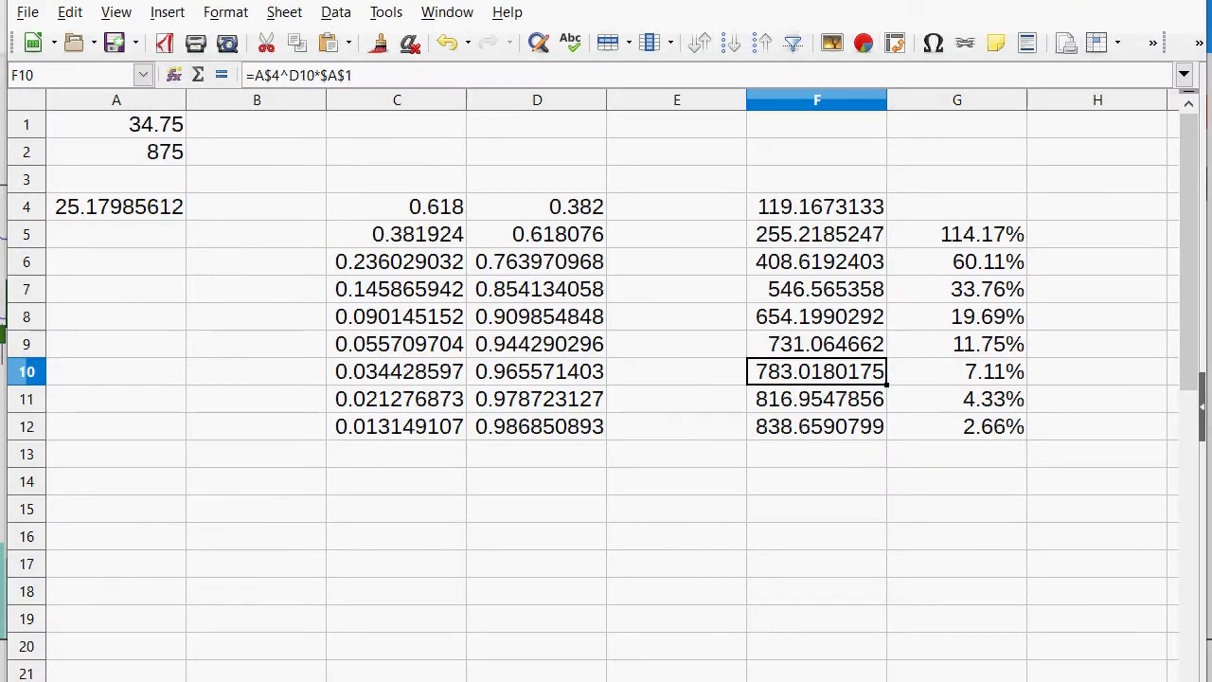
drag(989, 374, 429, 445)
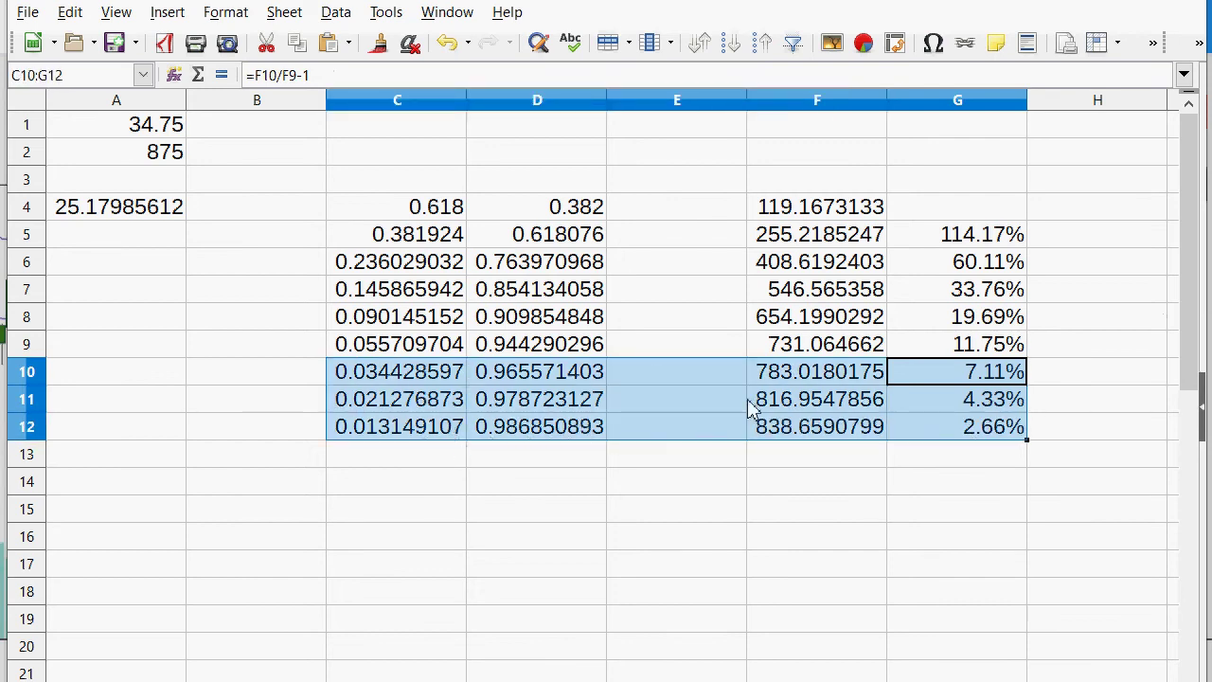
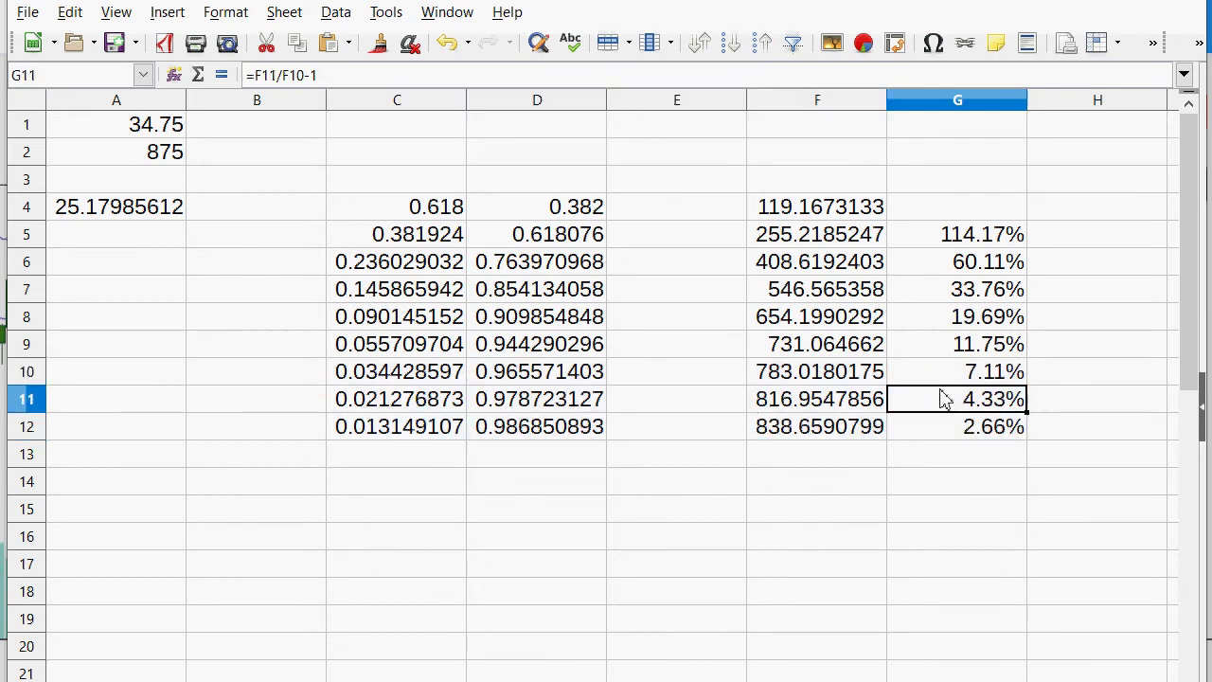
drag(819, 379, 942, 432)
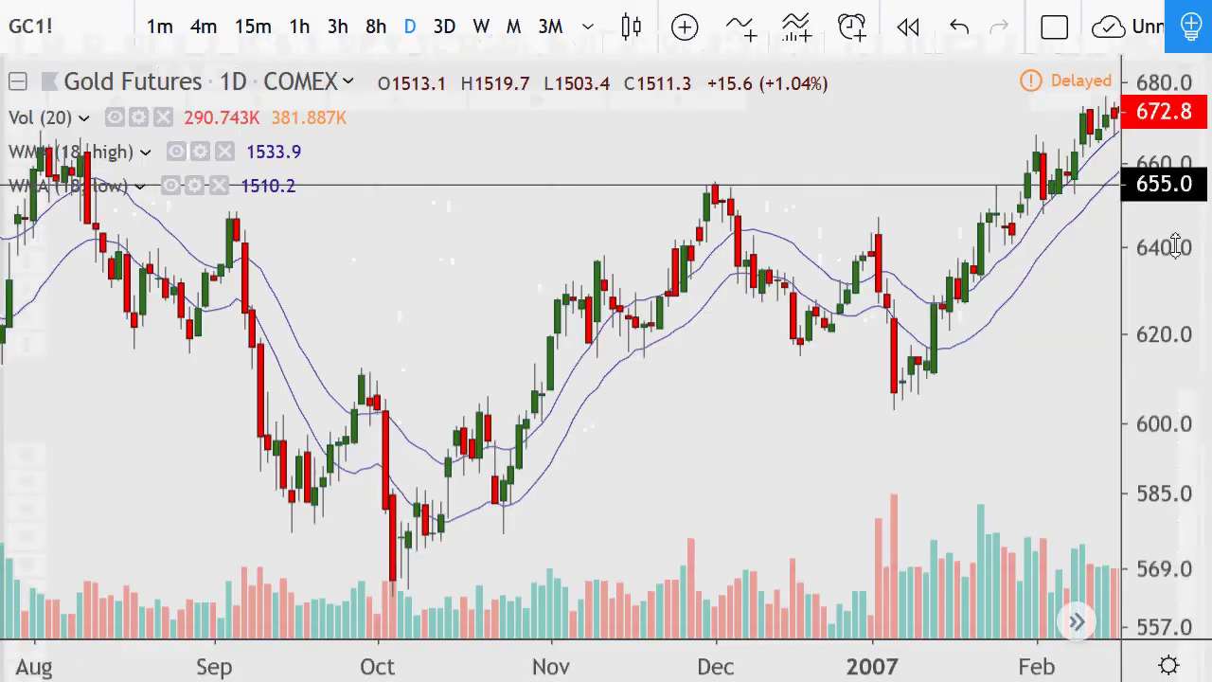
Draw a horizontal ray from 22 November 2006 on the gold futures chart and set its price to 783.0.
click(668, 429)
right_click(765, 431)
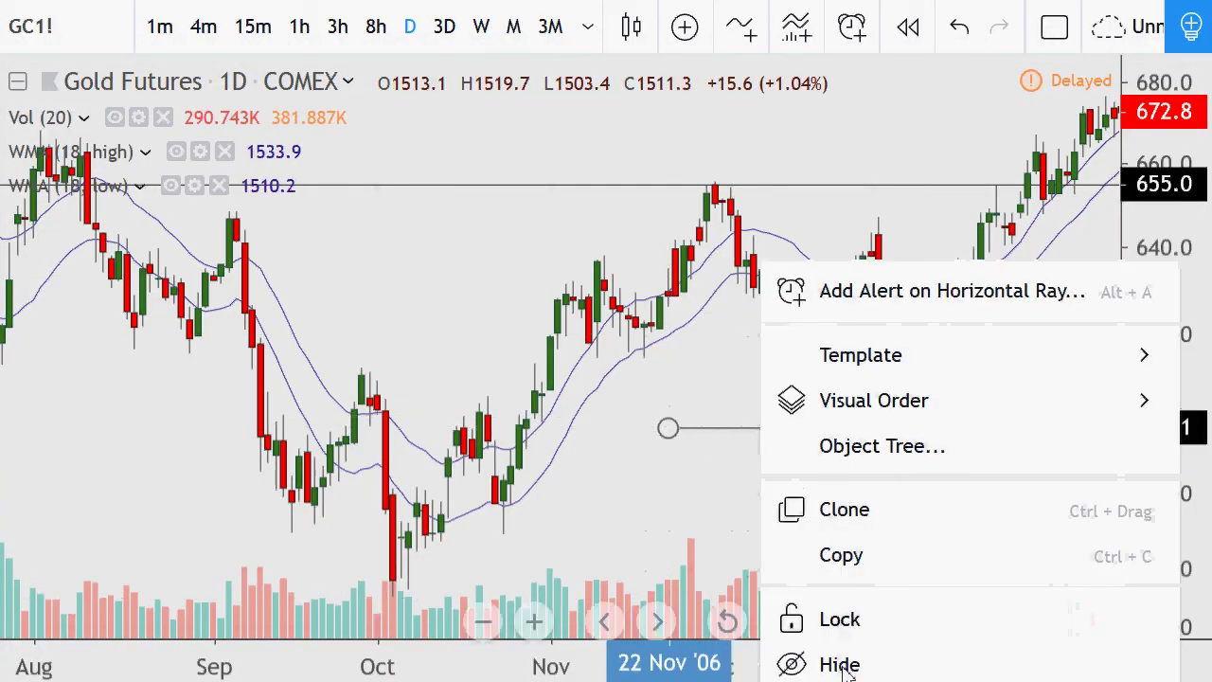
double_click(719, 428)
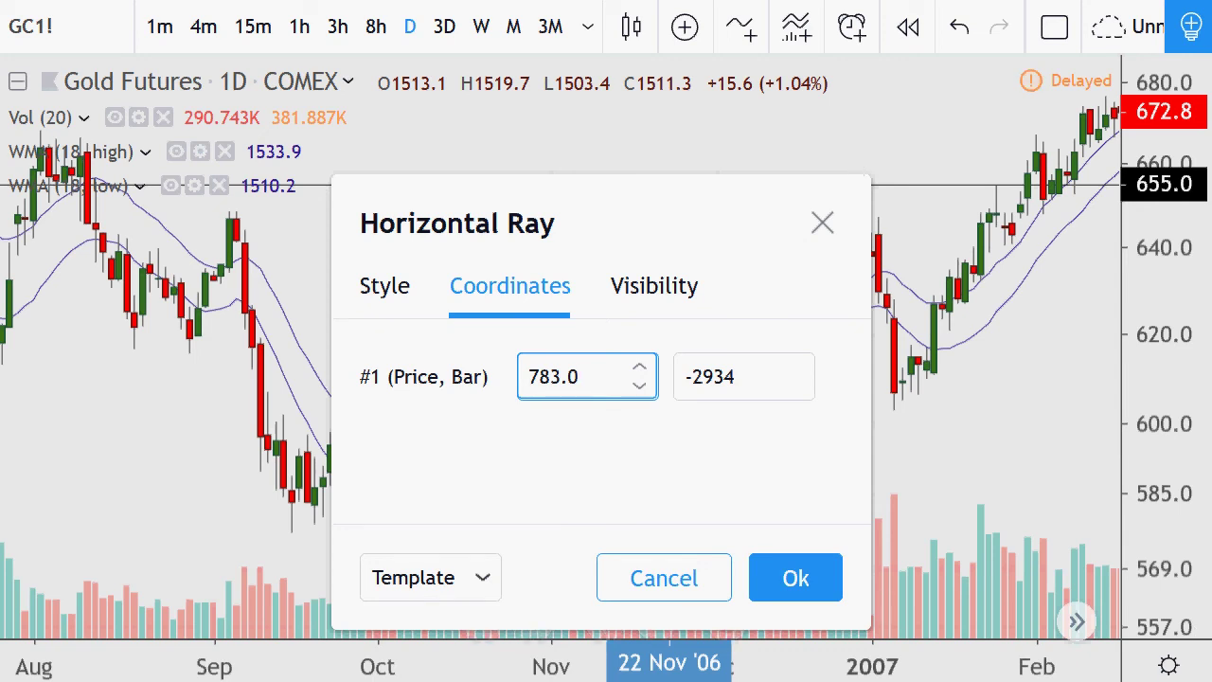
click(793, 578)
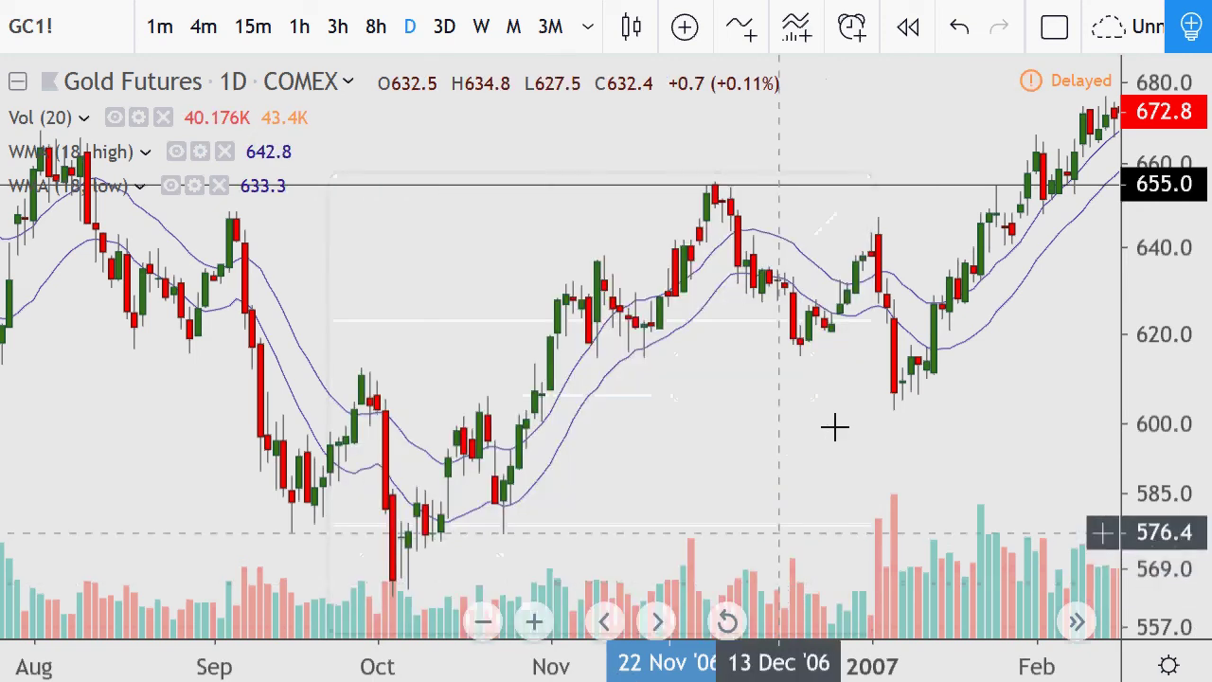
Examine how the daily price behaves around the 655.0, 731.7 and 783.0 rays through 2007 up to the autumn.
drag(906, 398, 551, 386)
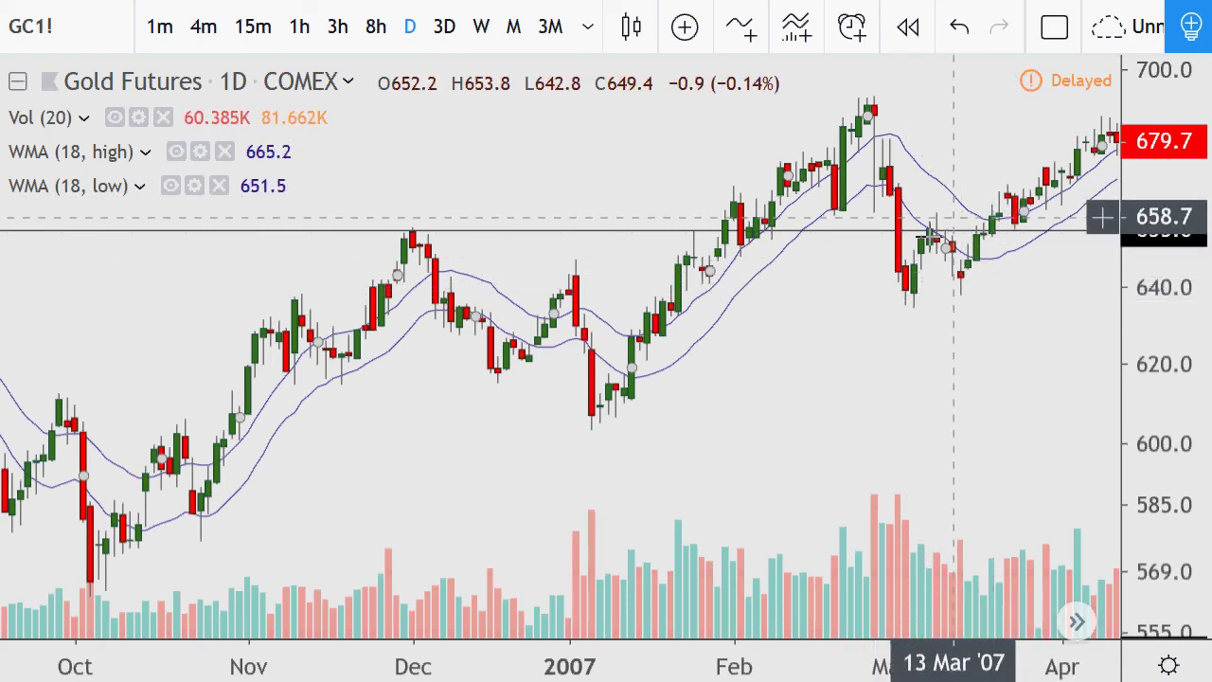
drag(1007, 151, 710, 243)
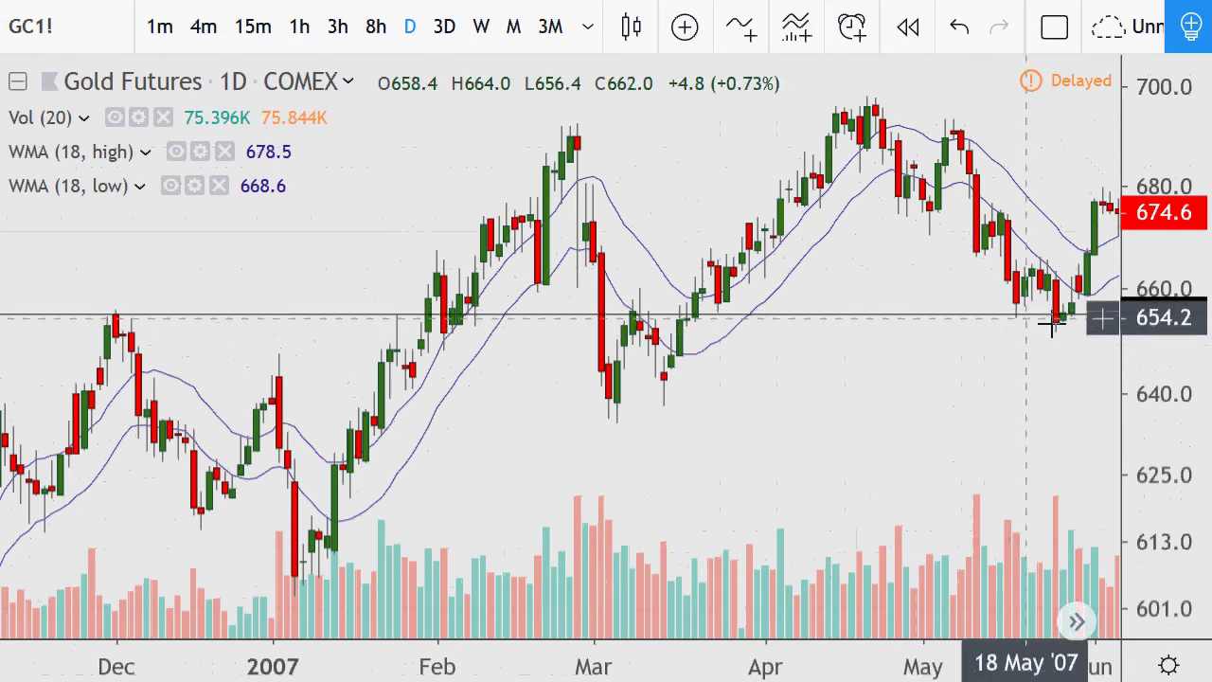
scroll(1048, 189, right, 5)
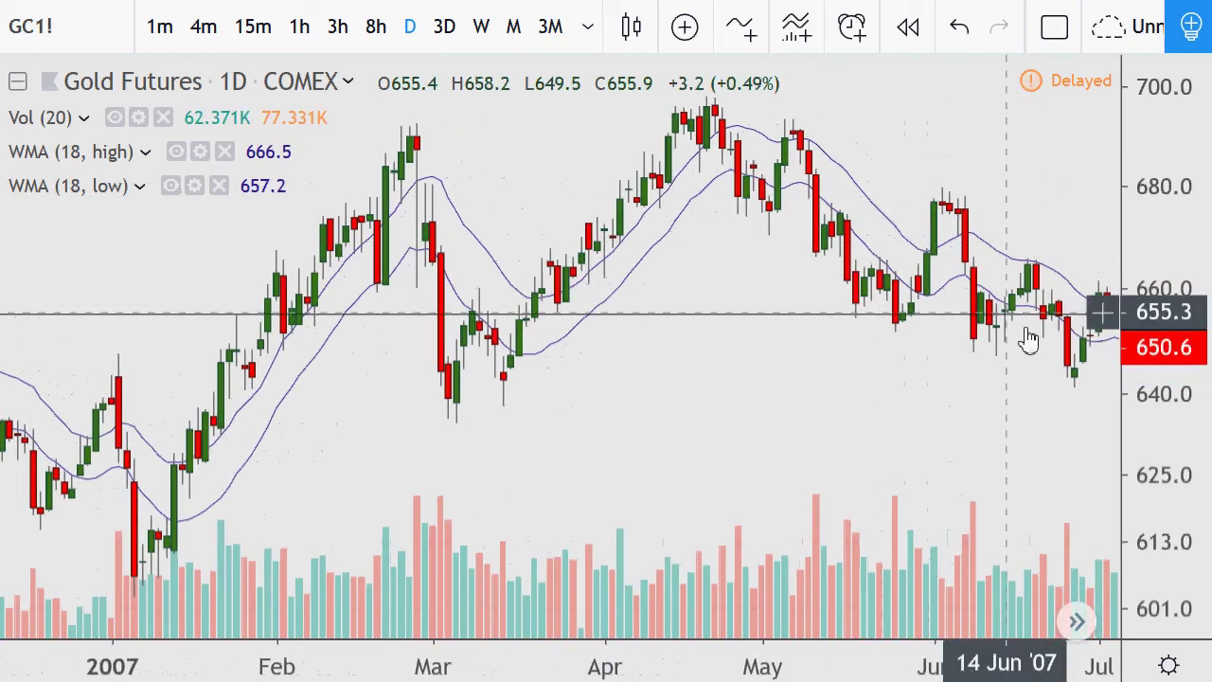
scroll(1018, 164, right, 3)
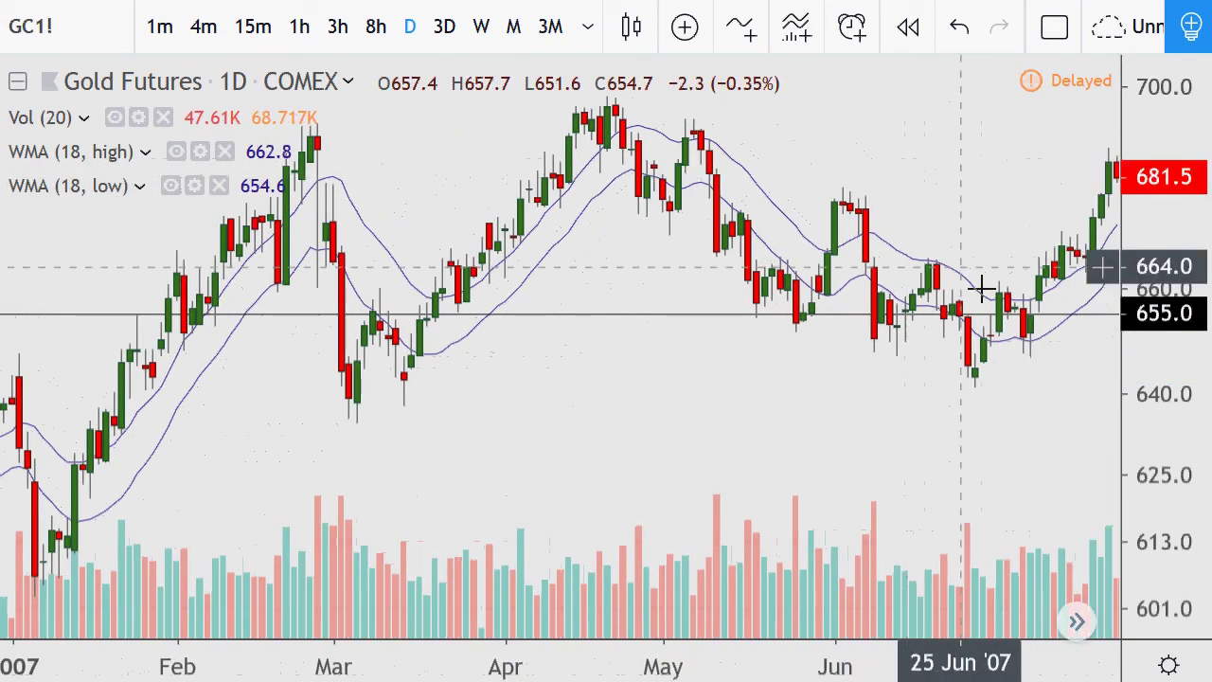
drag(1074, 252, 827, 238)
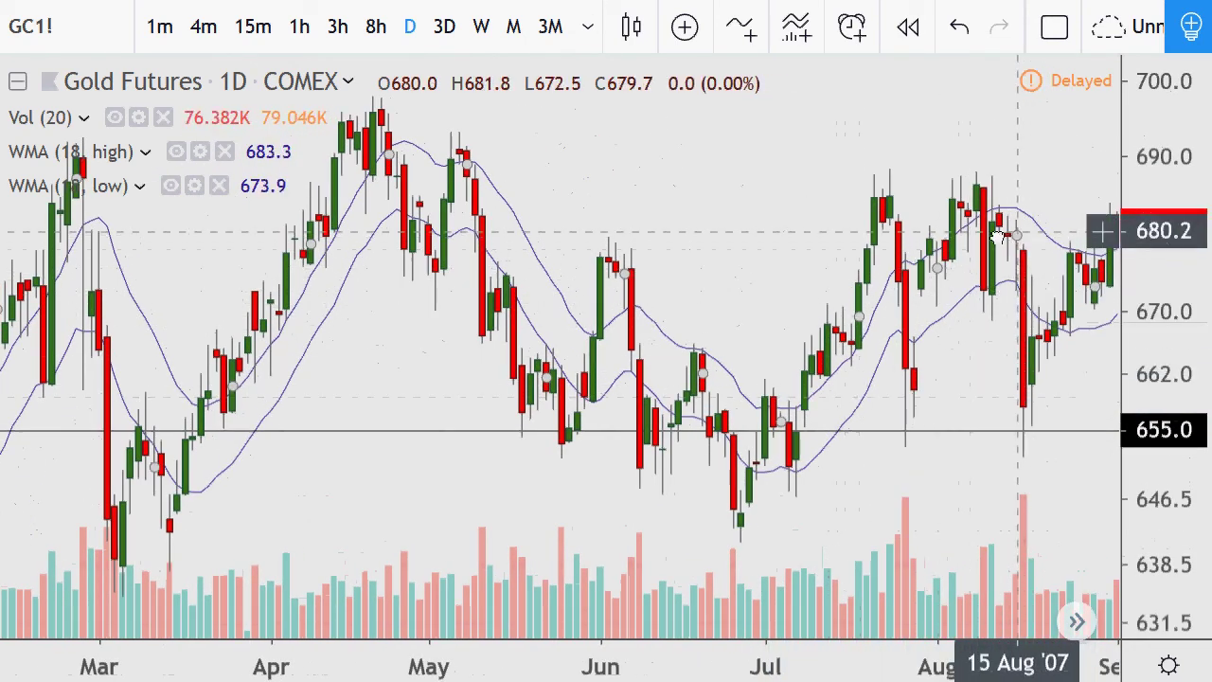
drag(1020, 230, 881, 237)
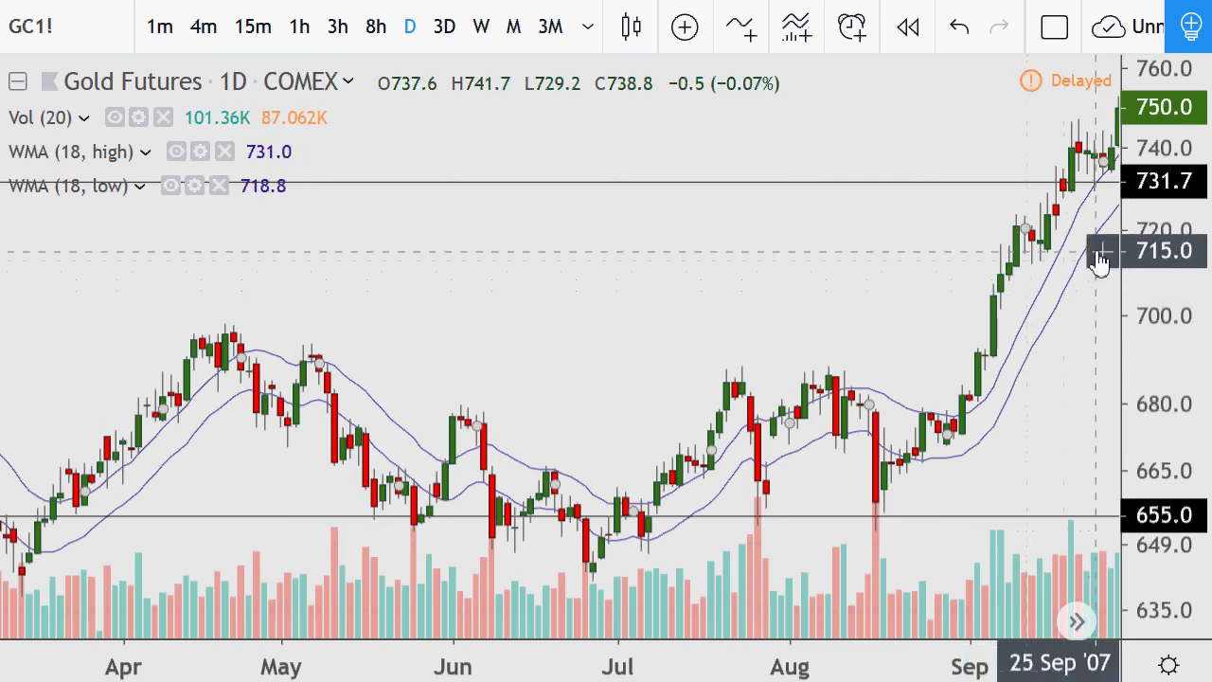
drag(1098, 290, 1006, 343)
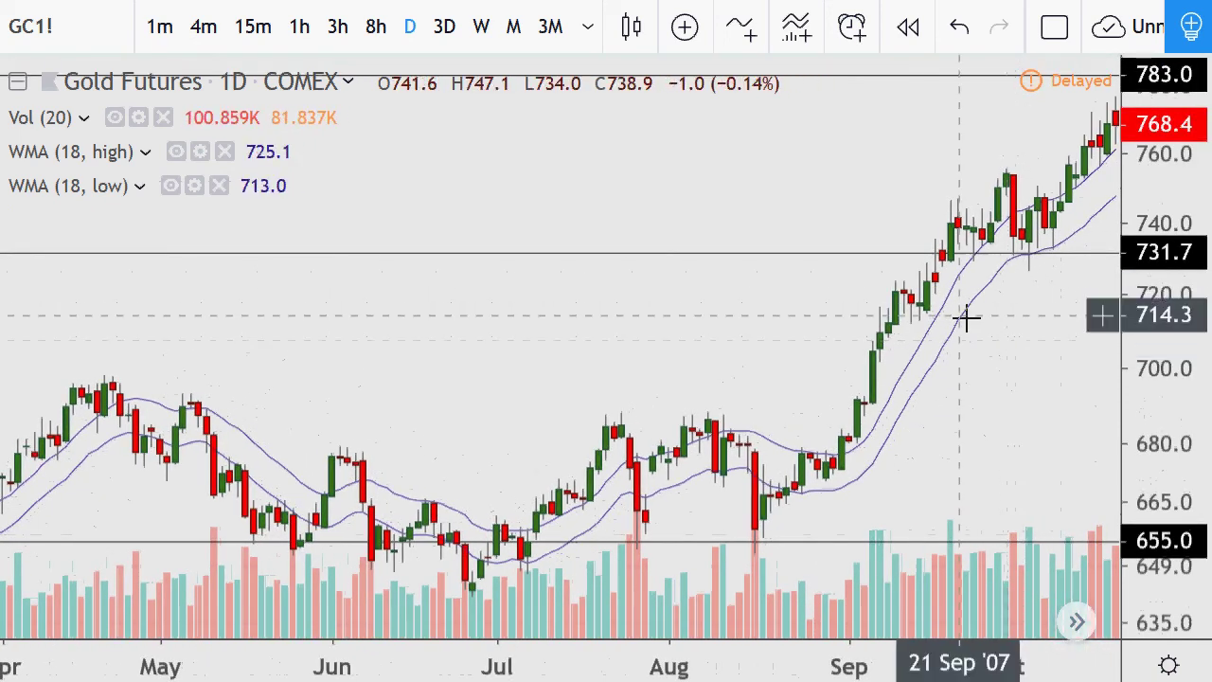
drag(1070, 202, 965, 226)
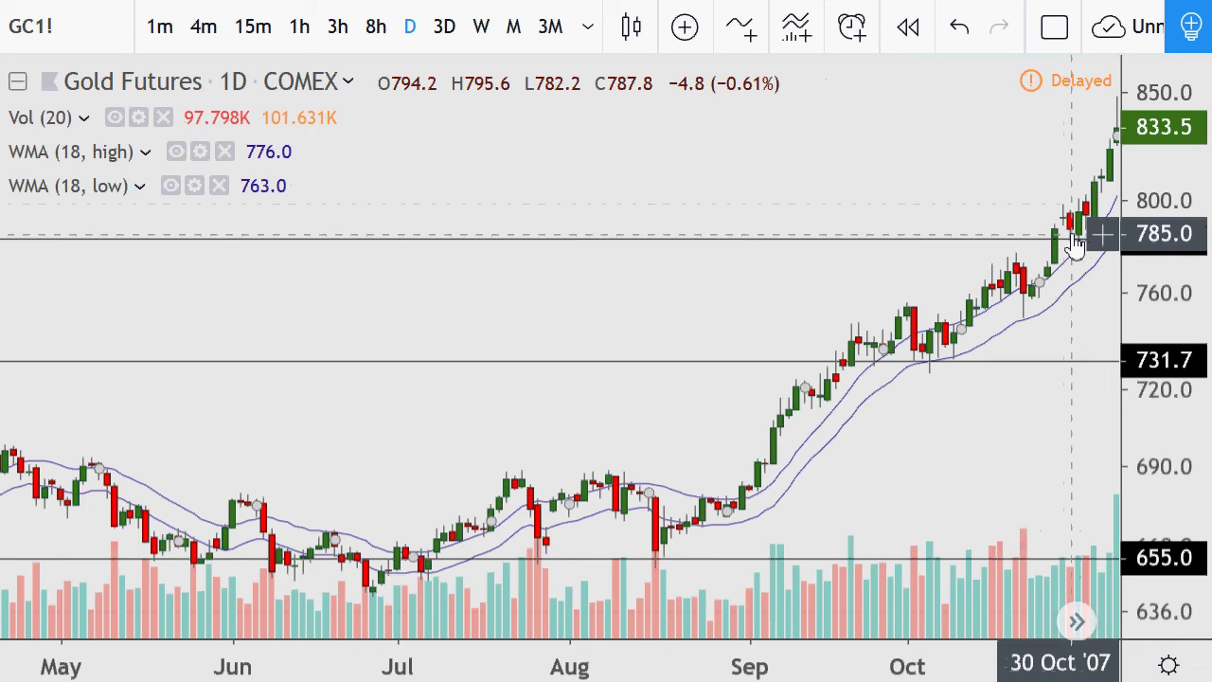
Move the 783.0 horizontal ray on the daily gold chart up to 843.1, near the November 2007 high.
drag(1066, 286, 1038, 294)
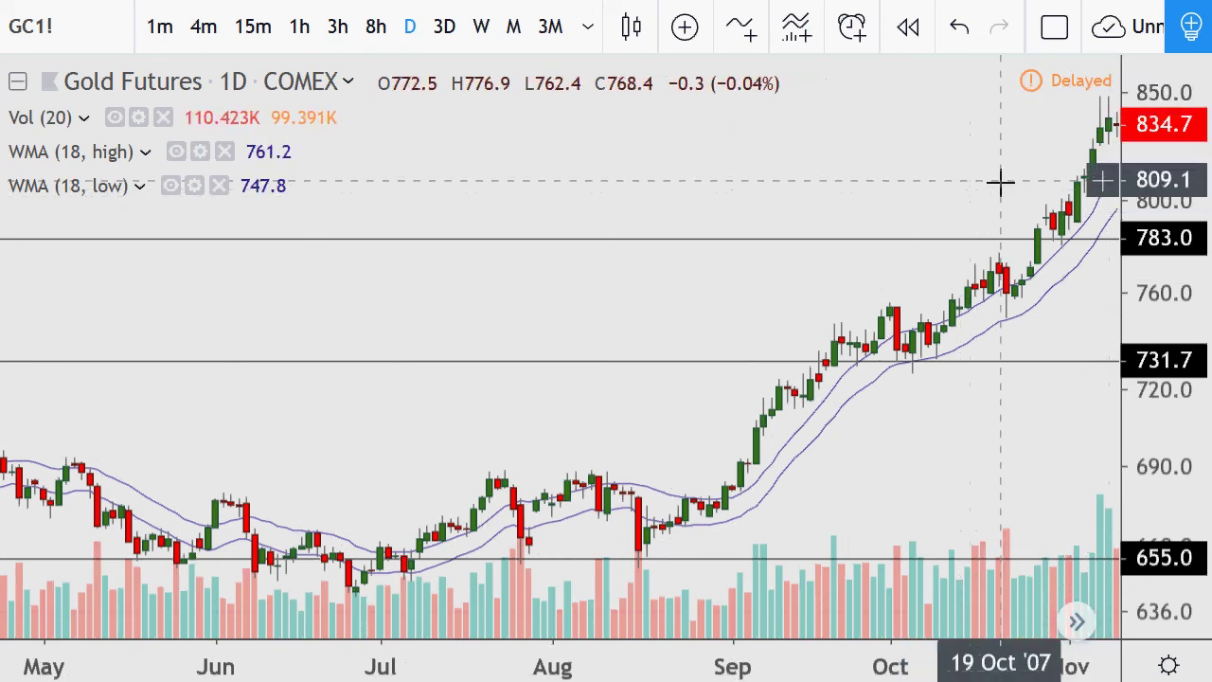
drag(966, 243, 1026, 111)
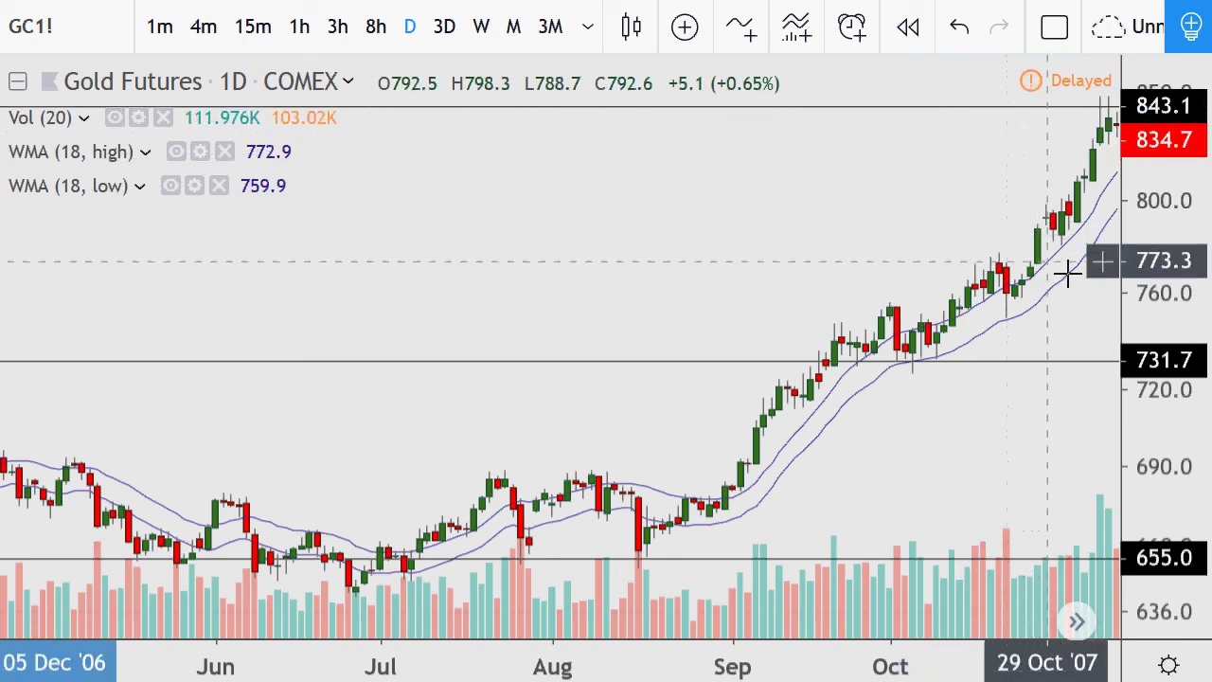
drag(790, 276, 620, 283)
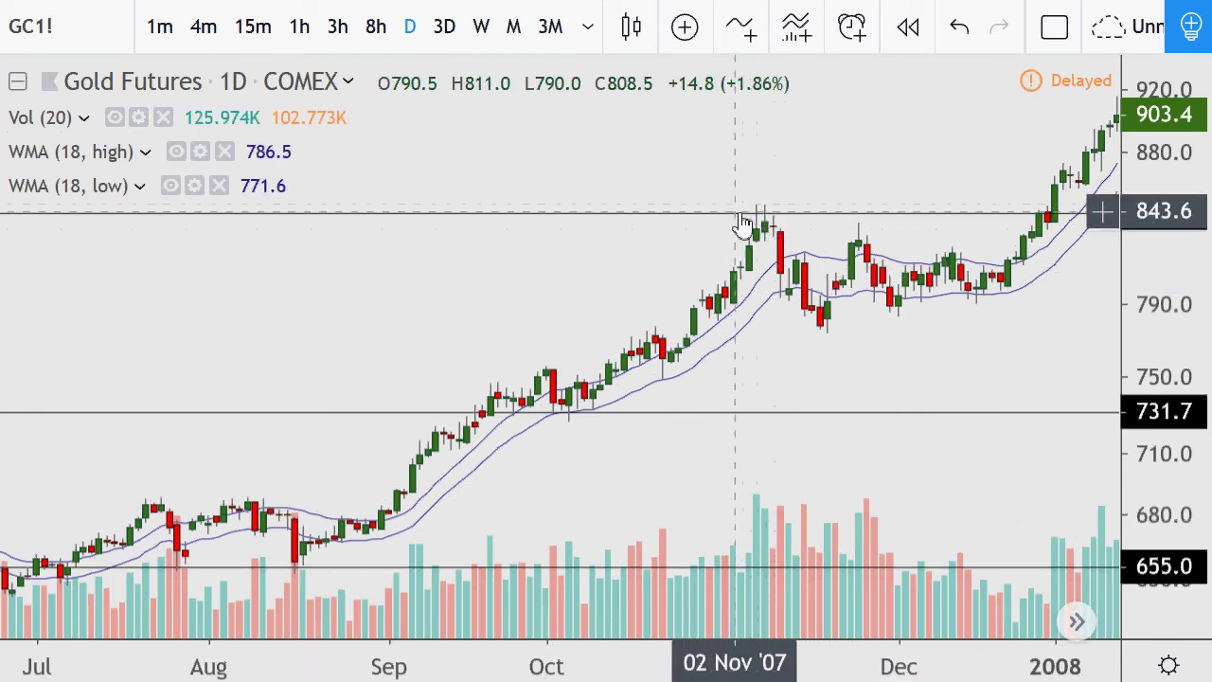
Examine how the daily price behaves around the 843.1 and 731.7 rays from November 2007 to early 2009.
drag(857, 305, 438, 306)
scroll(919, 270, down, 3)
scroll(920, 271, down, 4)
drag(976, 359, 599, 354)
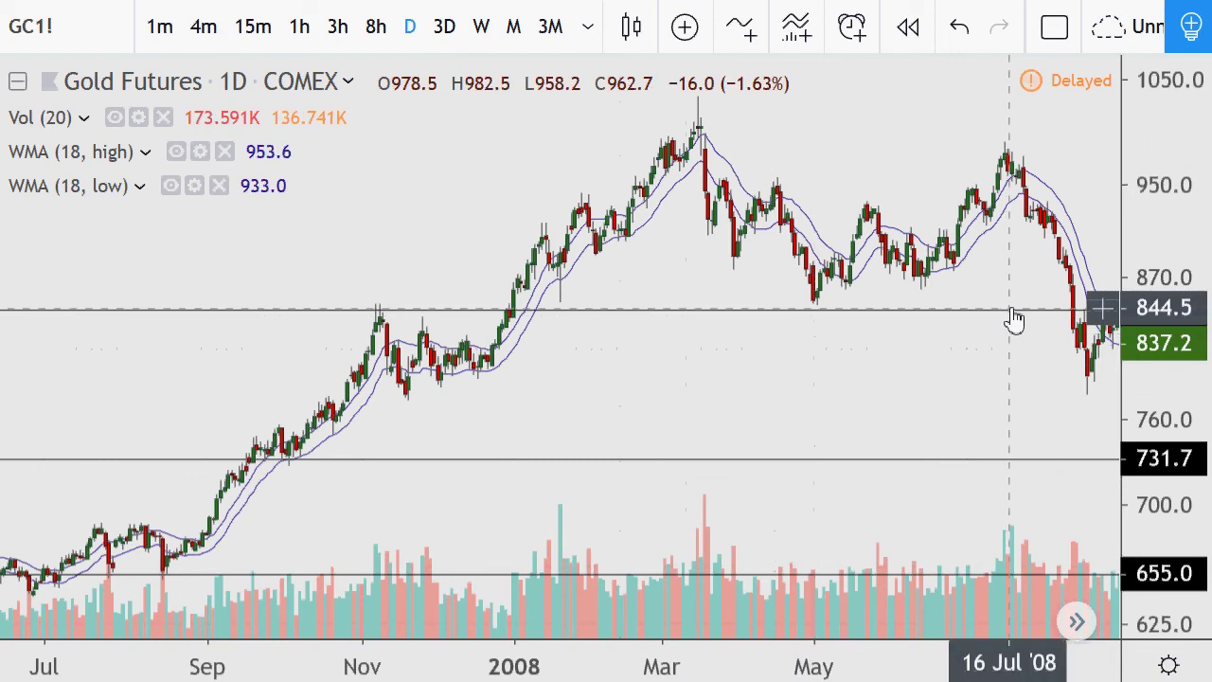
drag(975, 395, 795, 405)
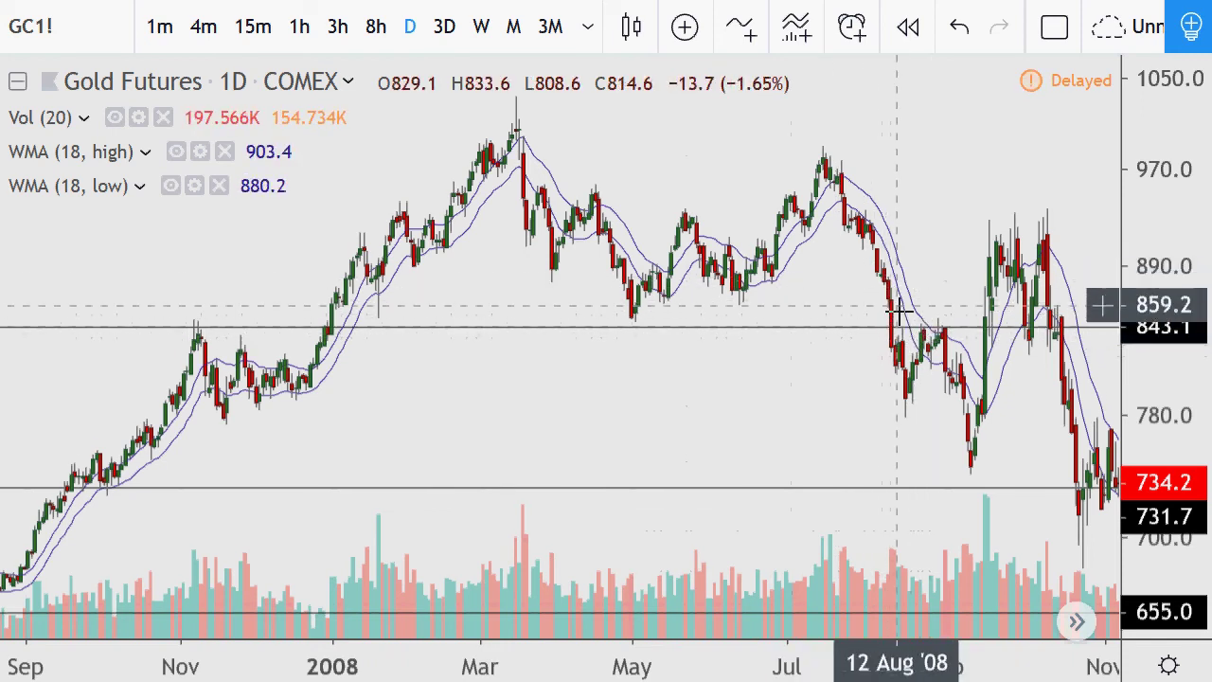
drag(921, 232, 830, 216)
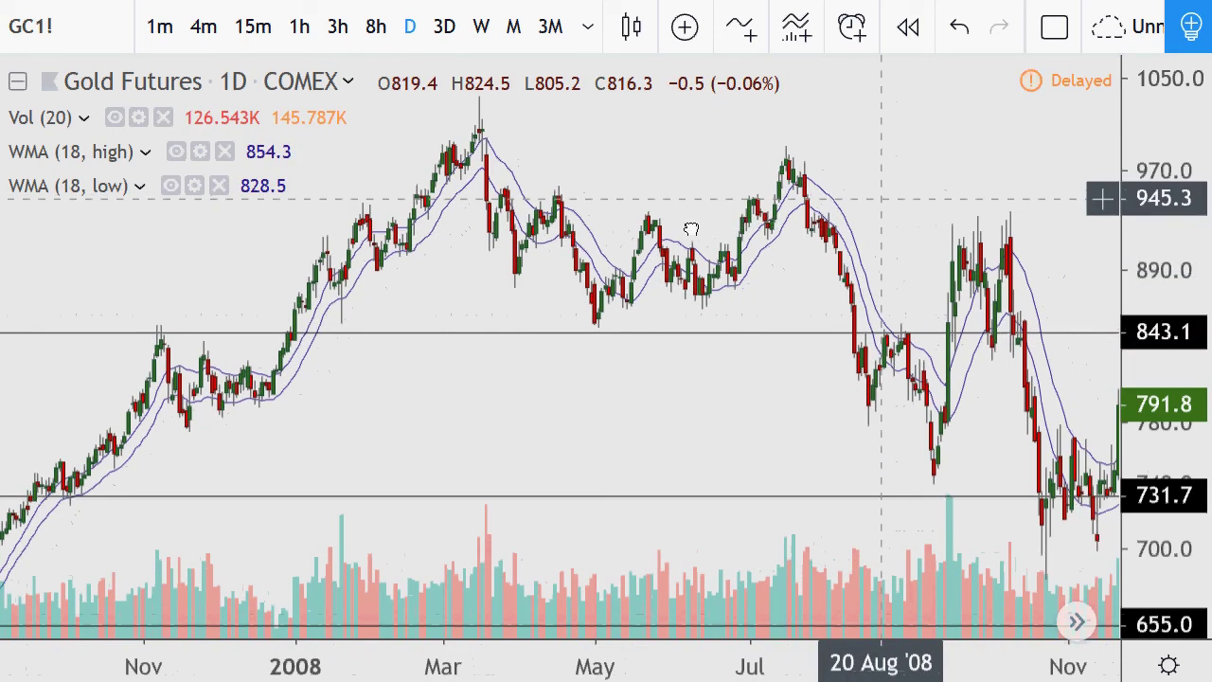
drag(706, 225, 695, 237)
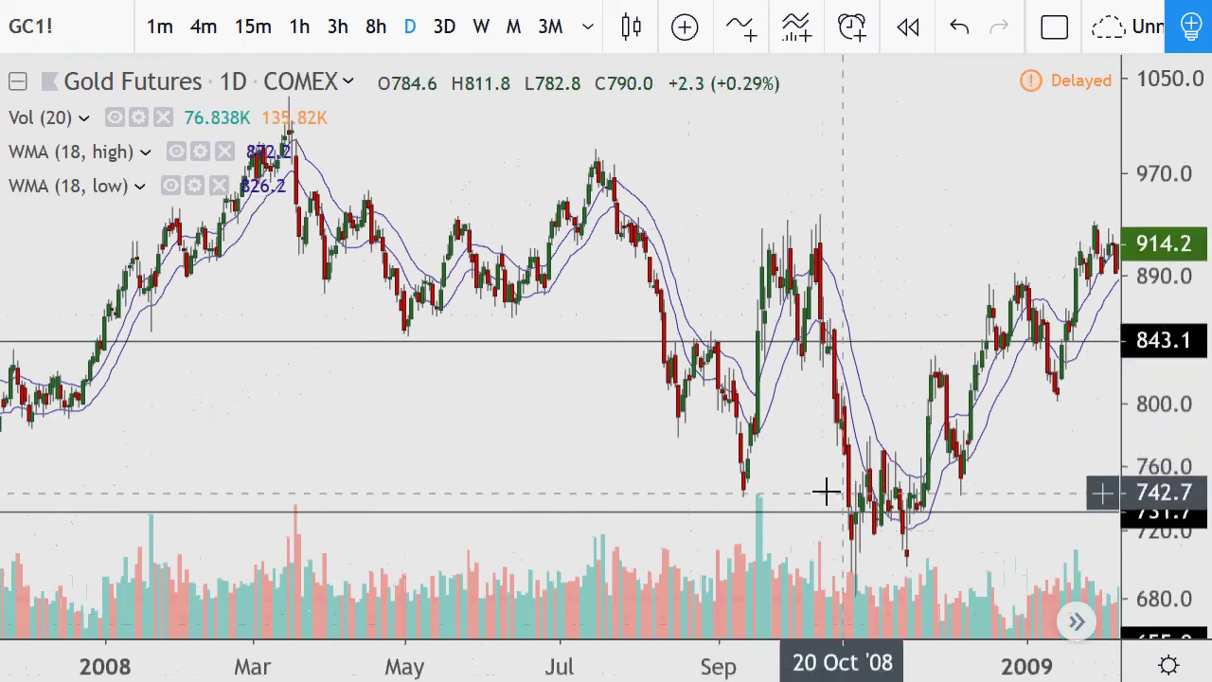
drag(920, 354, 833, 578)
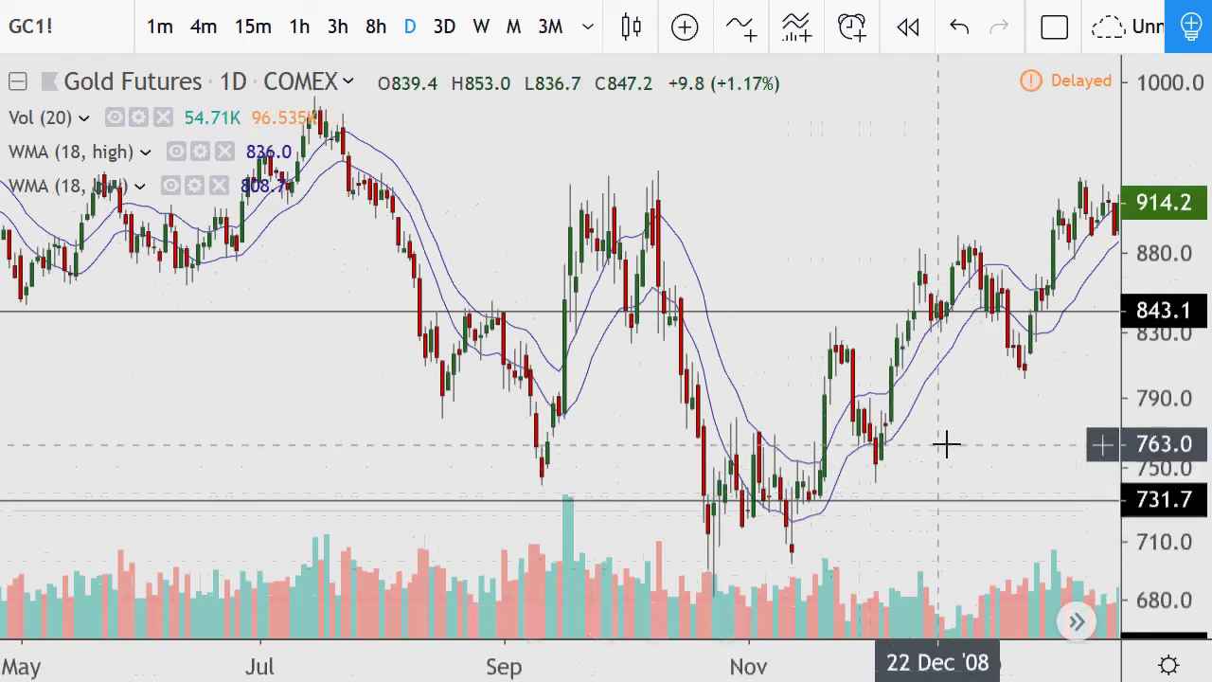
scroll(815, 232, down, 3)
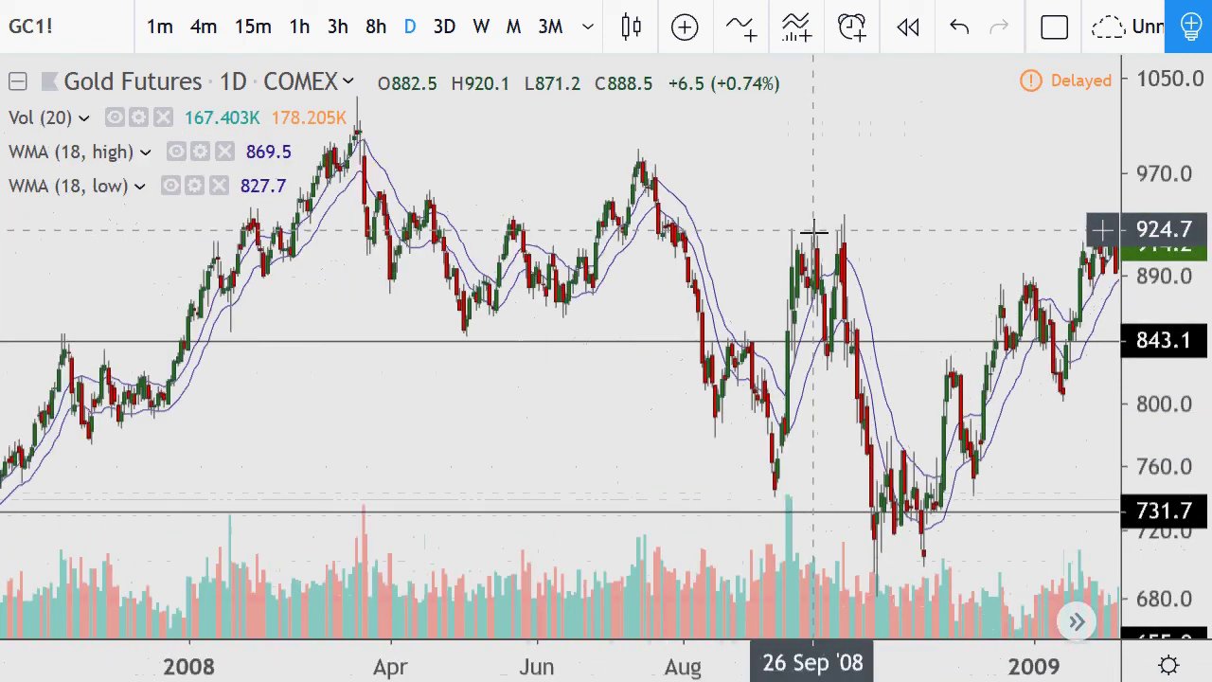
scroll(814, 232, down, 2)
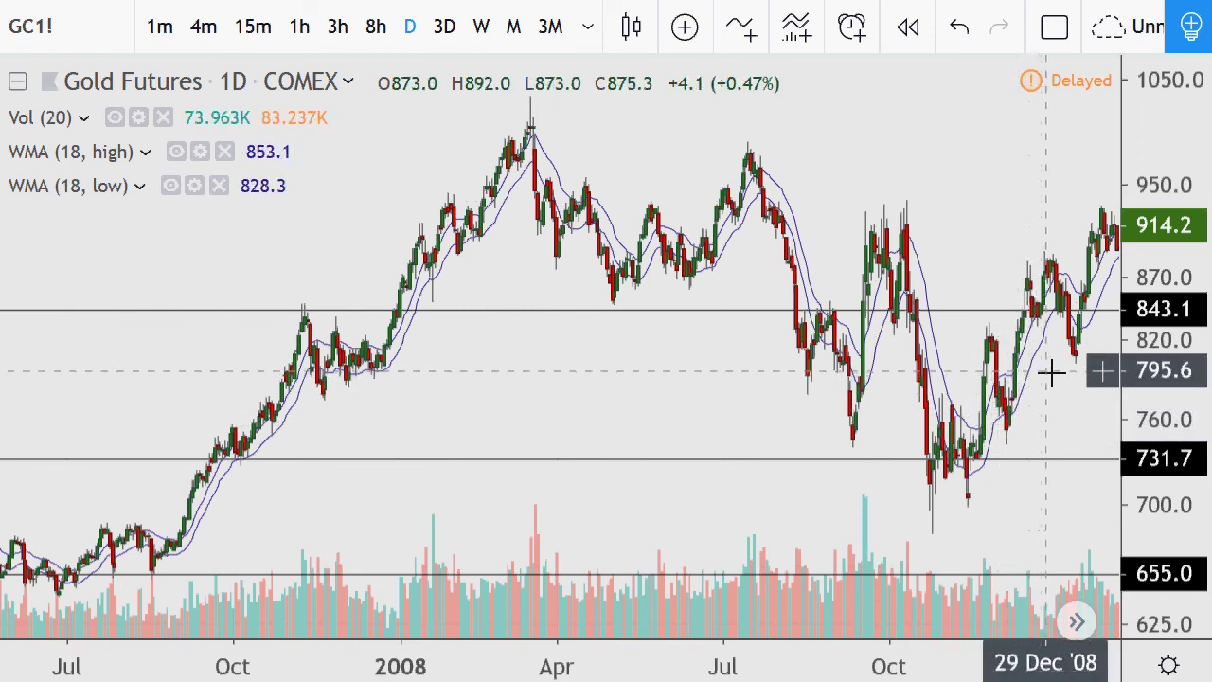
scroll(1028, 360, down, 2)
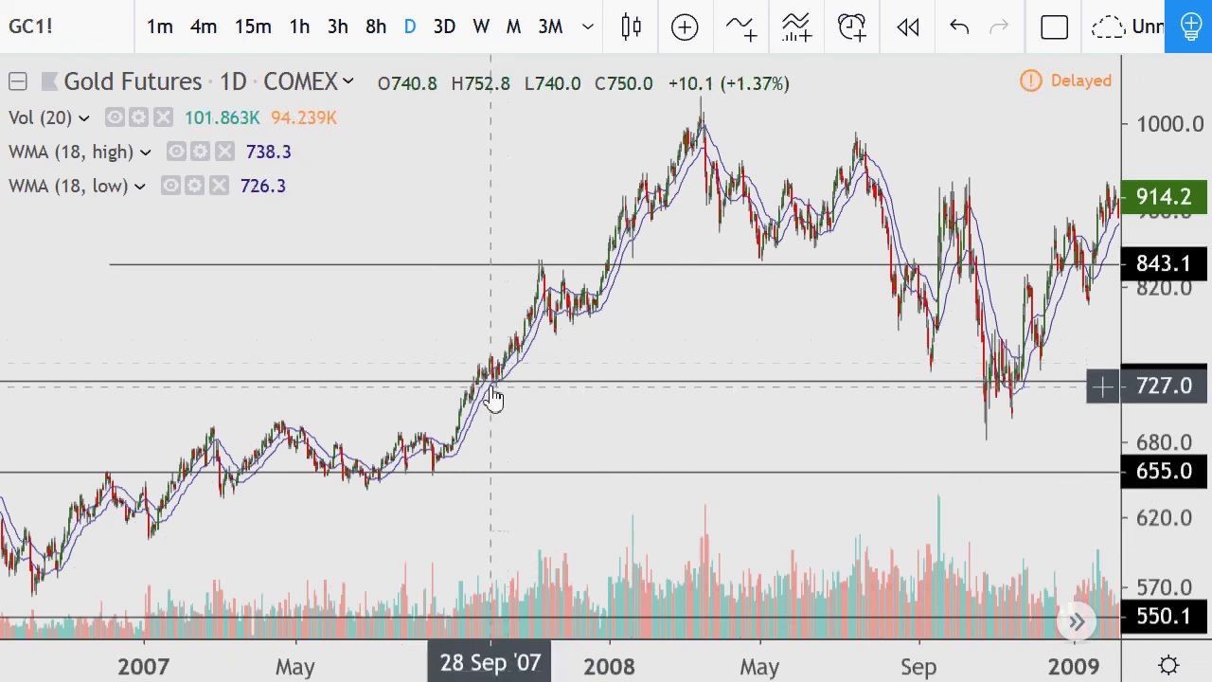
click(470, 467)
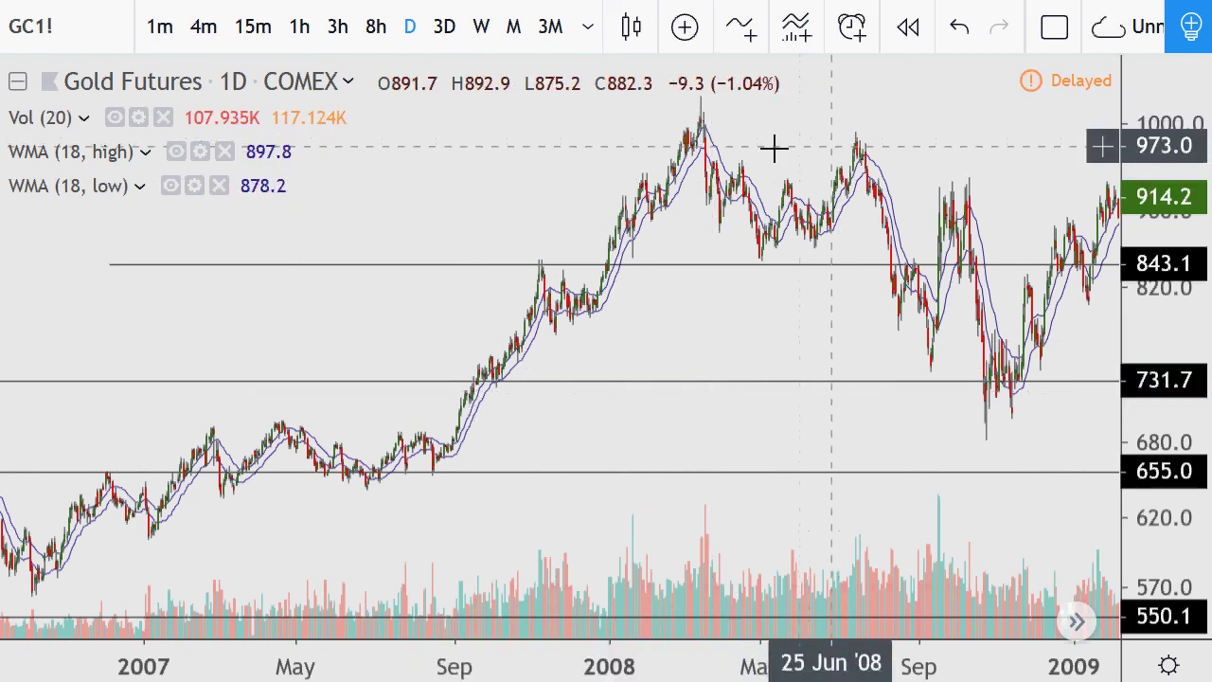
Draw a horizontal ray at 1017.3 near the March 2008 high and follow it through to early 2010.
drag(774, 147, 644, 151)
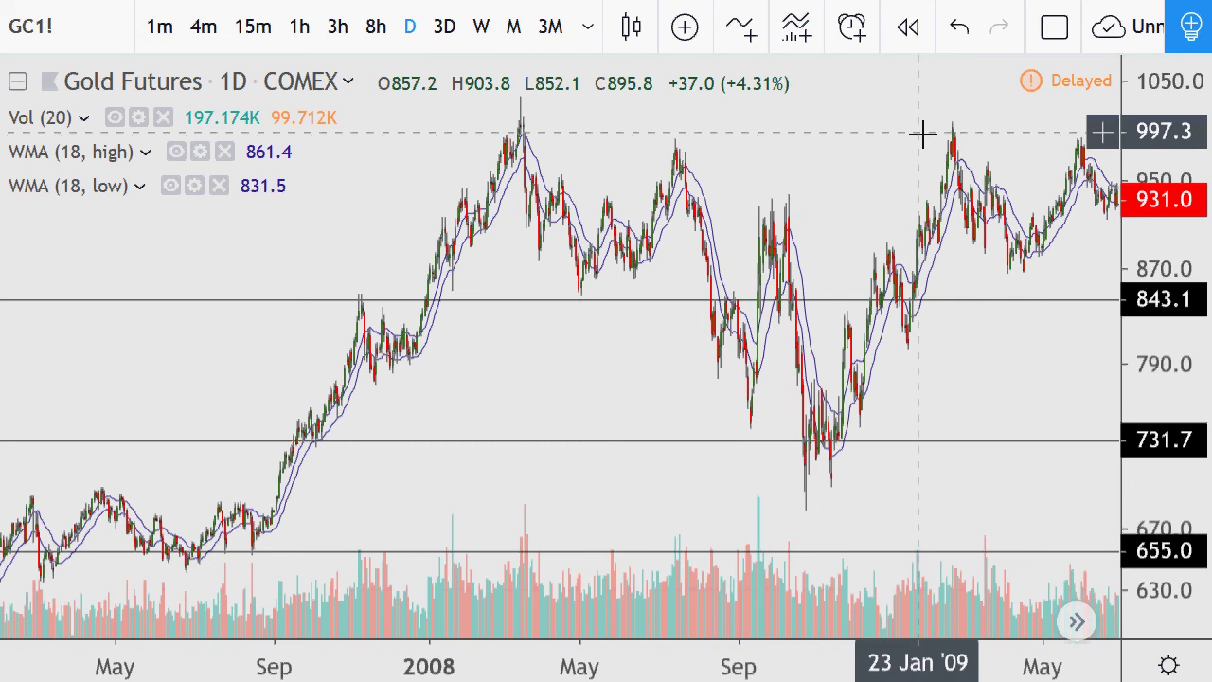
drag(923, 136, 760, 136)
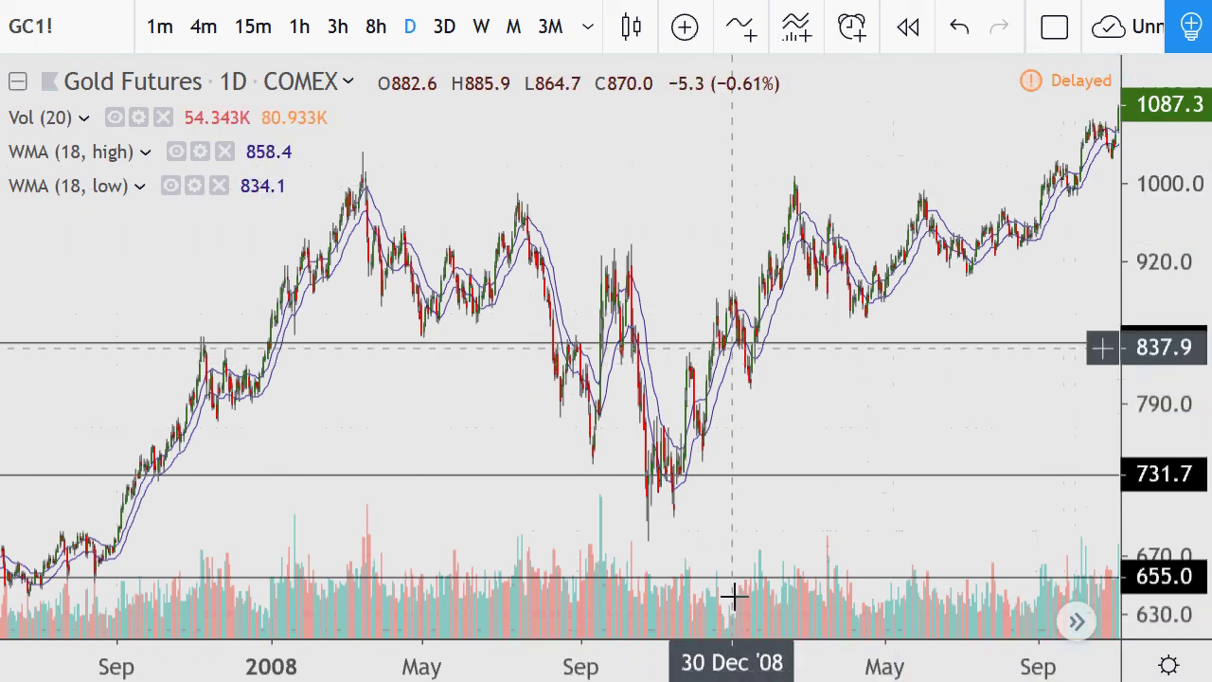
click(331, 168)
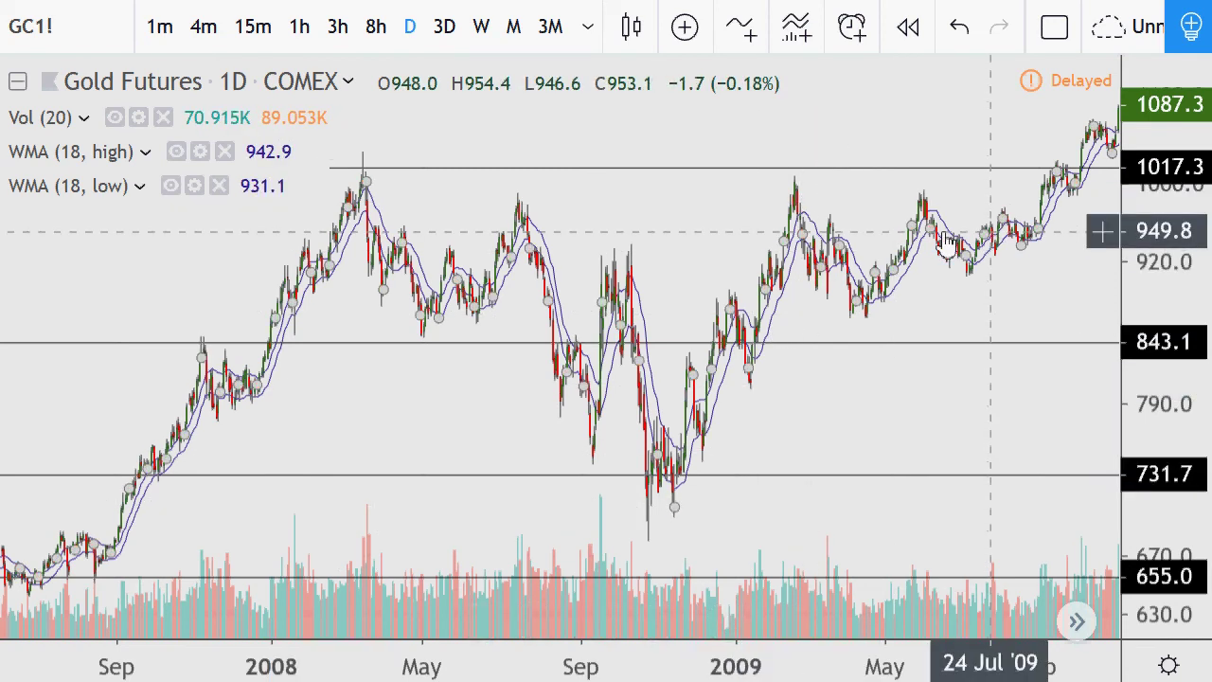
drag(974, 230, 814, 243)
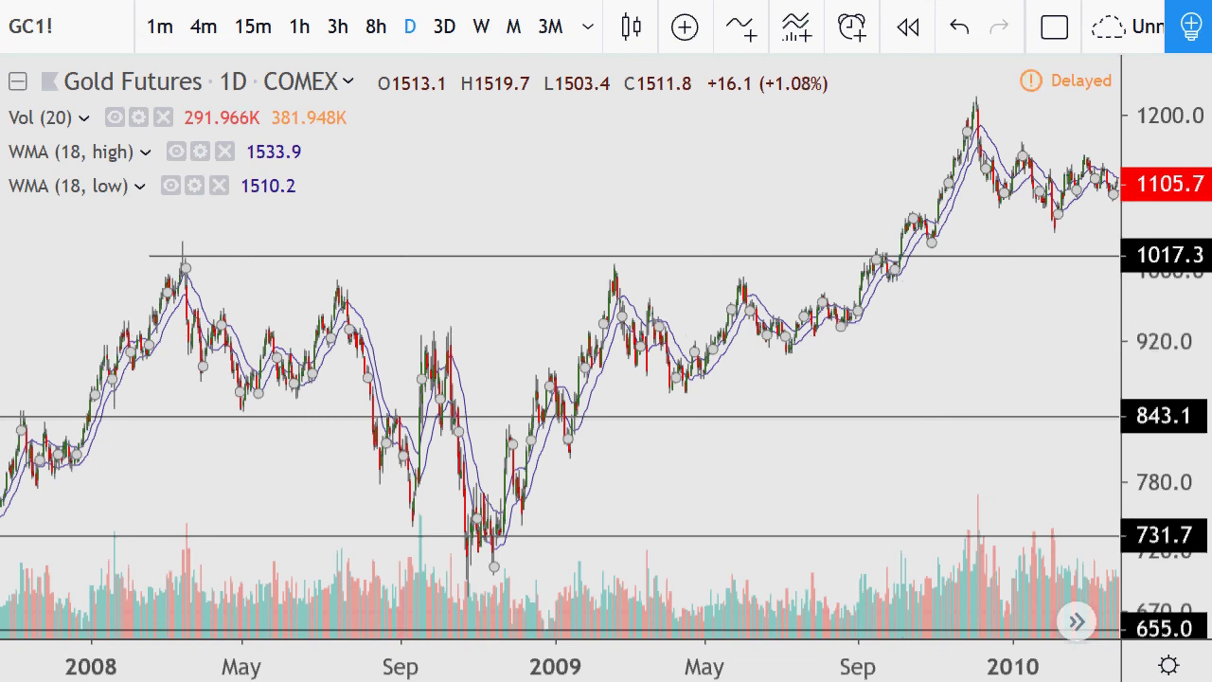
Set the gold chart to the 3M interval and place a horizontal ray at 864.4 near the 1980 high.
click(550, 26)
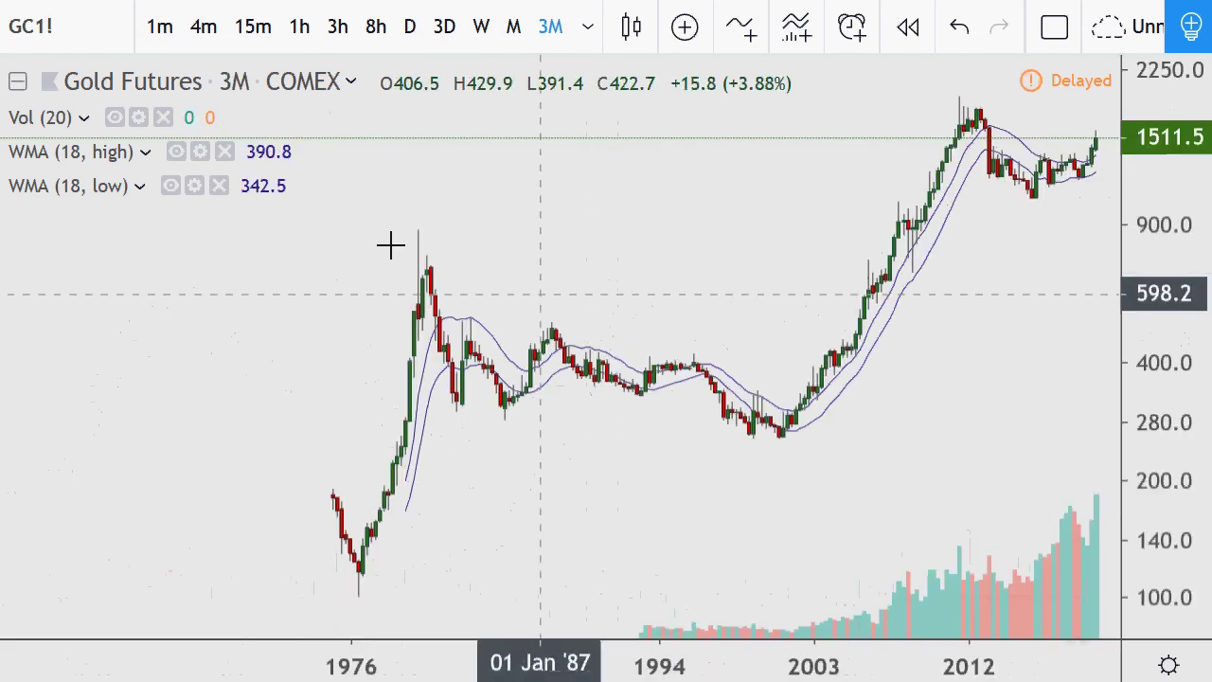
click(320, 244)
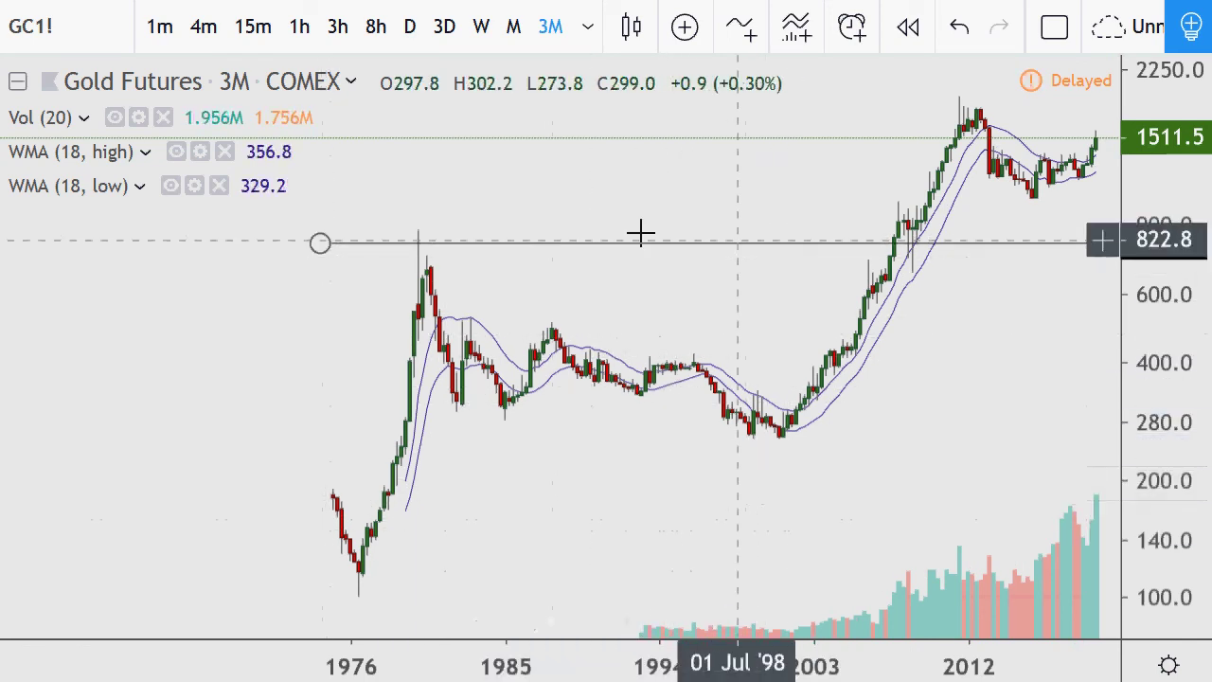
drag(560, 250, 559, 233)
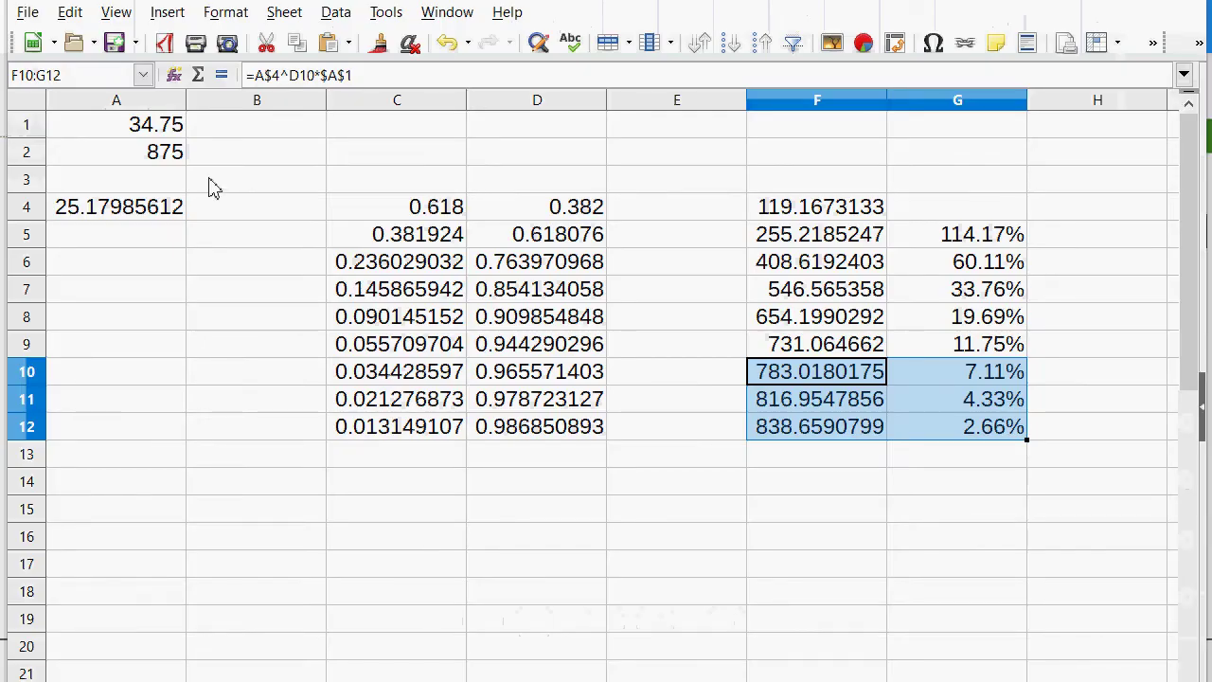
Switch to the spreadsheet and set the high price in A2 to 1920.
click(142, 157)
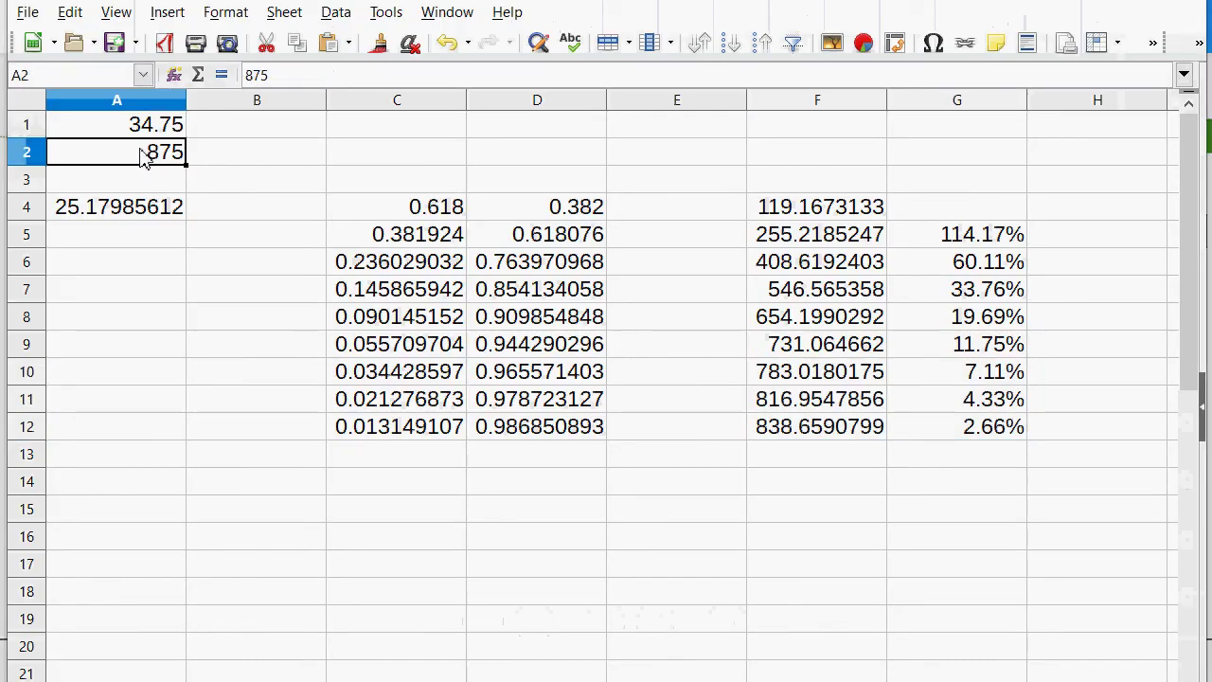
text(19)
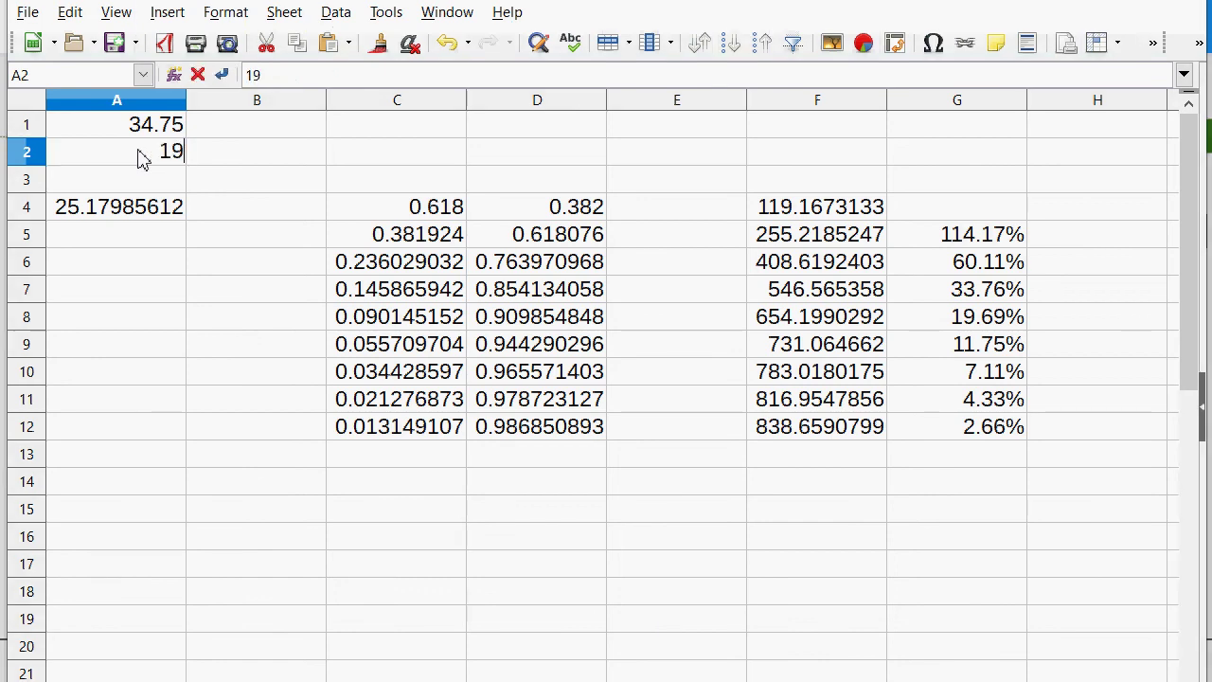
text(20)
key(Return)
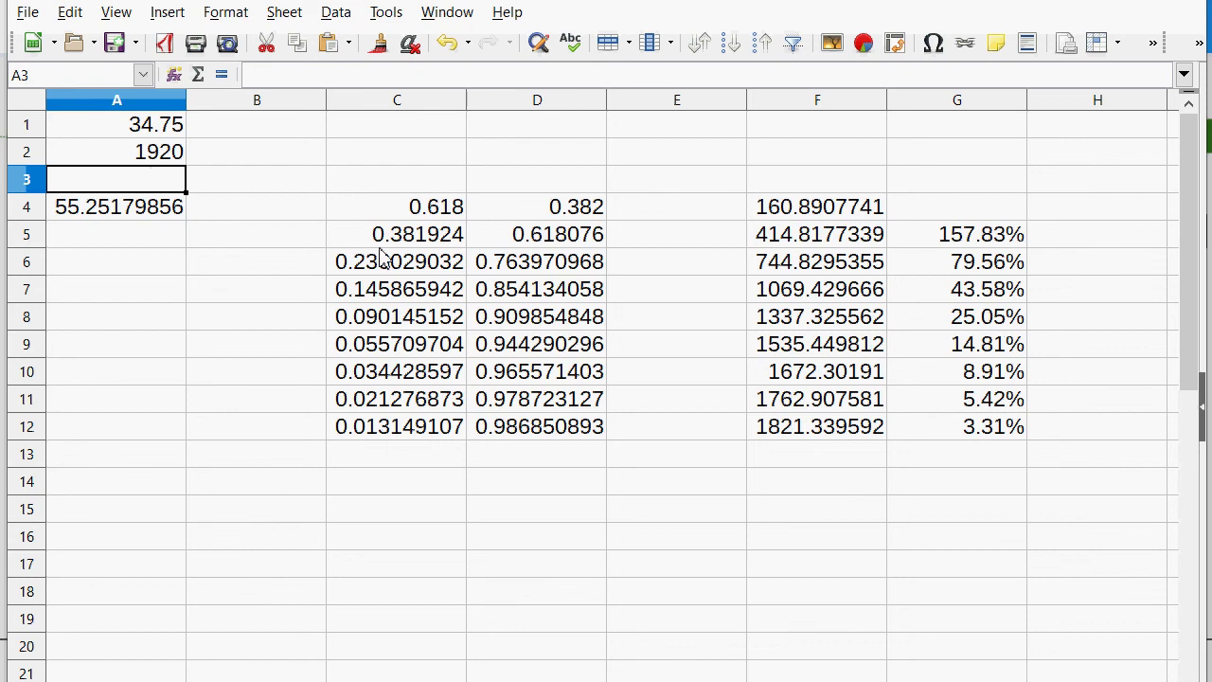
Review the recalculated levels and percentage gaps in columns F and G, checking row 12 and cells F6 to F9.
scroll(933, 412, down, 1)
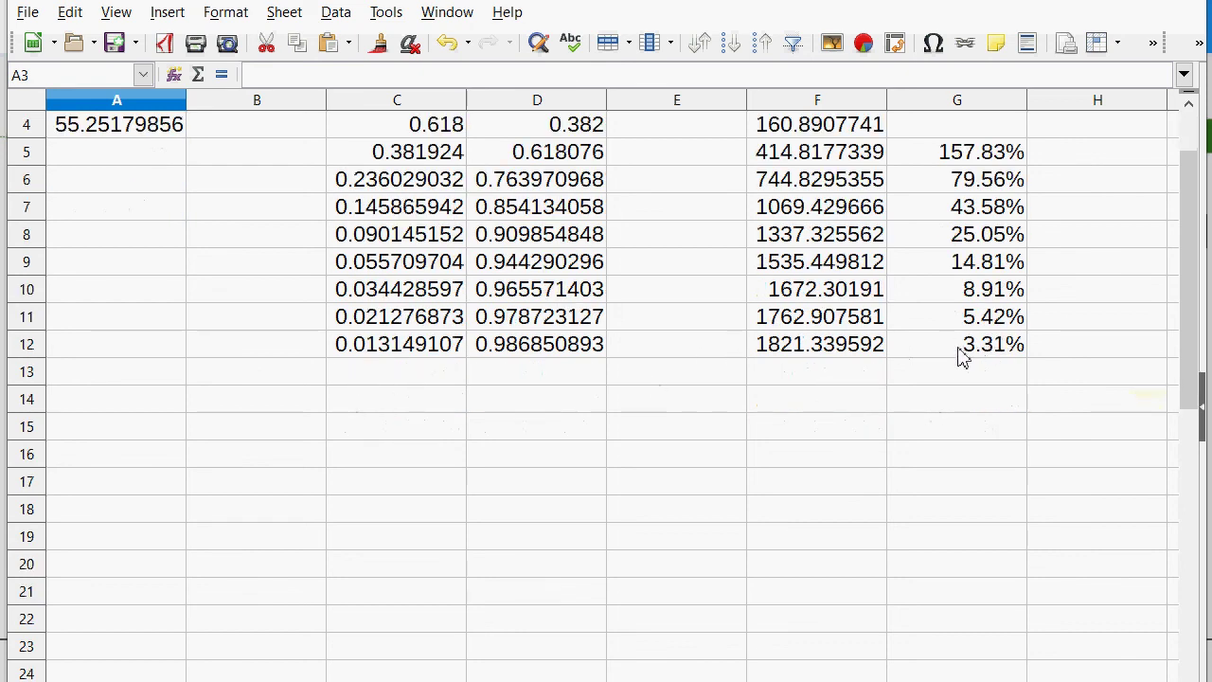
scroll(956, 358, up, 1)
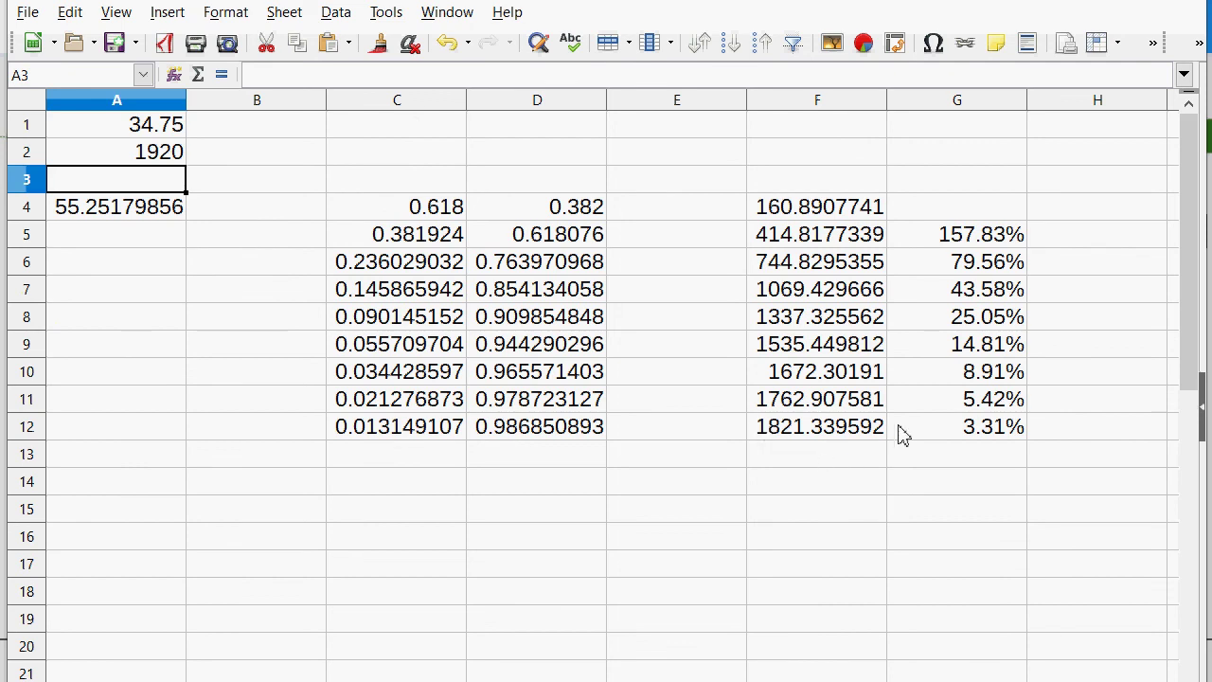
drag(990, 427, 571, 431)
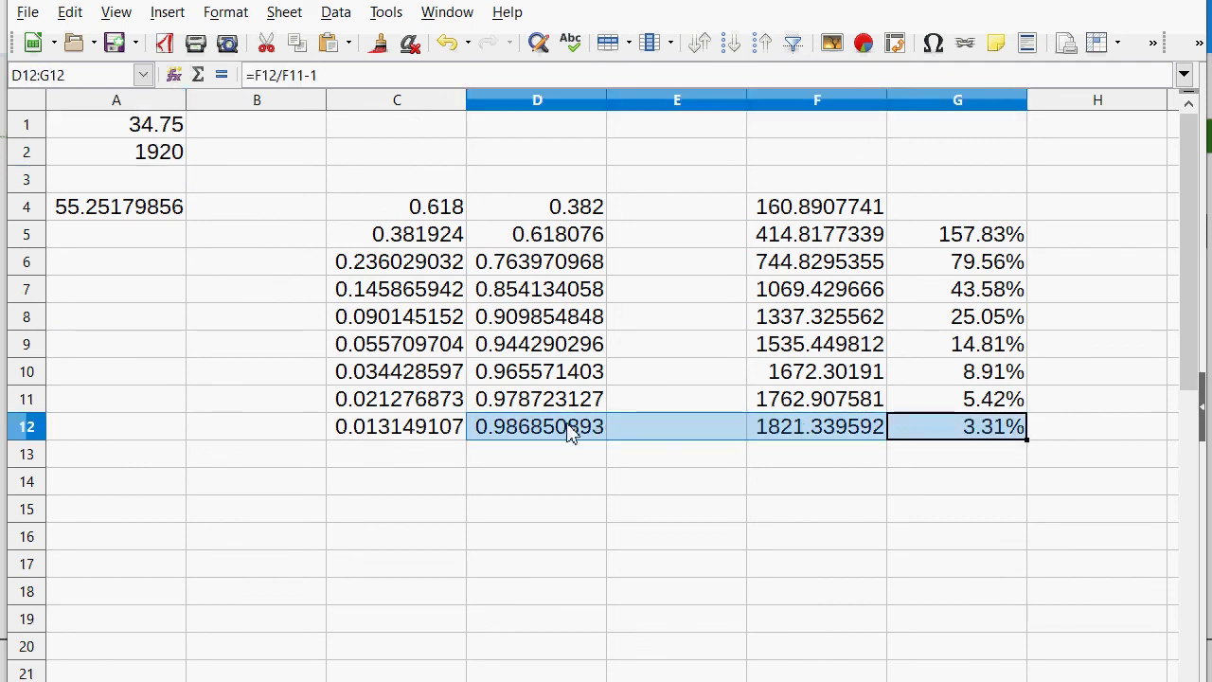
click(740, 260)
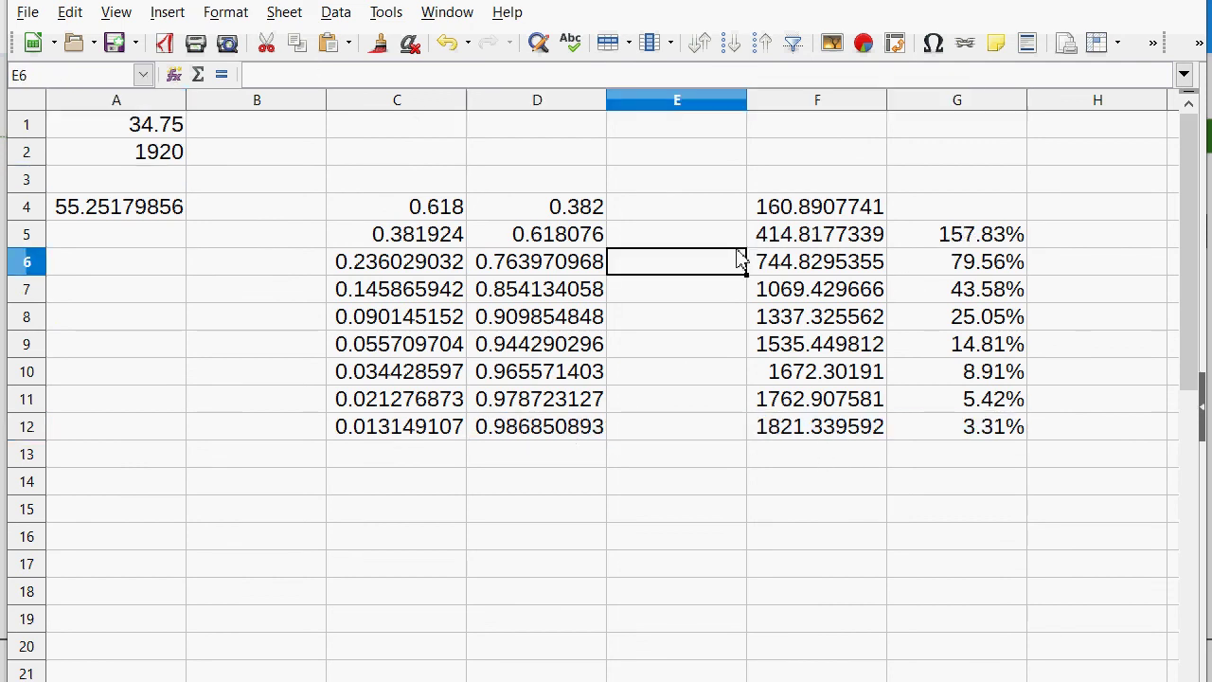
click(834, 267)
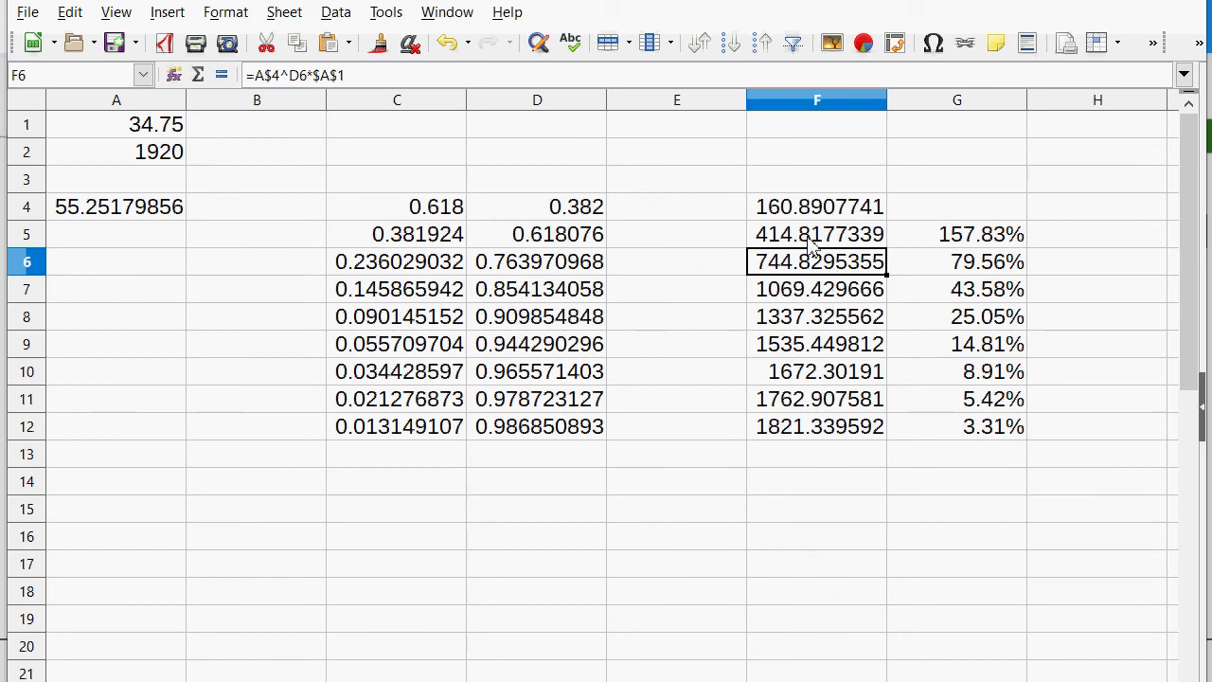
key(Down)
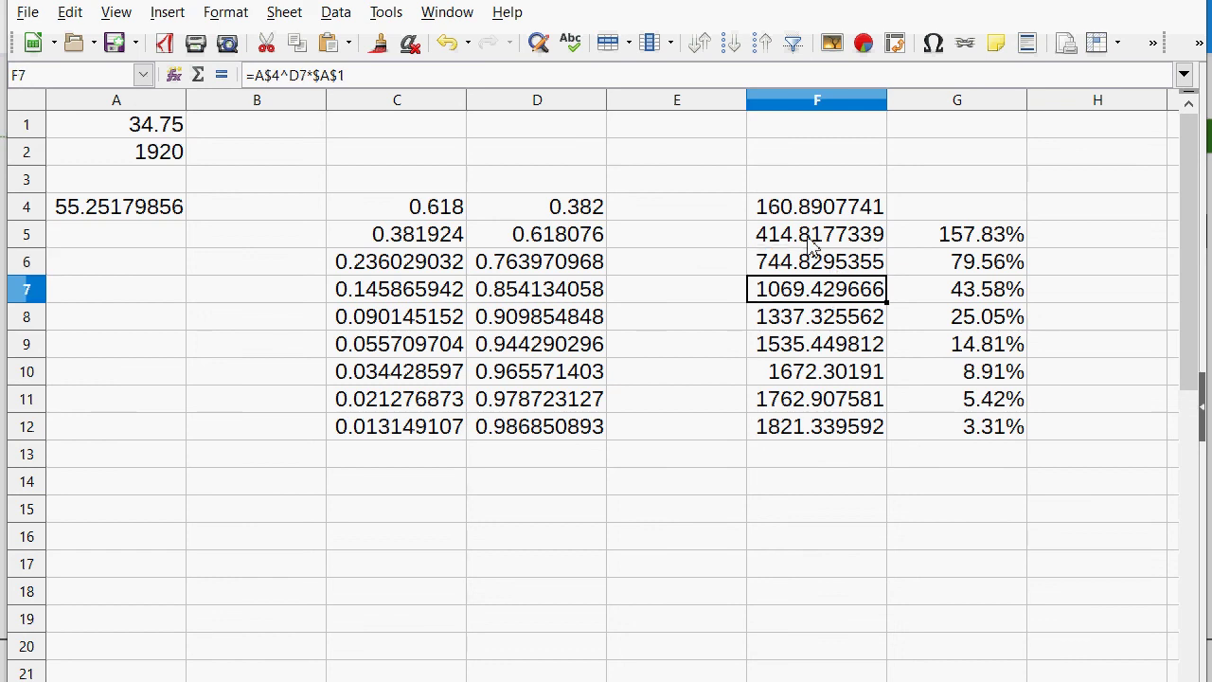
key(Down)
key(Up)
key(Down)
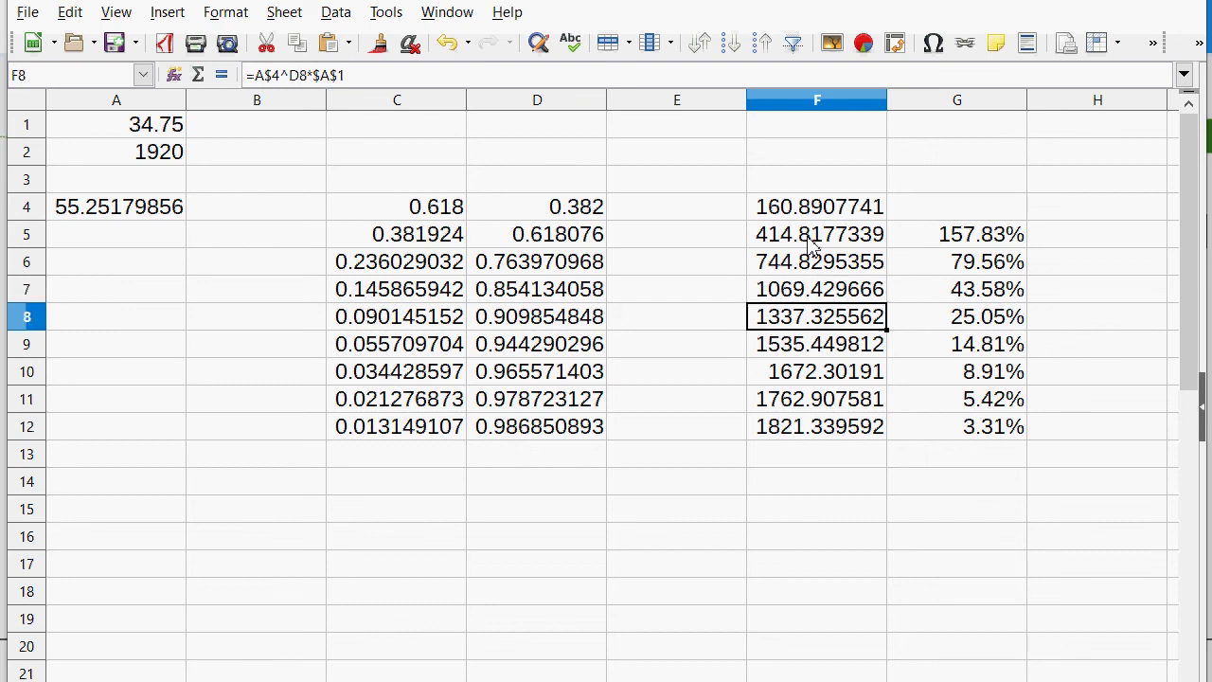
key(Down)
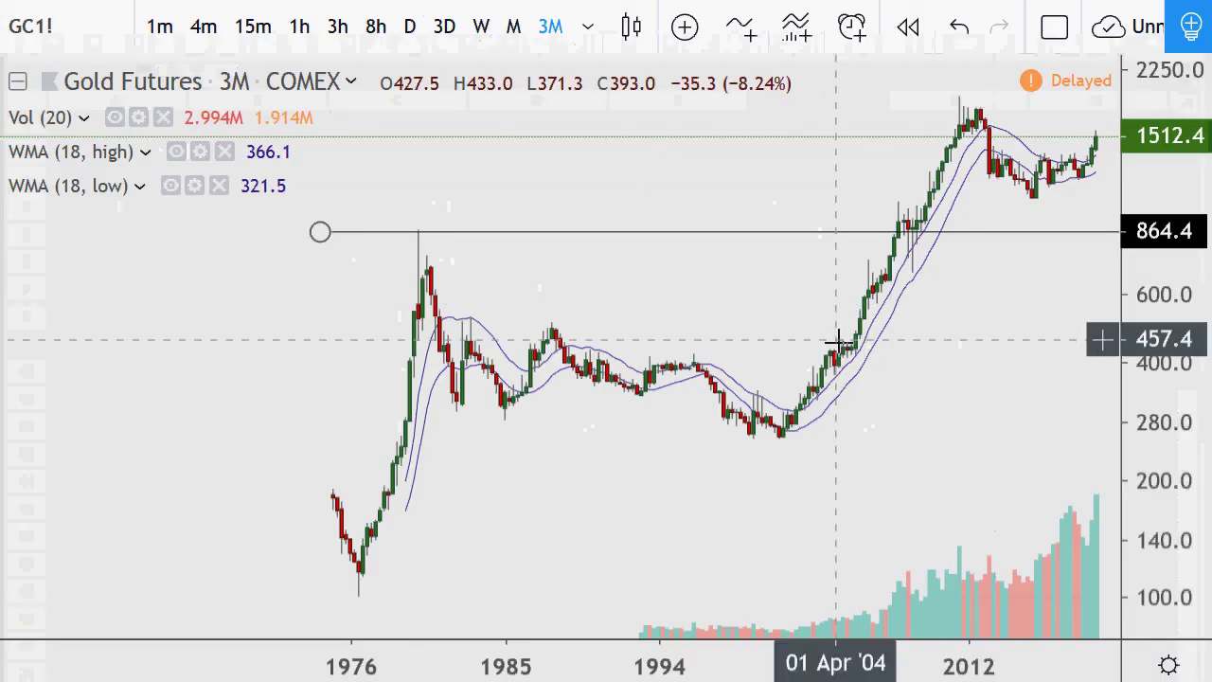
Compare the quarterly gold chart from 2003 onward with the spreadsheet levels and check the ratio formula in A4.
scroll(846, 316, up, 5)
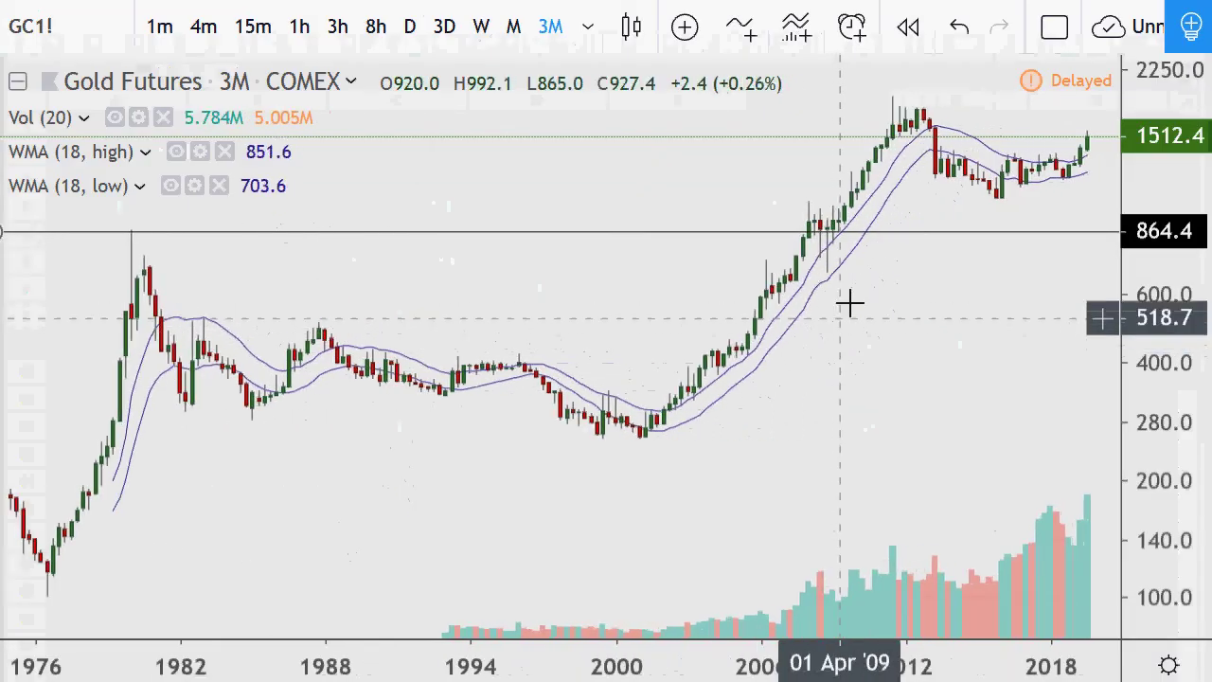
scroll(904, 215, up, 5)
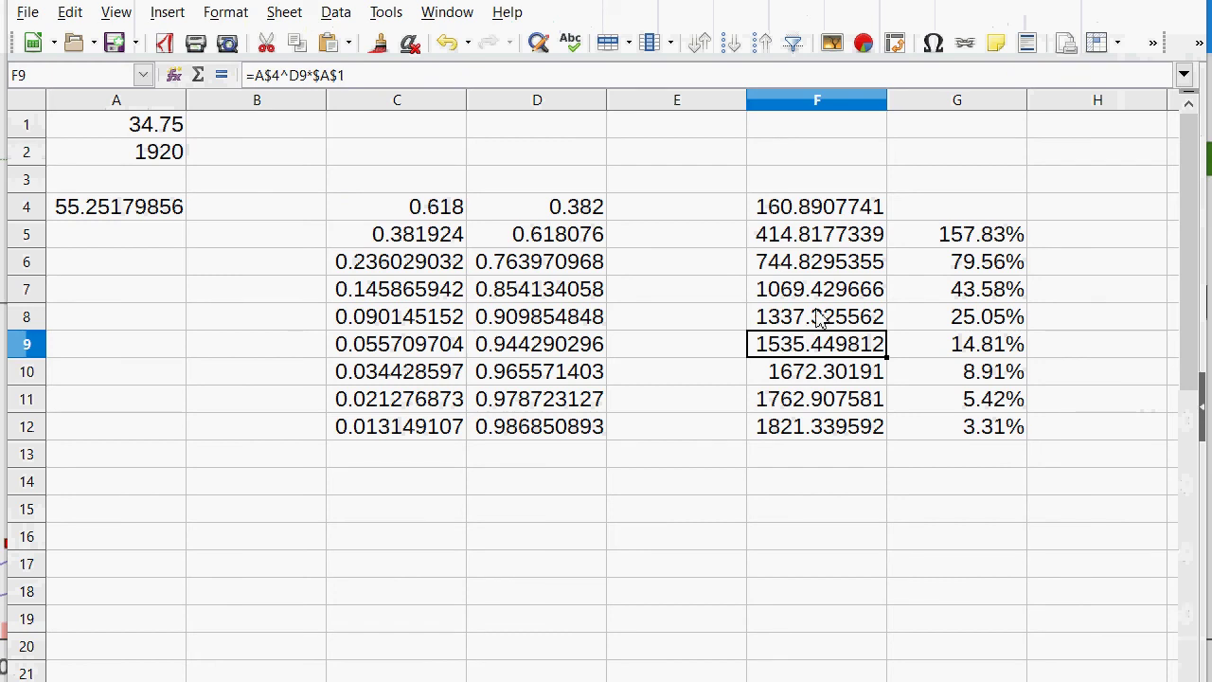
drag(814, 318, 460, 320)
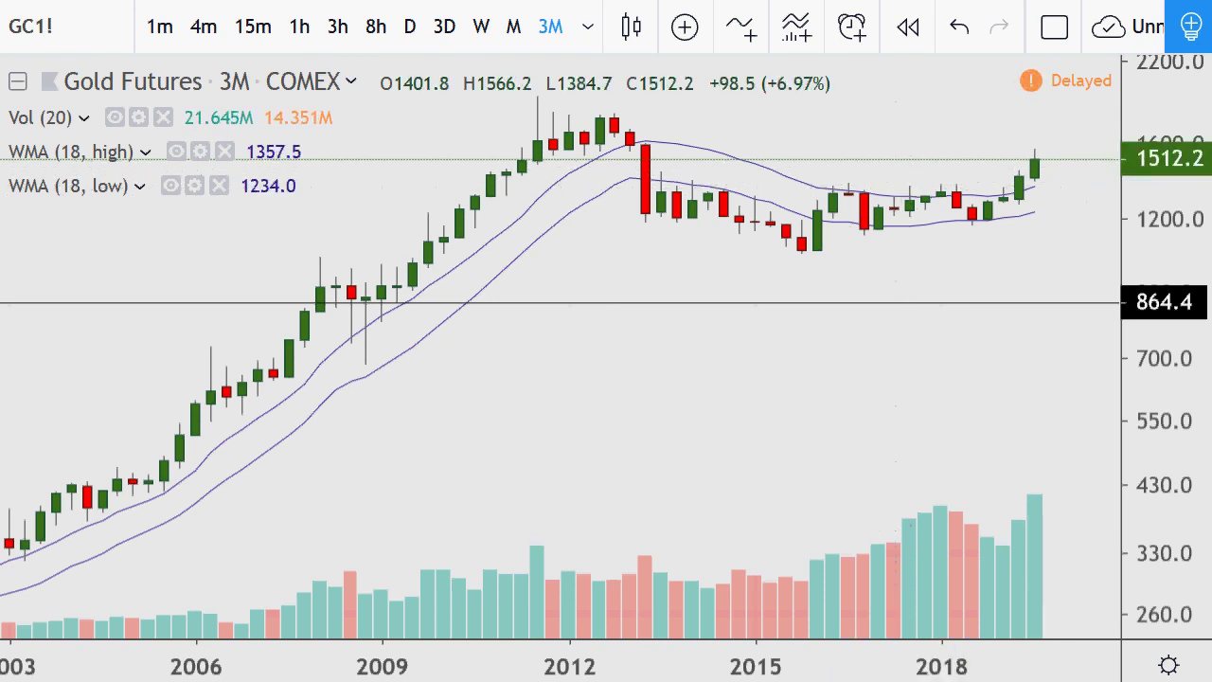
key(alt+Tab)
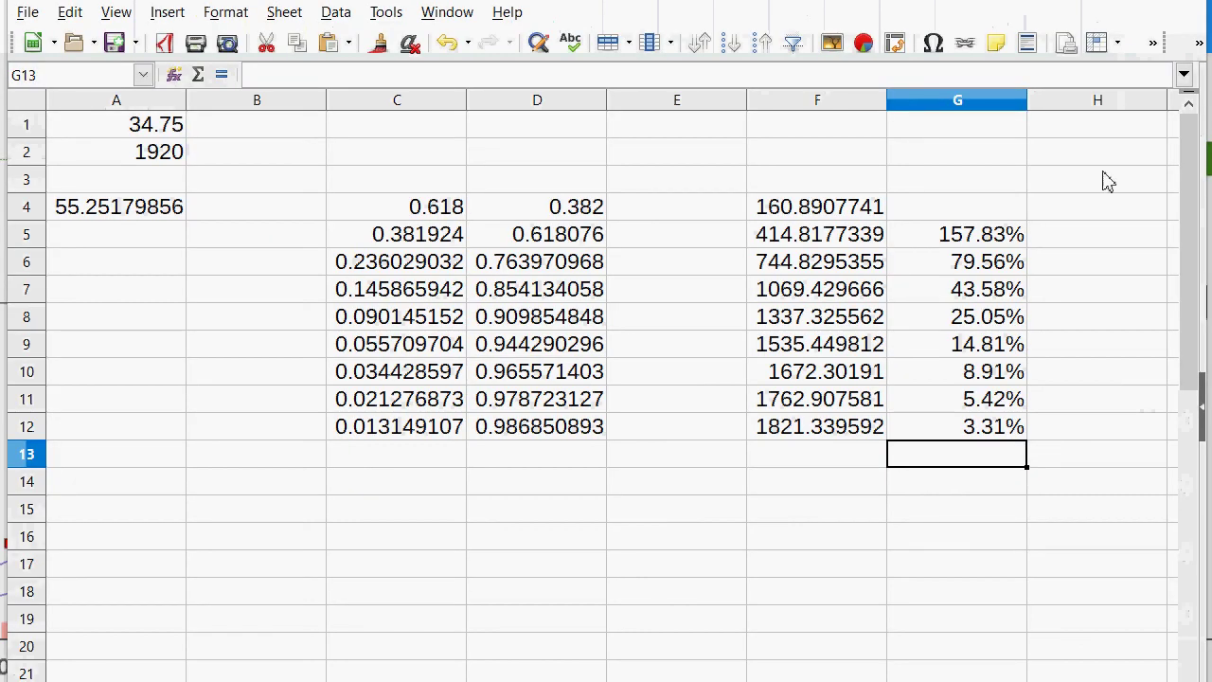
click(118, 216)
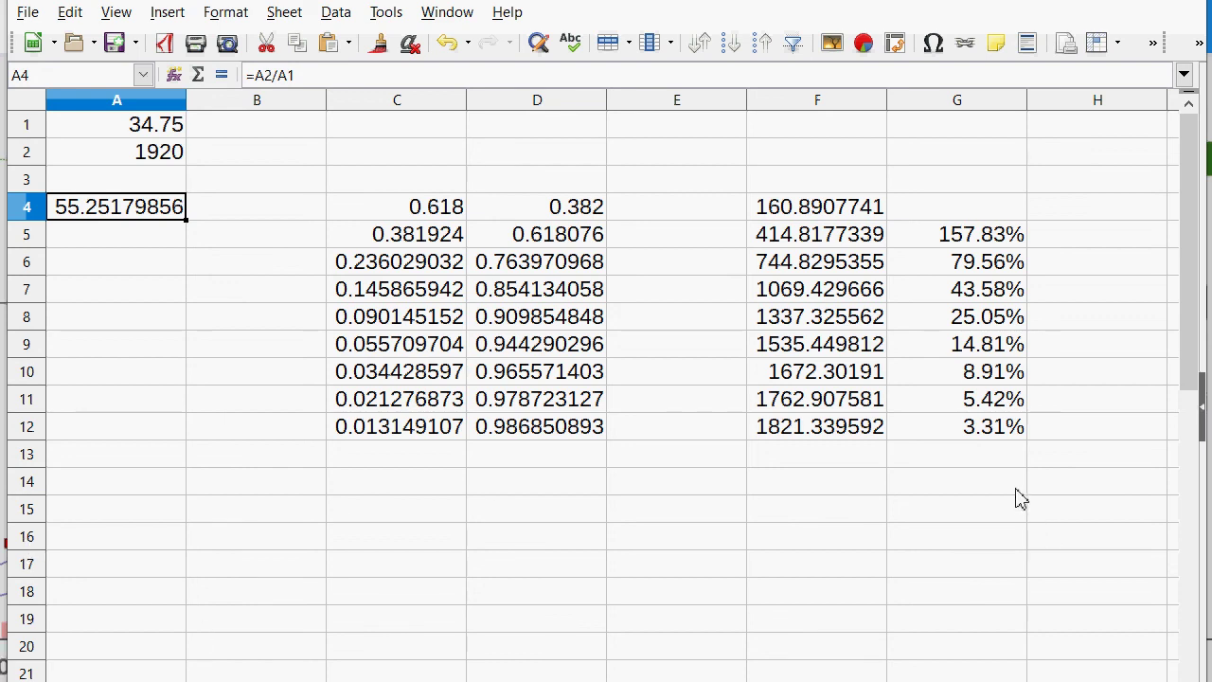
Examine the Fibonacci ratios, price levels and percentage gaps in rows 5 to 11, including the formulas in G5, D5, G6 and F9.
click(975, 237)
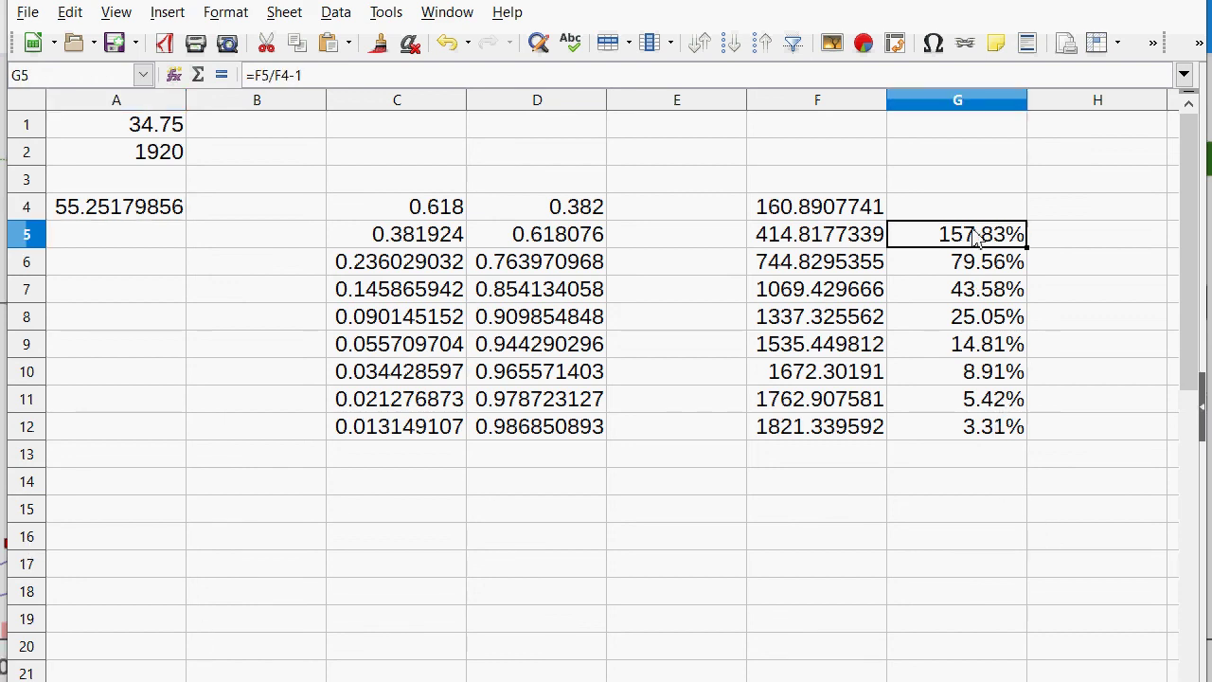
click(589, 211)
click(573, 236)
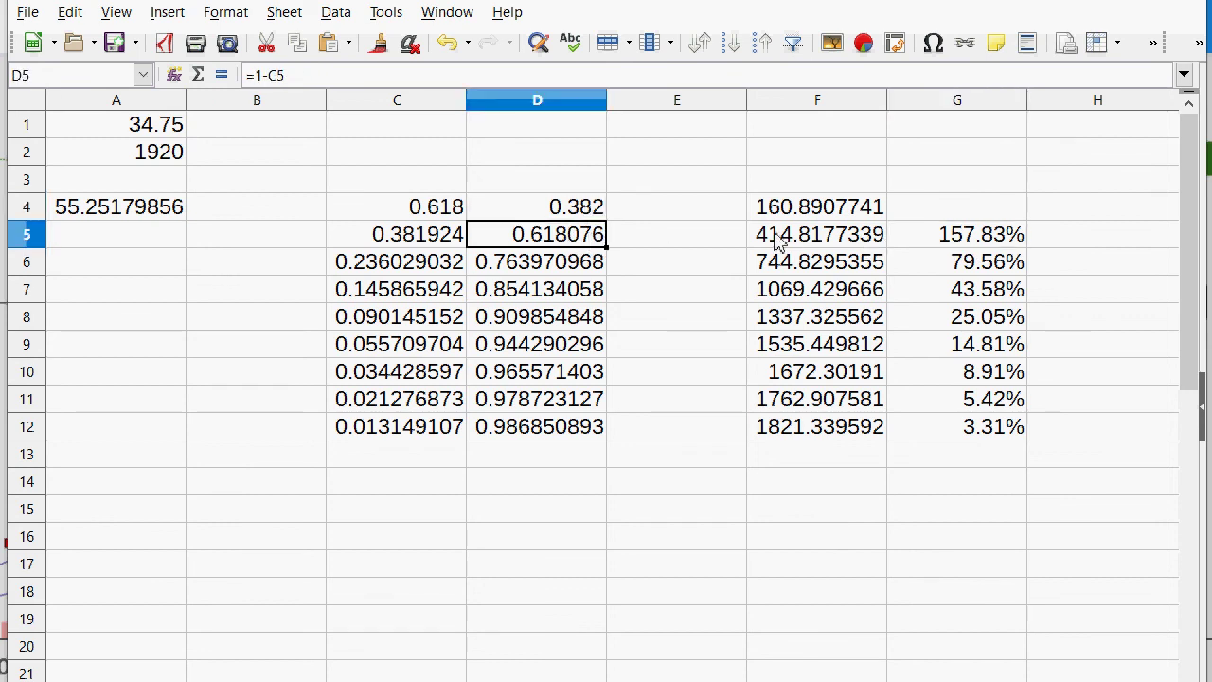
click(949, 259)
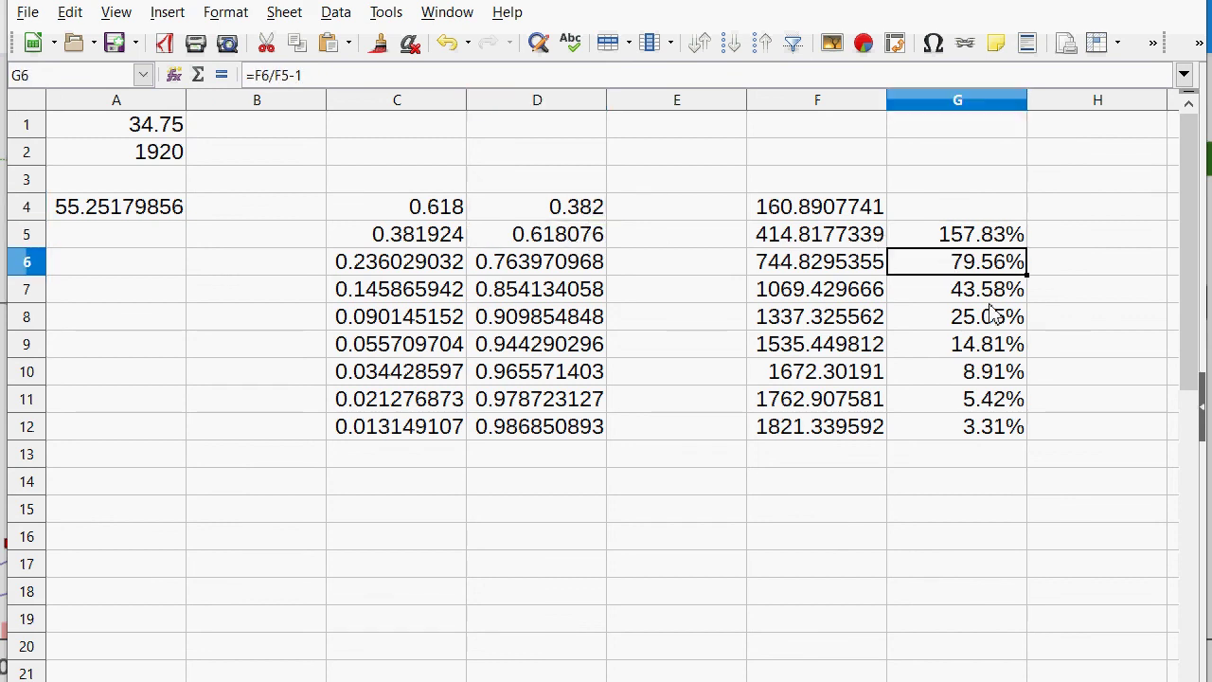
click(791, 350)
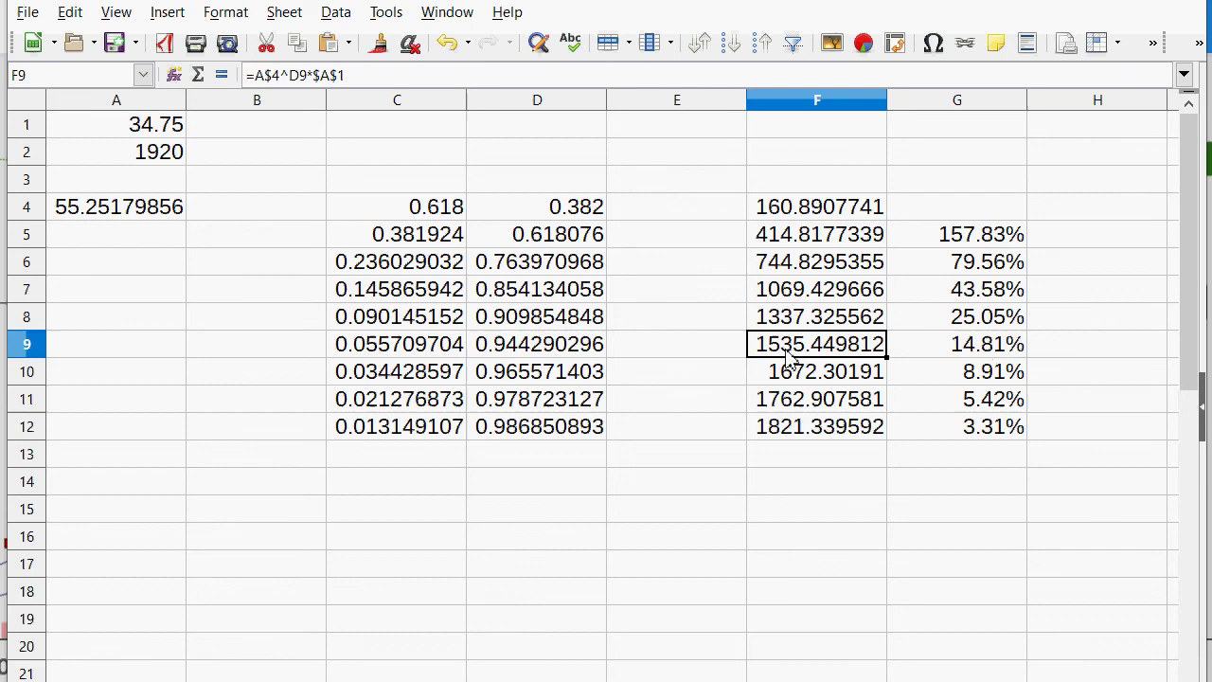
click(976, 374)
drag(989, 383, 450, 421)
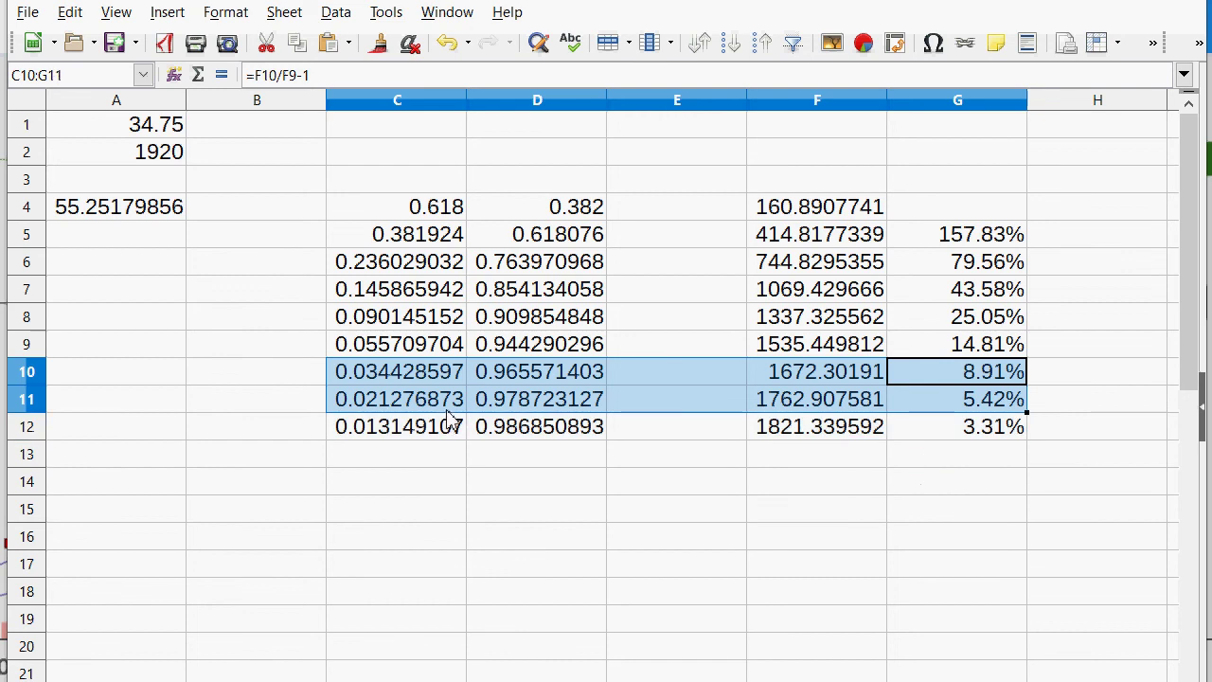
Extend the Fibonacci table through row 18 by copying C12:G12 and pasting it into the rows starting at C13.
scroll(490, 412, down, 1)
drag(1000, 344, 409, 520)
right_click(423, 352)
click(433, 387)
right_click(409, 520)
click(432, 262)
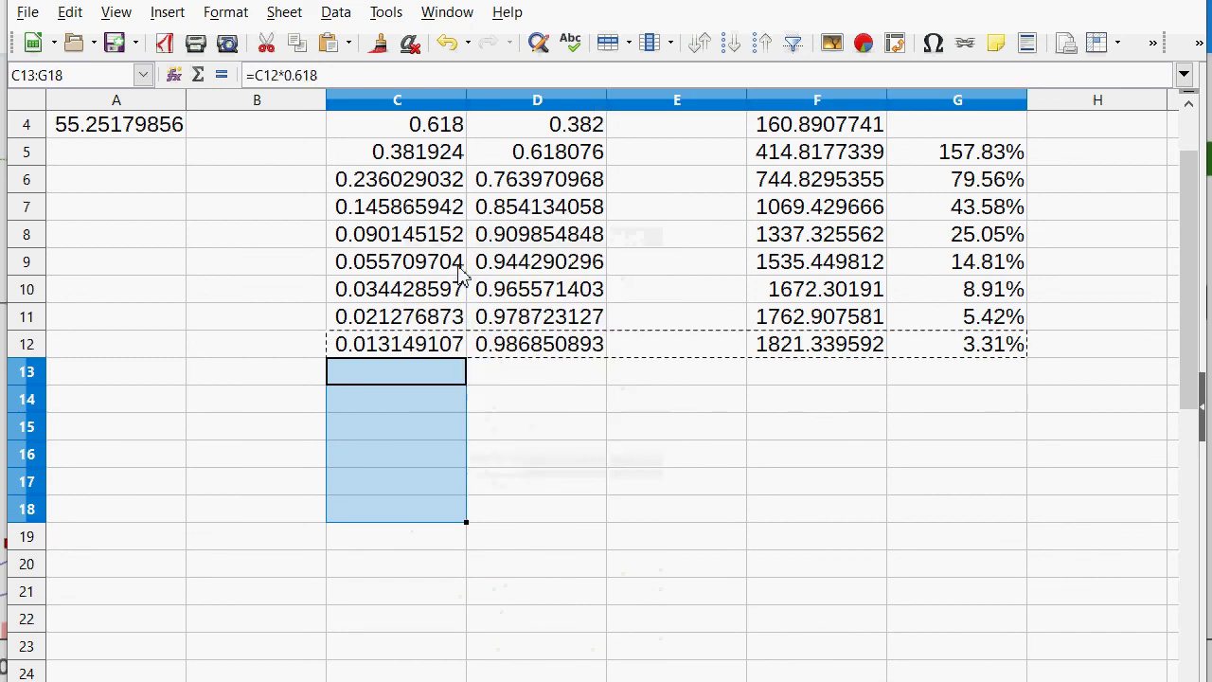
click(786, 516)
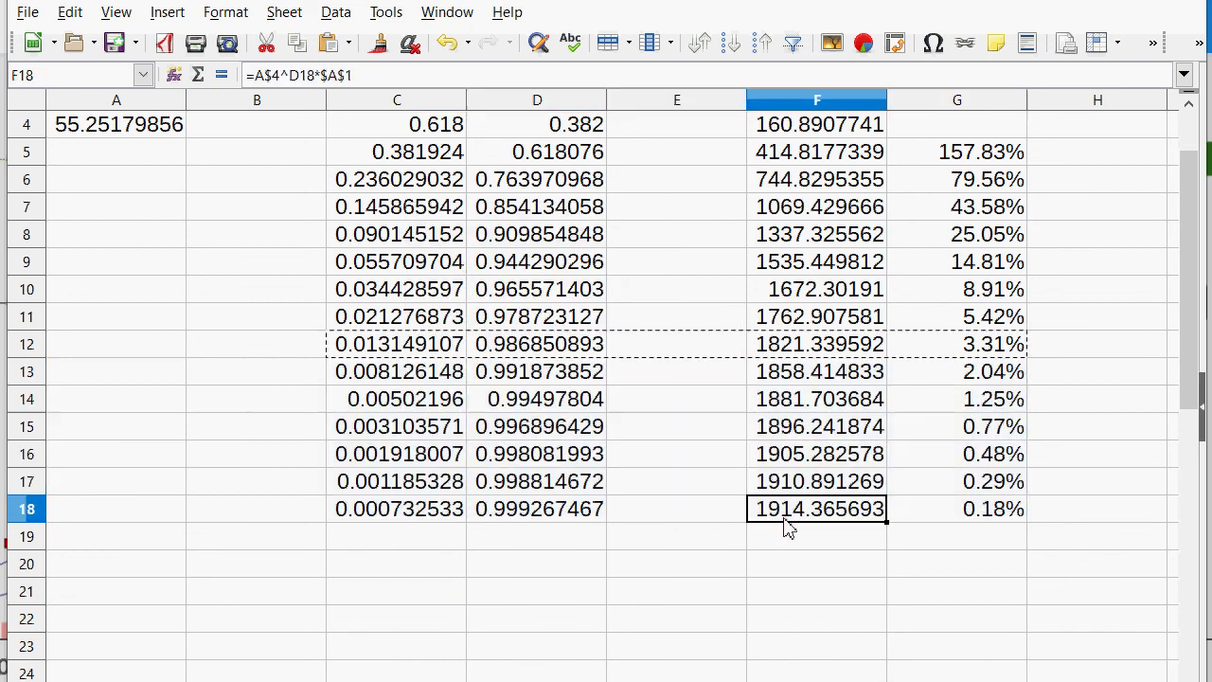
click(993, 627)
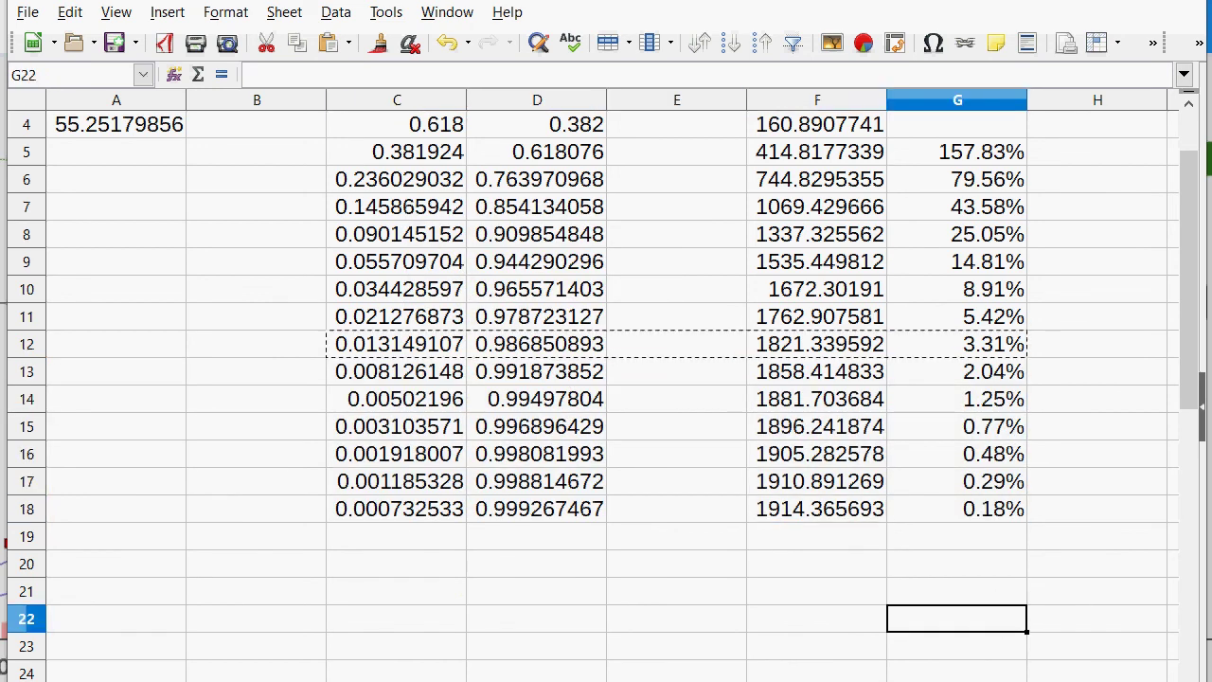